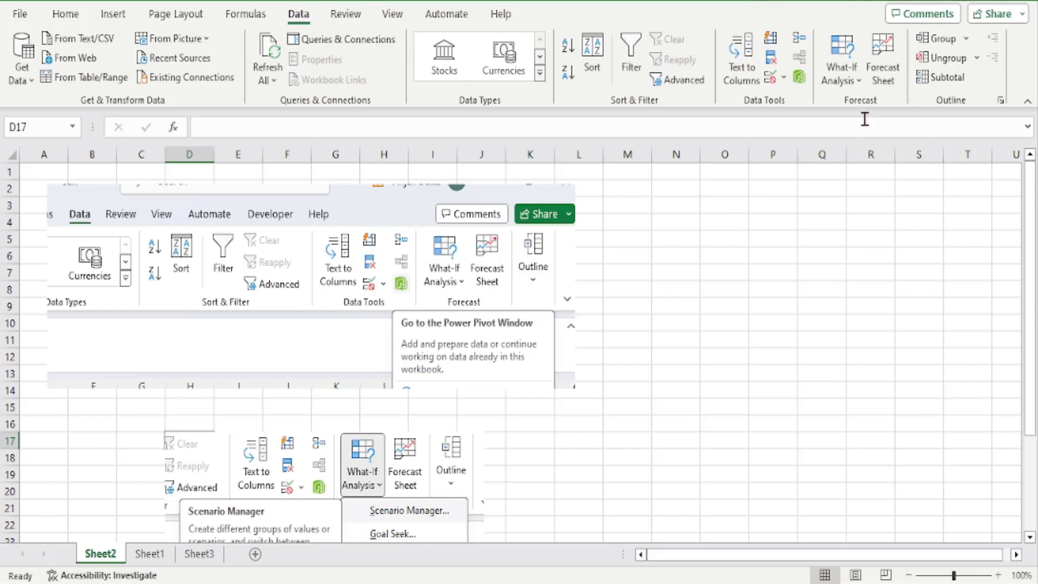
Examine the What-If Analysis options and the pictures on Sheet2 that illustrate the Scenario Manager command
left_click(857, 83)
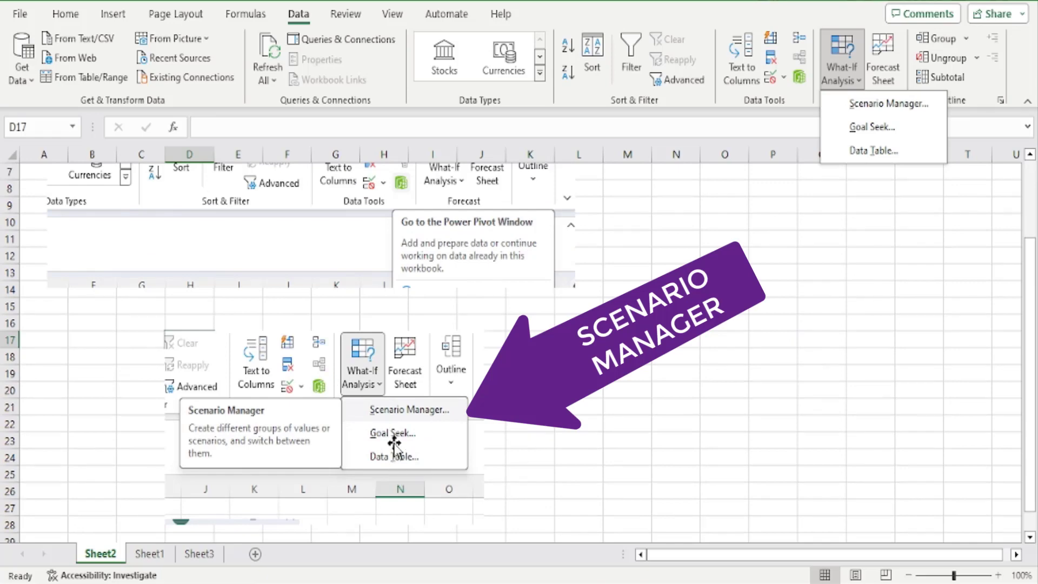
left_click(999, 576)
left_click(998, 576)
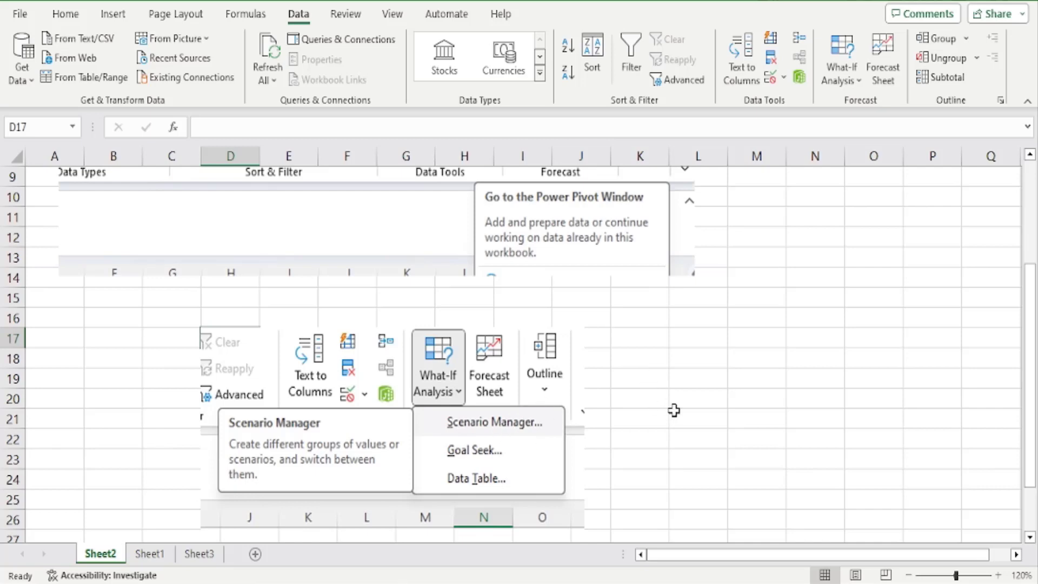
scroll(674, 410, "up", 3)
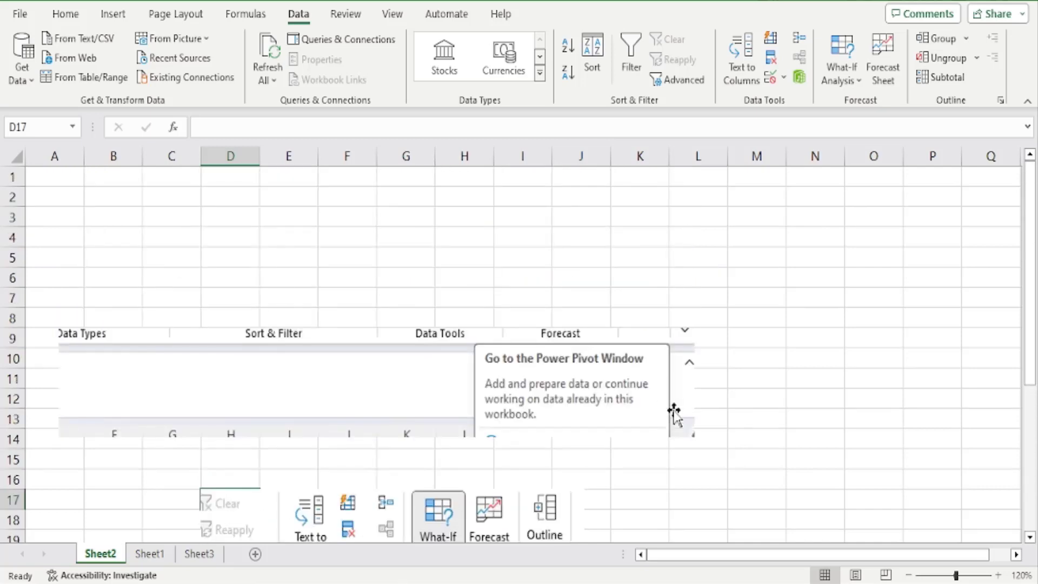
scroll(674, 414, "down", 3)
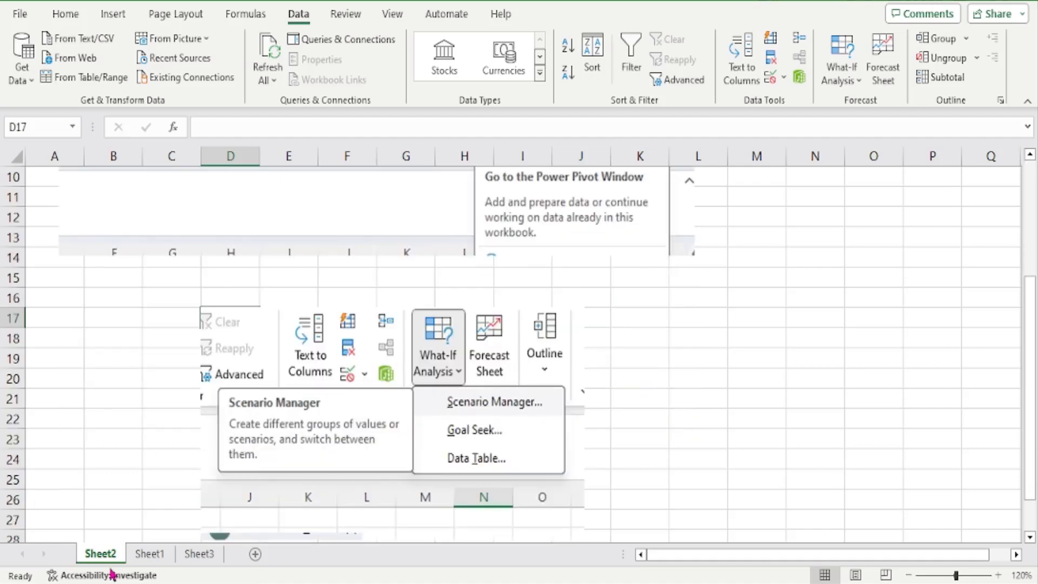
On Sheet1, fill the KEYBOARD PRODUCTION COST title cell with yellow
left_click(146, 554)
left_click(475, 360)
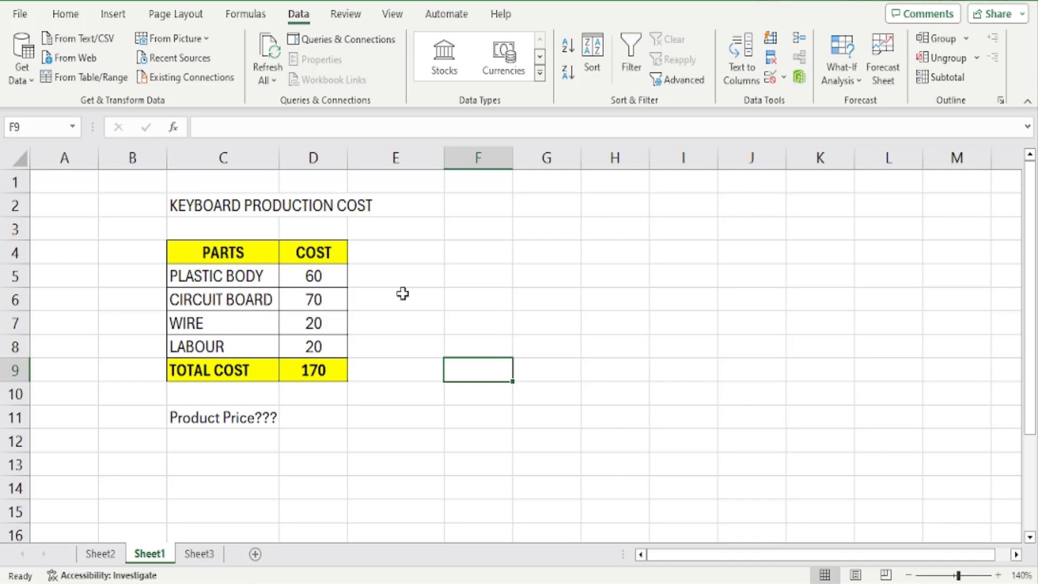
left_click(222, 200)
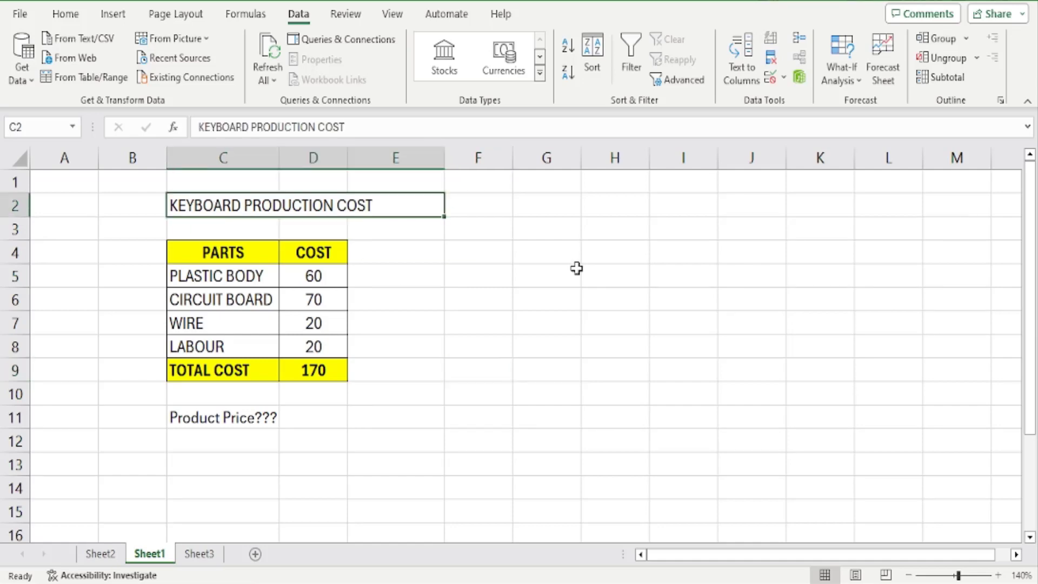
left_click(65, 13)
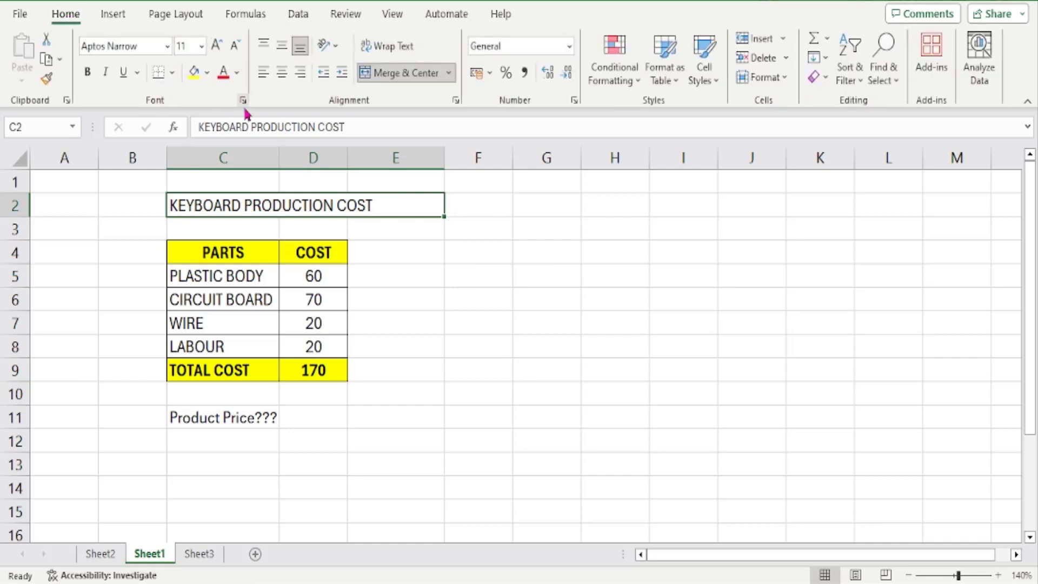
left_click(193, 72)
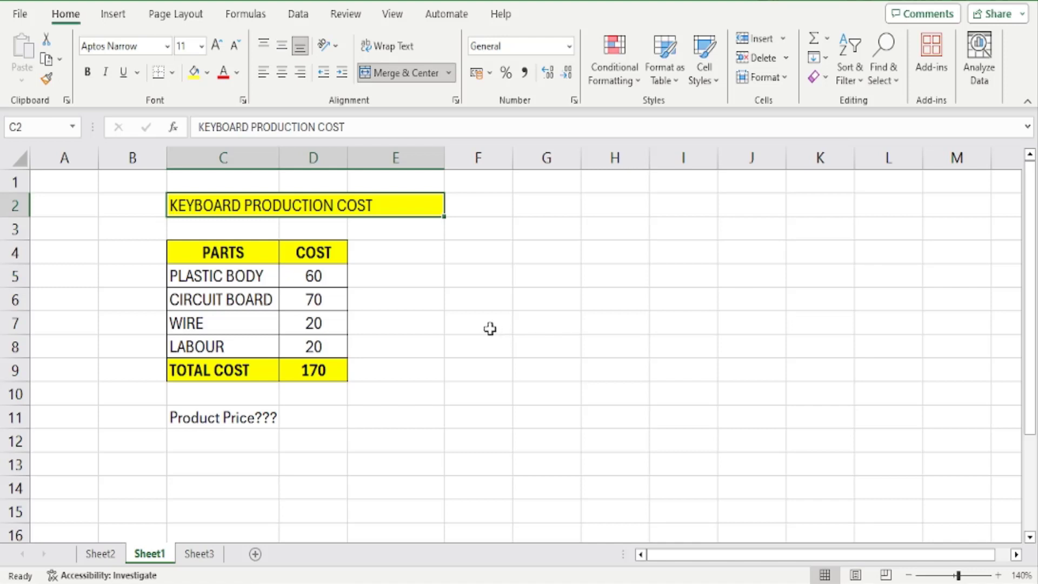
Review each part in the keyboard cost table with its cost, the total cost formula, and the Scenario Manager picture on Sheet2
left_click(192, 273)
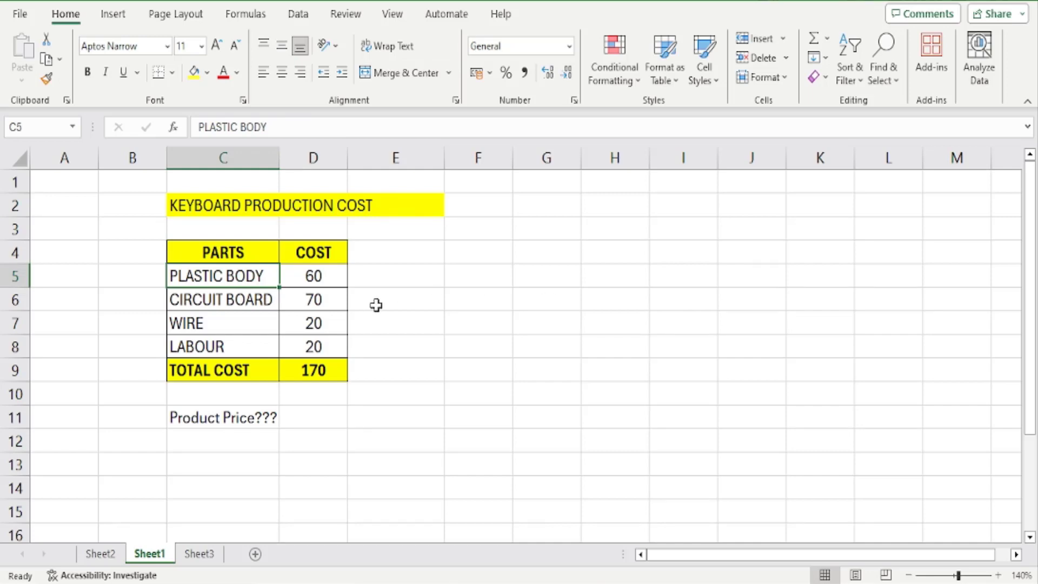
left_click(204, 301)
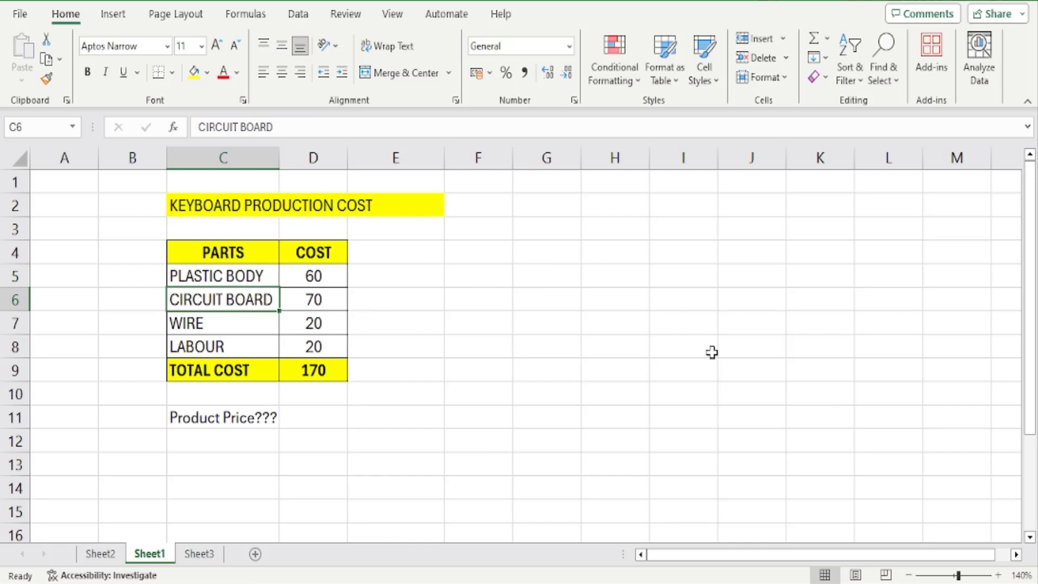
left_click(998, 575)
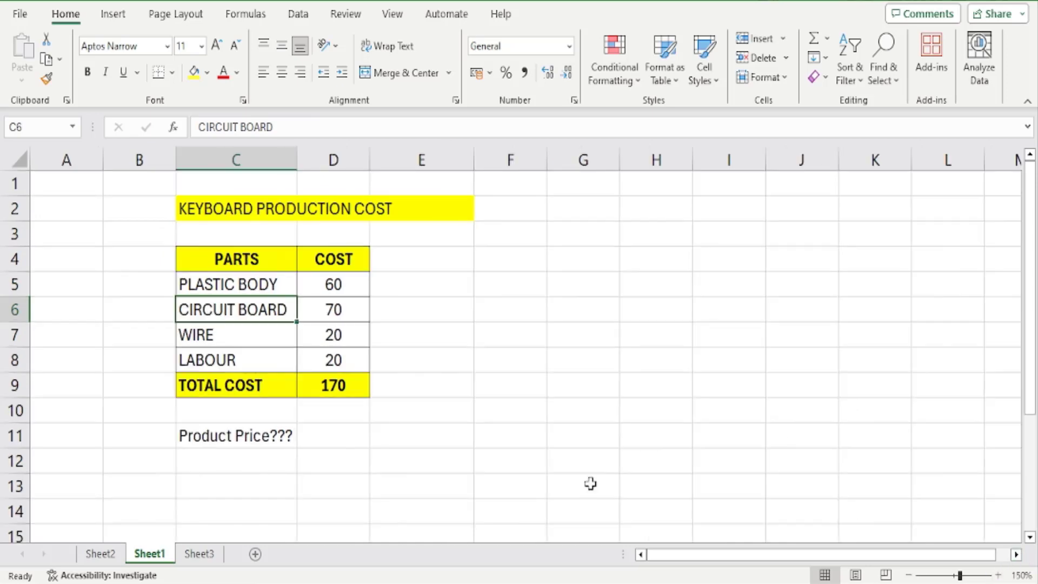
left_click(262, 336)
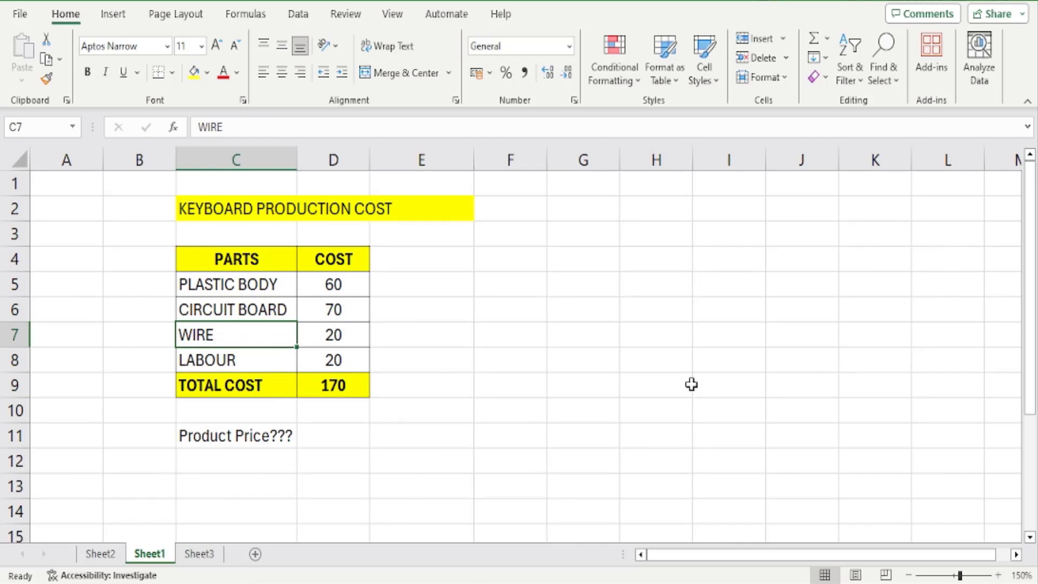
left_click(233, 360)
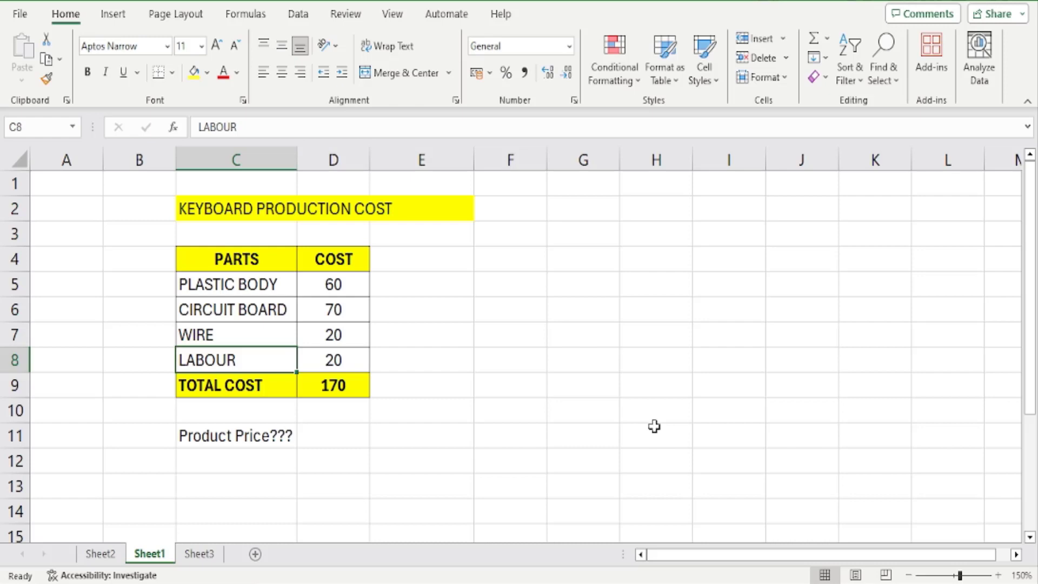
left_click(266, 281)
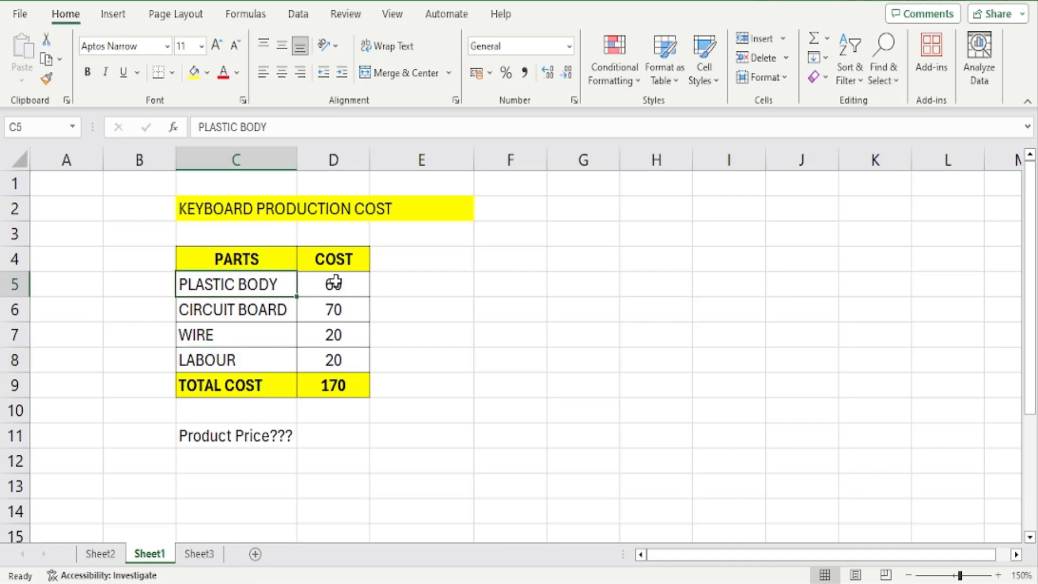
left_click(335, 281)
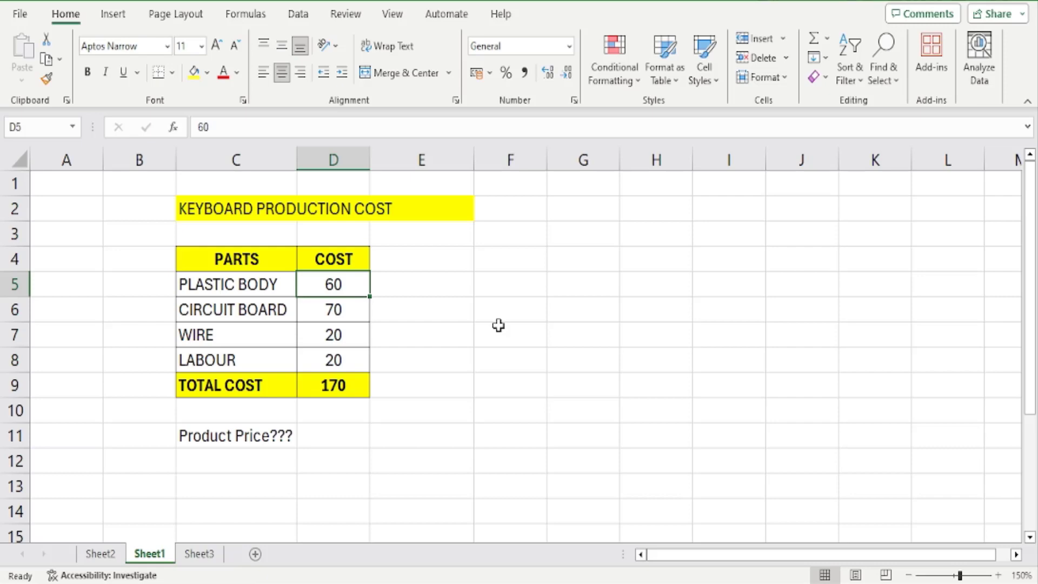
left_click(227, 276)
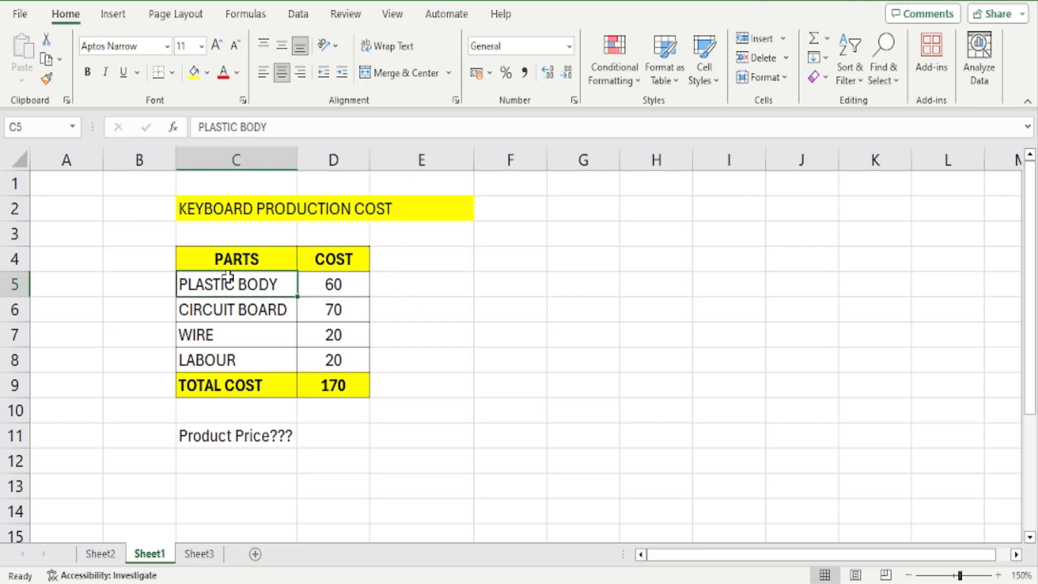
left_click(345, 281)
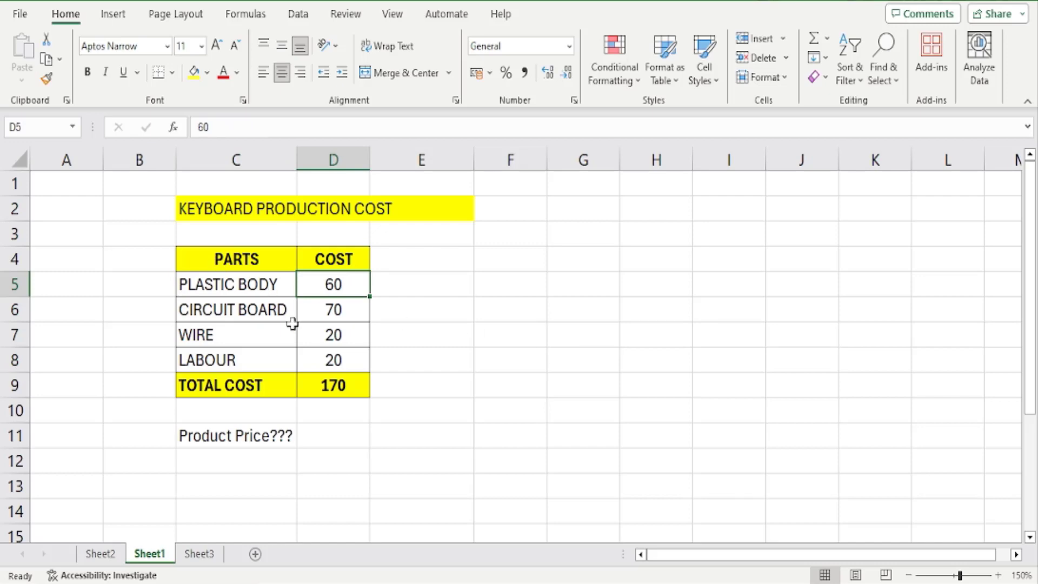
left_click(241, 314)
left_click(348, 303)
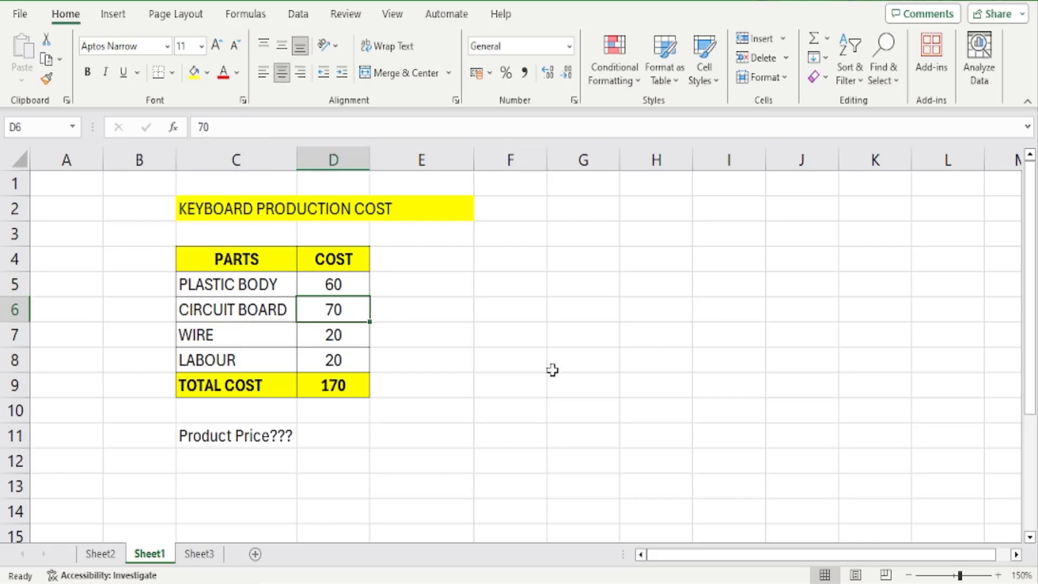
left_click(998, 575)
left_click(256, 351)
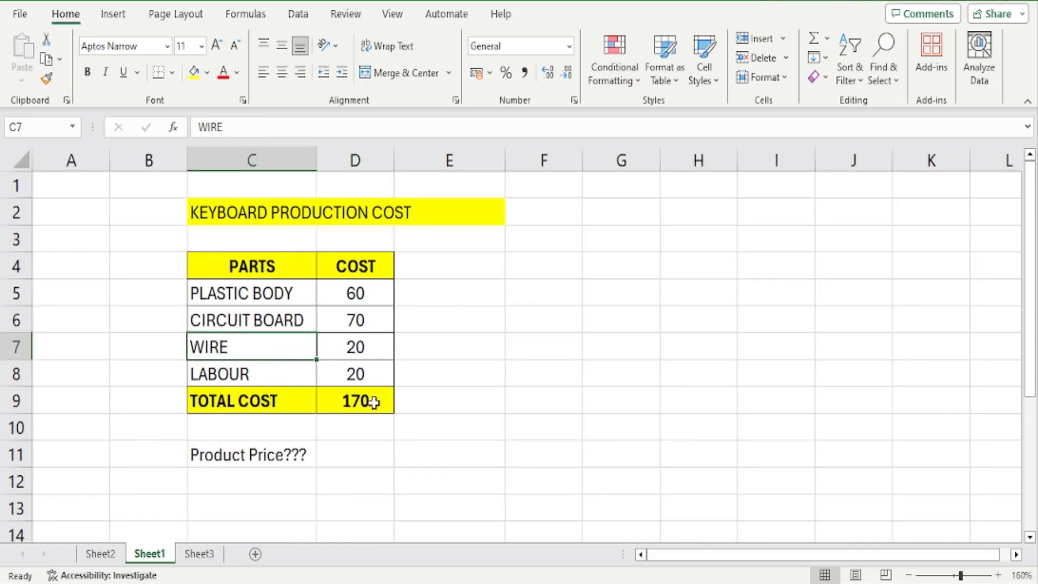
left_click(366, 352)
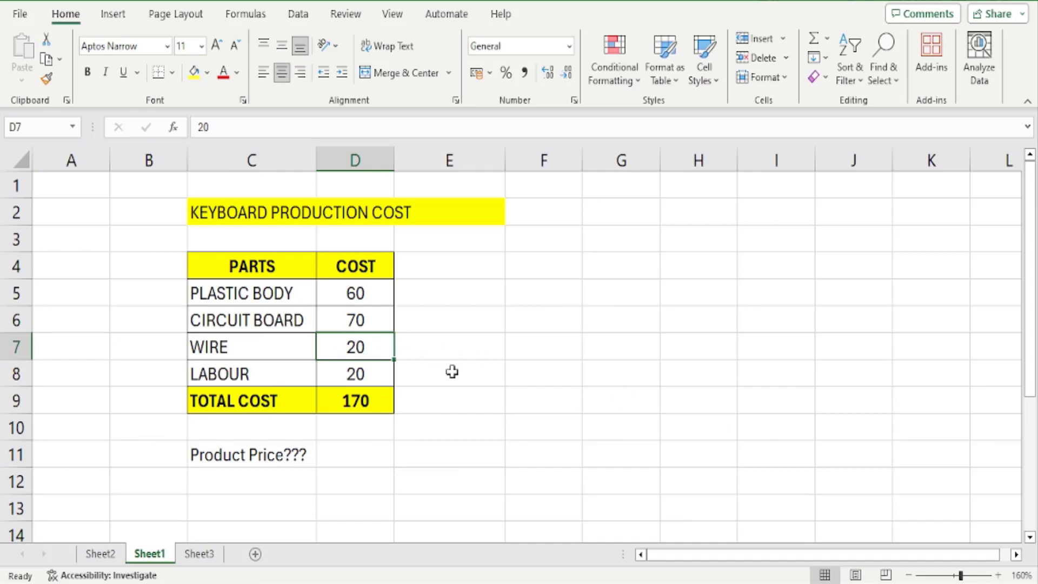
left_click(208, 373)
left_click(359, 374)
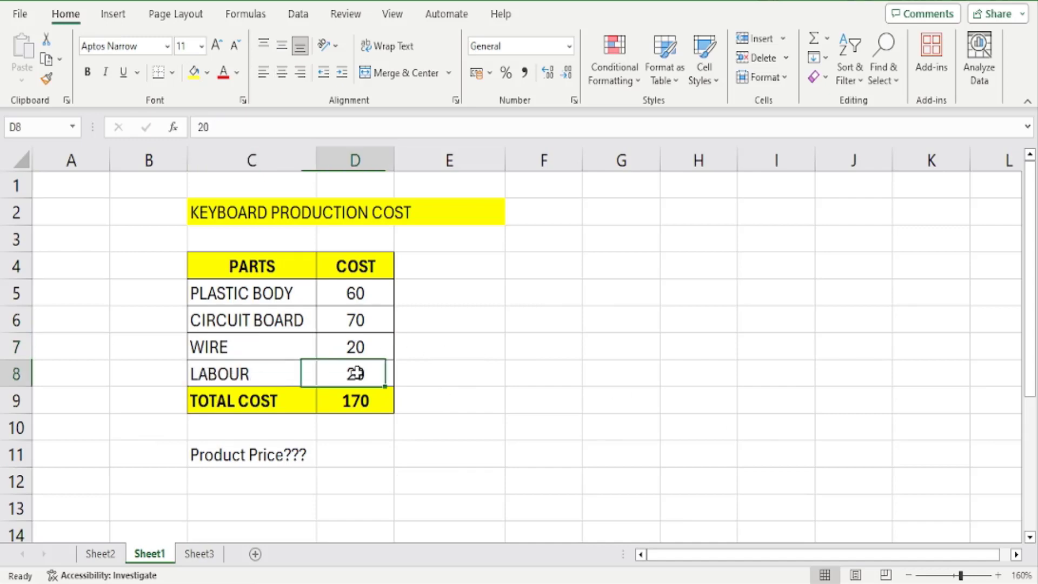
left_click(369, 403)
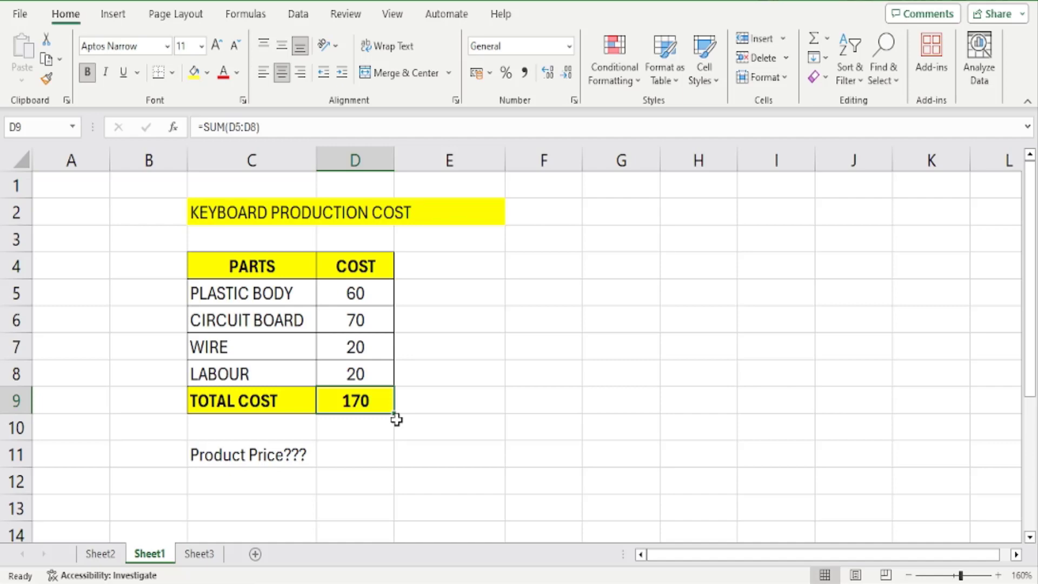
left_click_drag(227, 295, 243, 399)
left_click(378, 400)
left_click(105, 556)
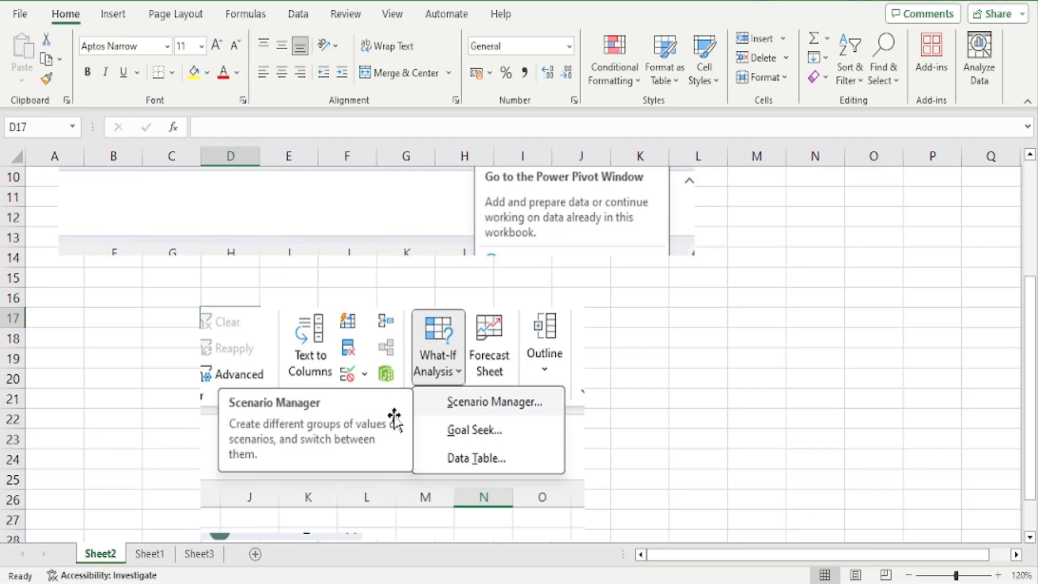
left_click(149, 557)
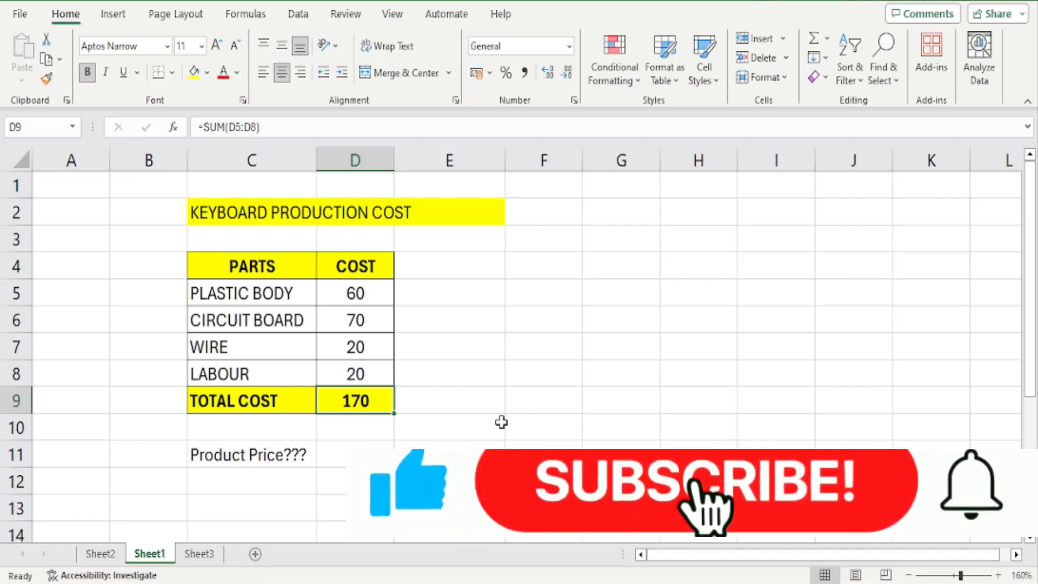
Open Scenario Manager for Sheet1 and add a new scenario named Low Cost
left_click(303, 16)
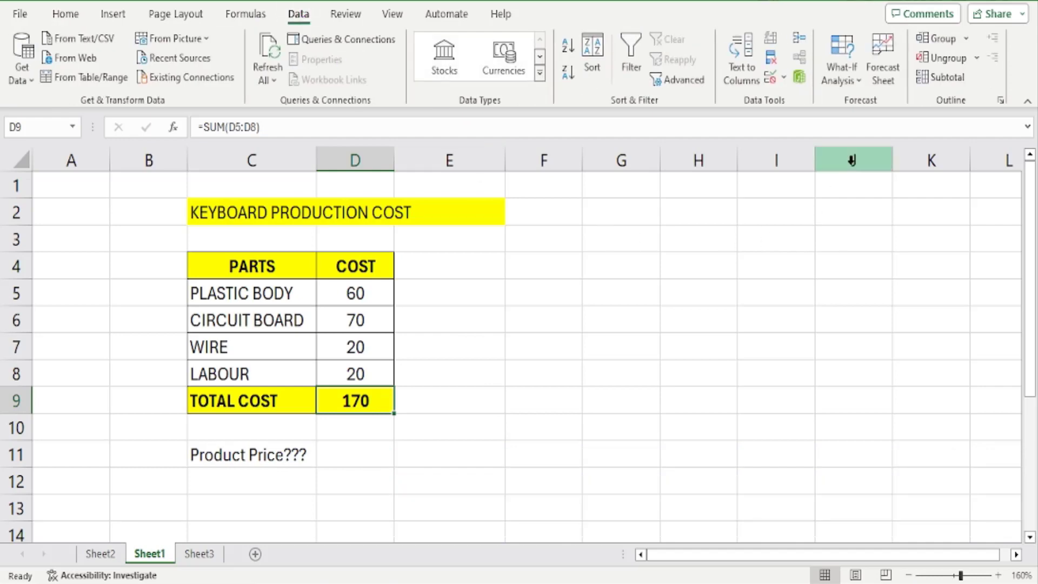
left_click(864, 82)
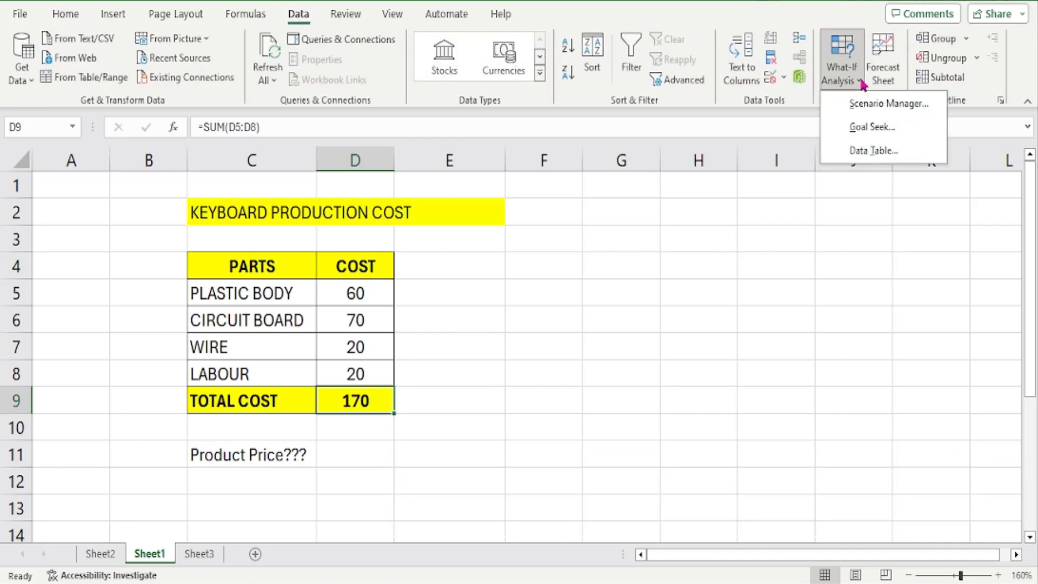
left_click(873, 108)
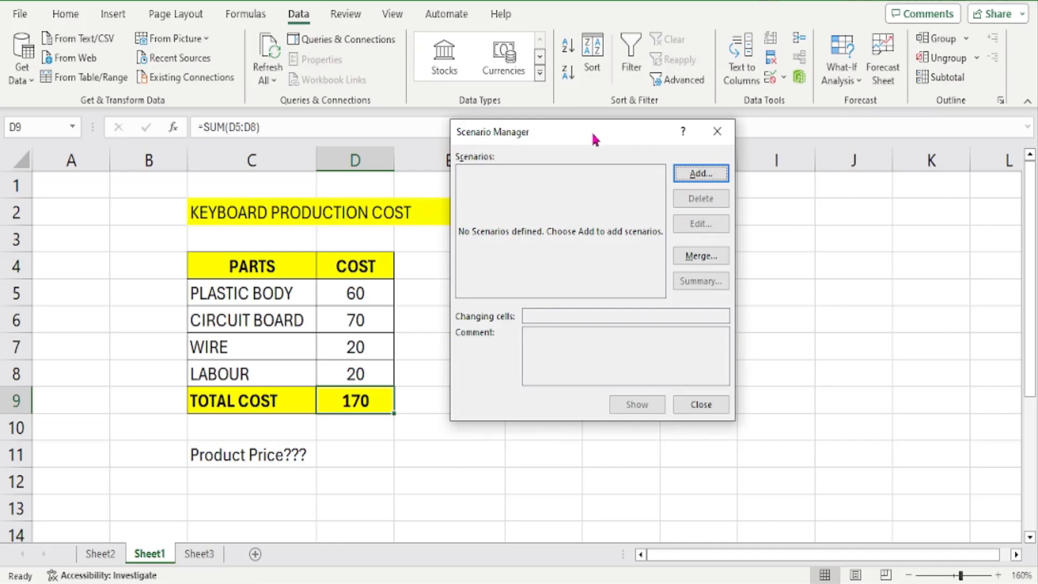
left_click_drag(595, 140, 573, 202)
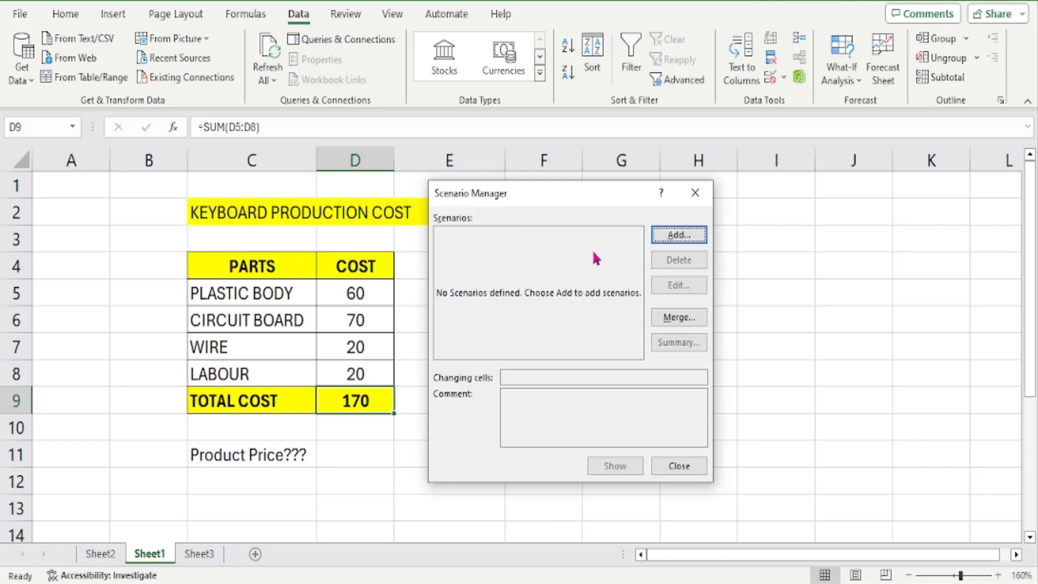
left_click(679, 242)
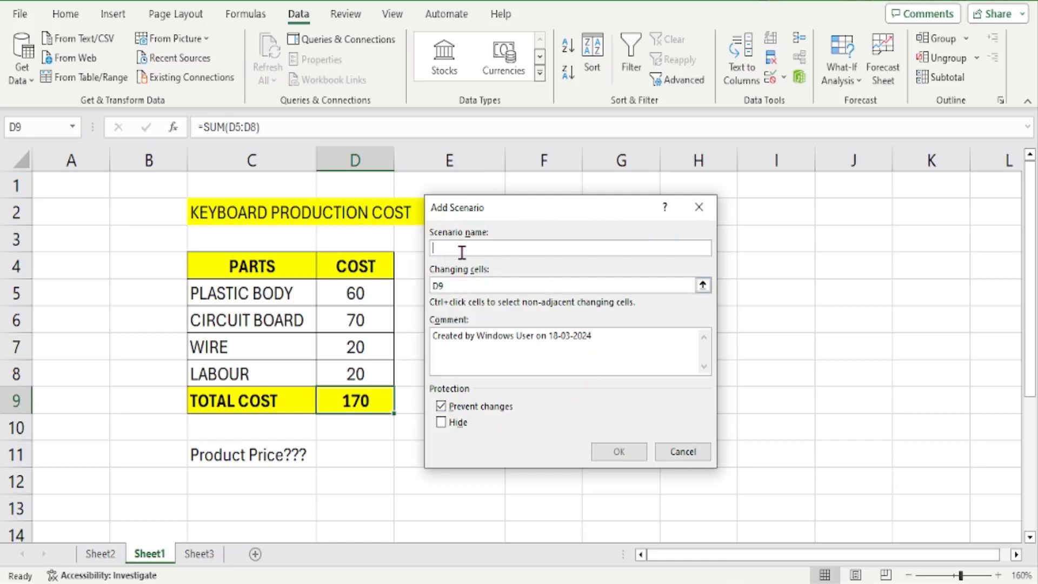
left_click(496, 248)
type("L")
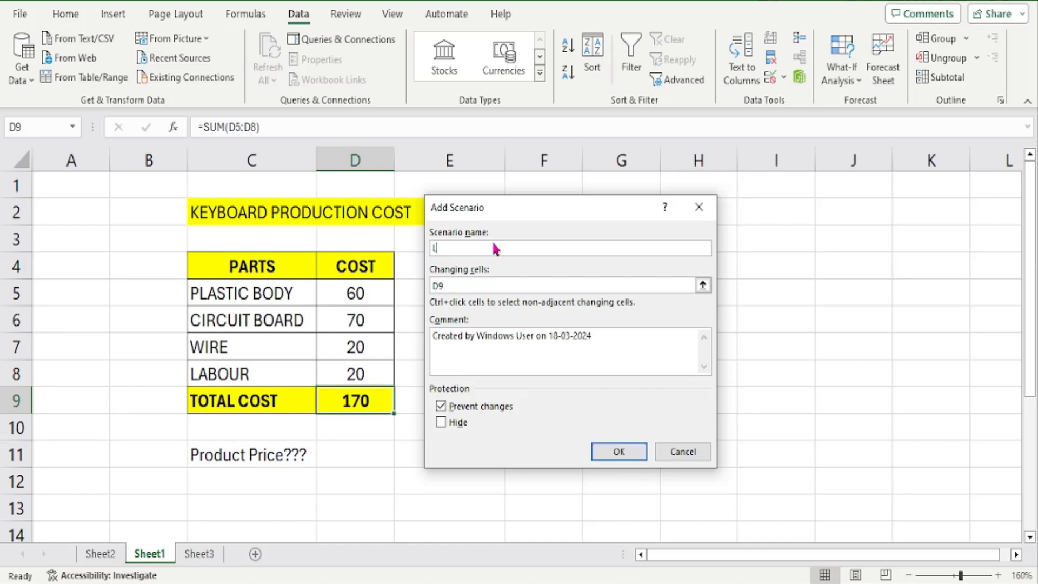
type("ow Cost")
Set the Low Cost scenario's changing cells to D5:D8 and proceed to its scenario values
left_click(475, 285)
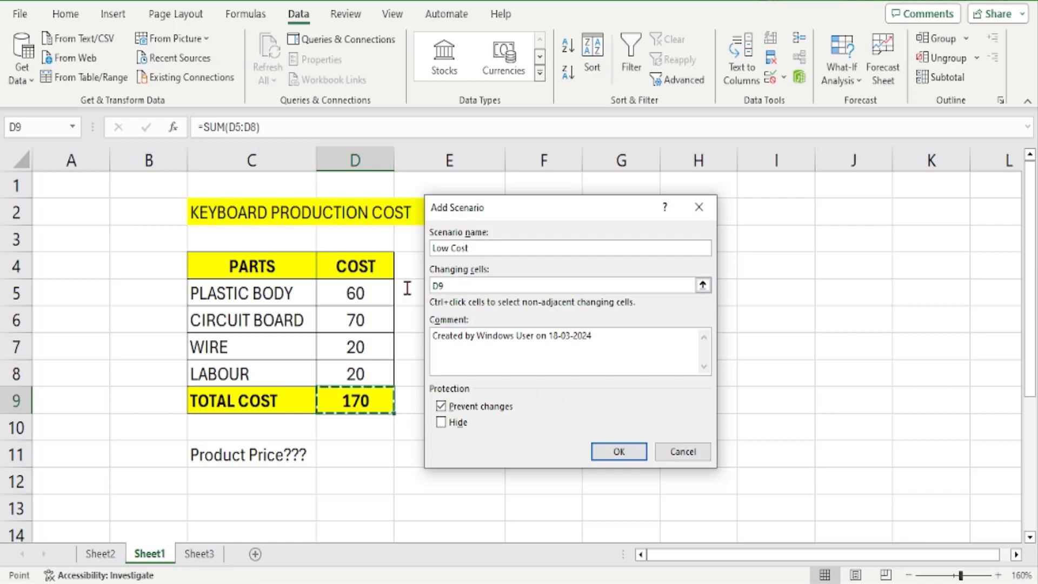
left_click_drag(358, 292, 348, 353)
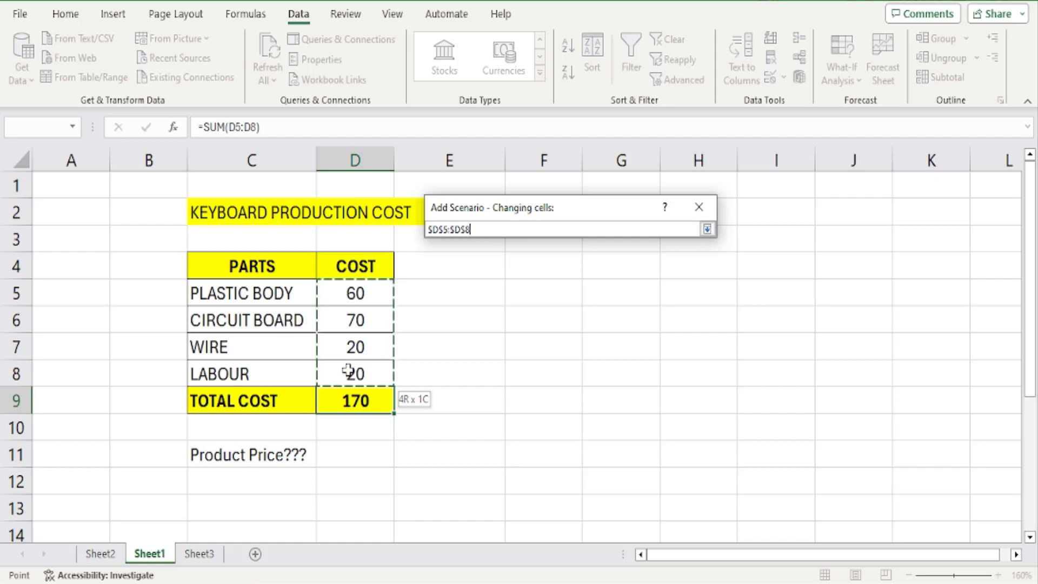
key("Return")
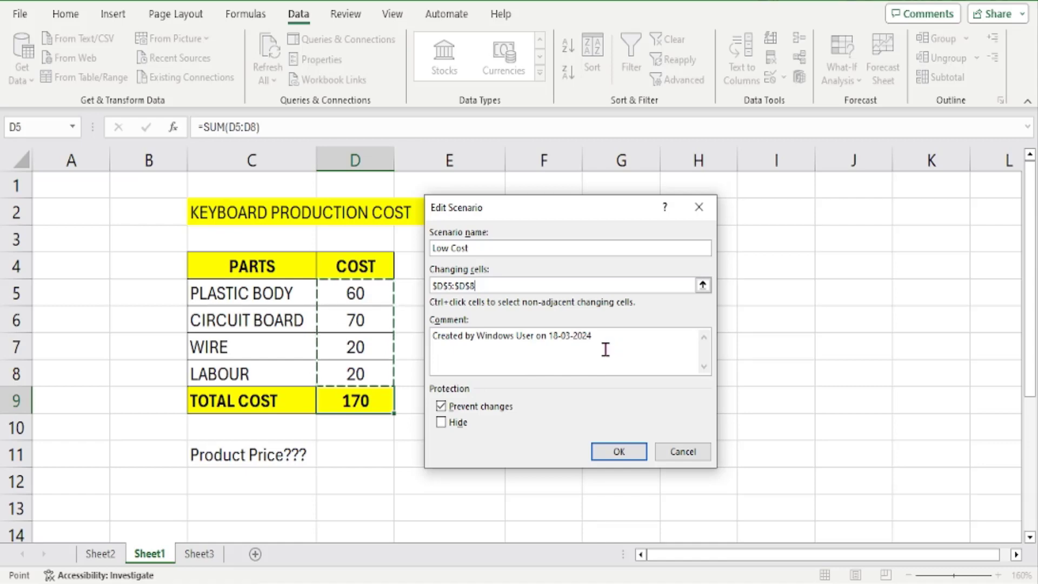
left_click(622, 452)
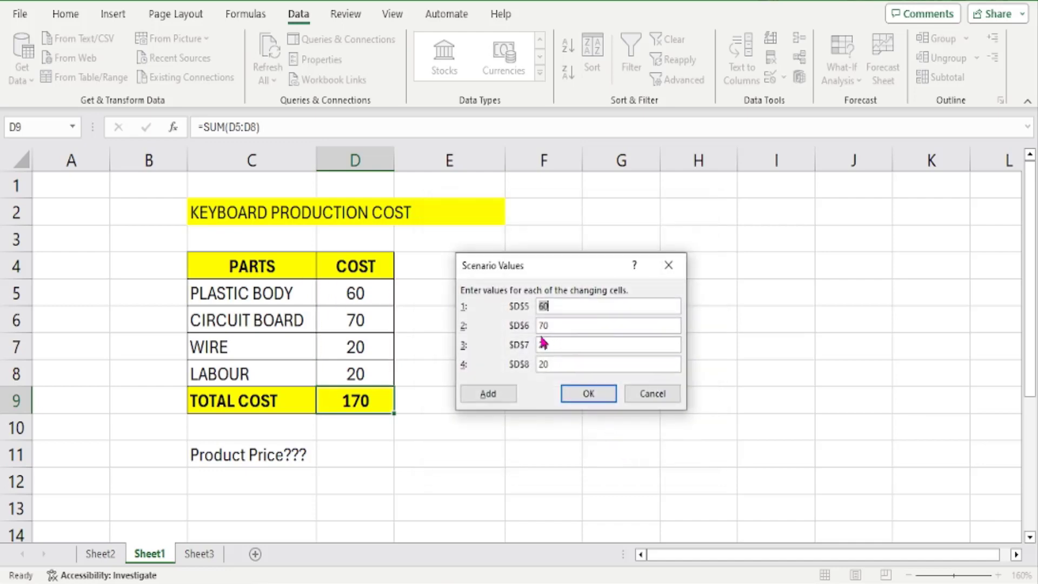
left_click_drag(546, 266, 497, 266)
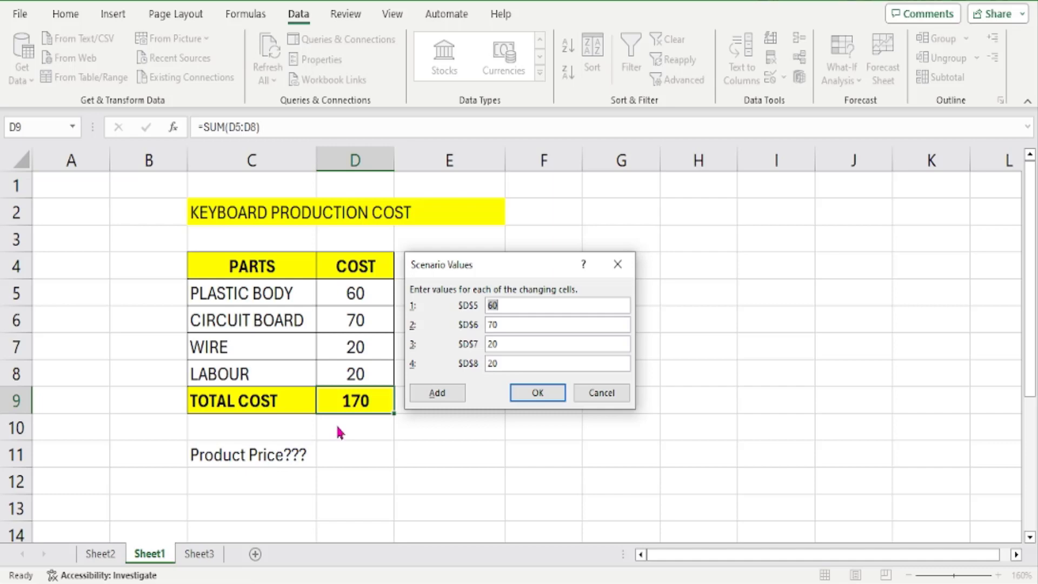
Set the Low Cost scenario values to 50 for D5, 60 for D6, 15 for D7 and 18 for D8, and save them
key("BackSpace")
type("50")
left_click(517, 321)
key("BackSpace")
key("BackSpace")
type("60")
left_click(520, 346)
key("BackSpace")
key("BackSpace")
type("15")
left_click(520, 363)
key("BackSpace")
key("BackSpace")
type("18")
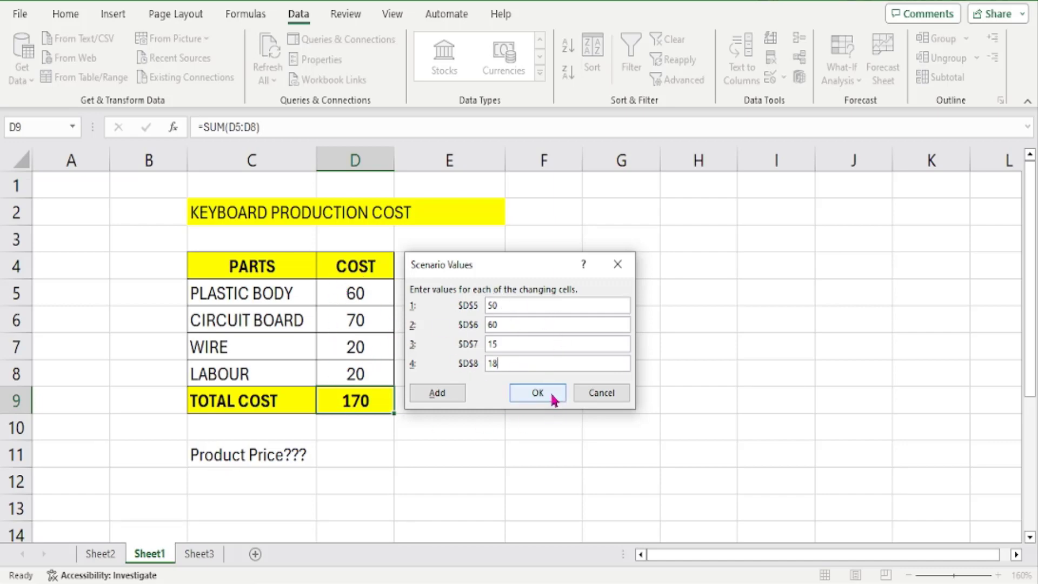
left_click(431, 394)
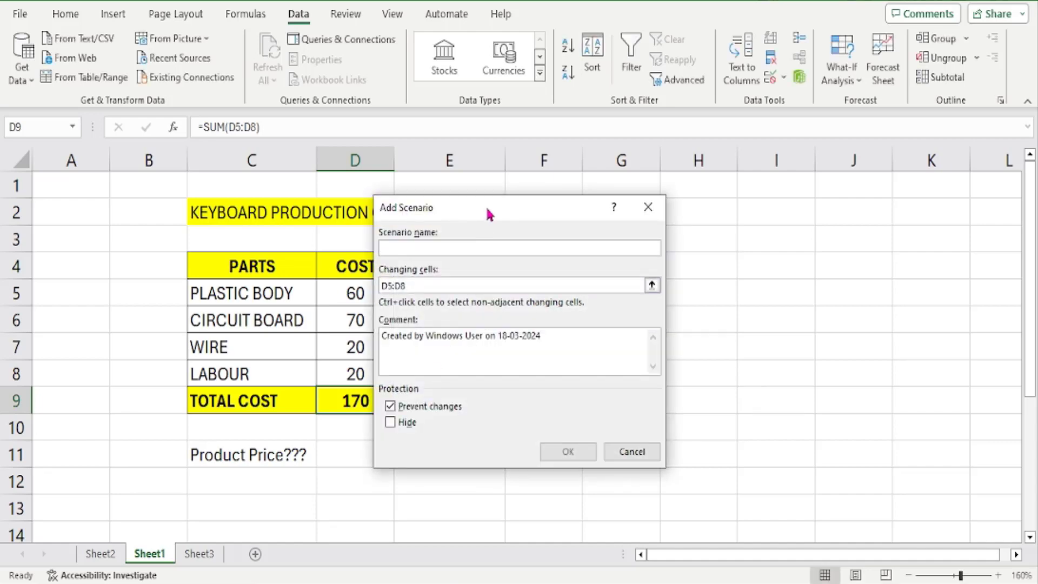
left_click_drag(486, 206, 530, 205)
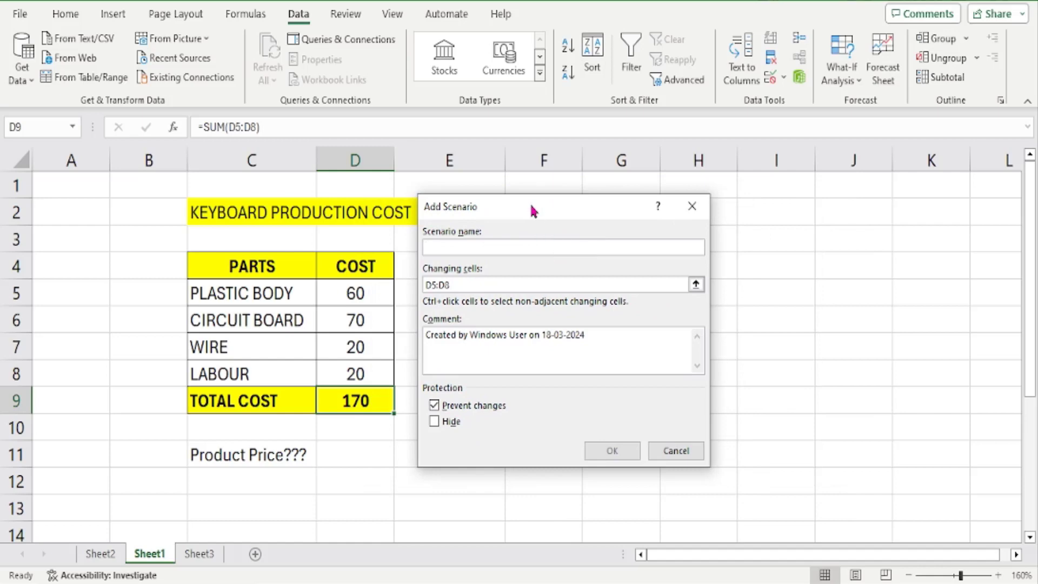
left_click(521, 246)
left_click(675, 453)
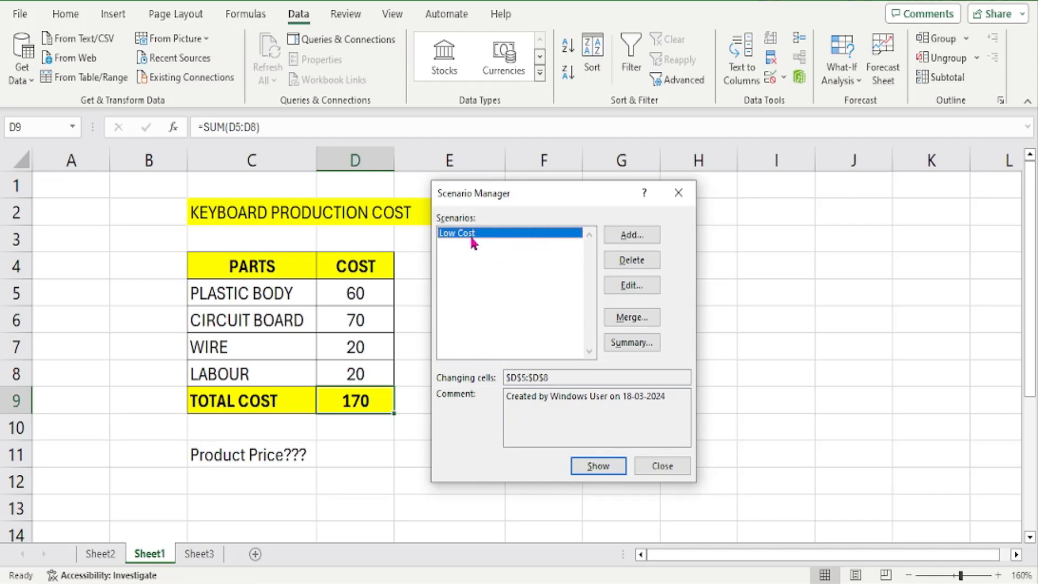
Add a scenario named High Cost with D5:D8 as its changing cells and proceed to its values
left_click(631, 236)
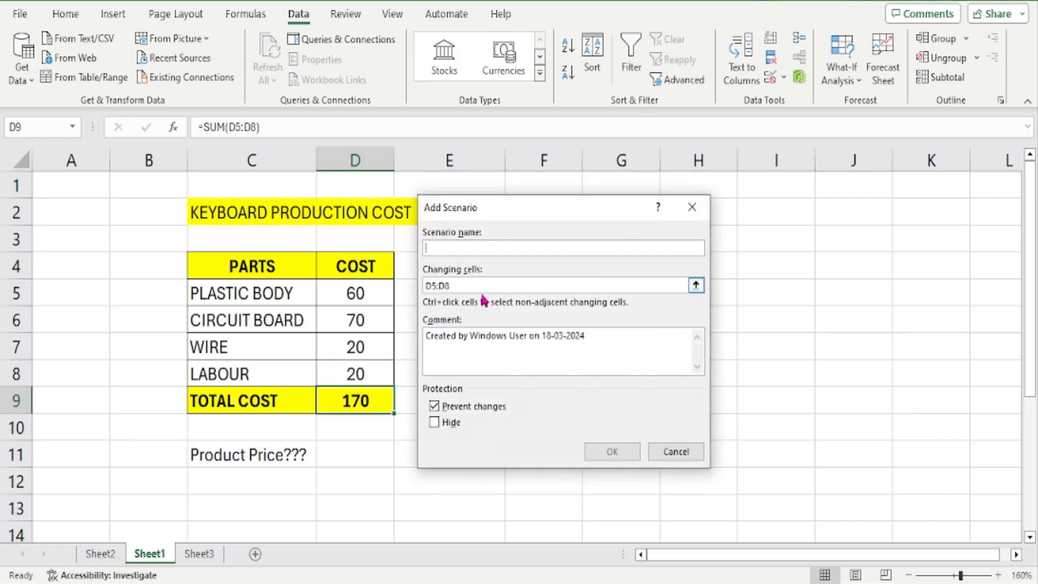
type("High Cos")
type("t")
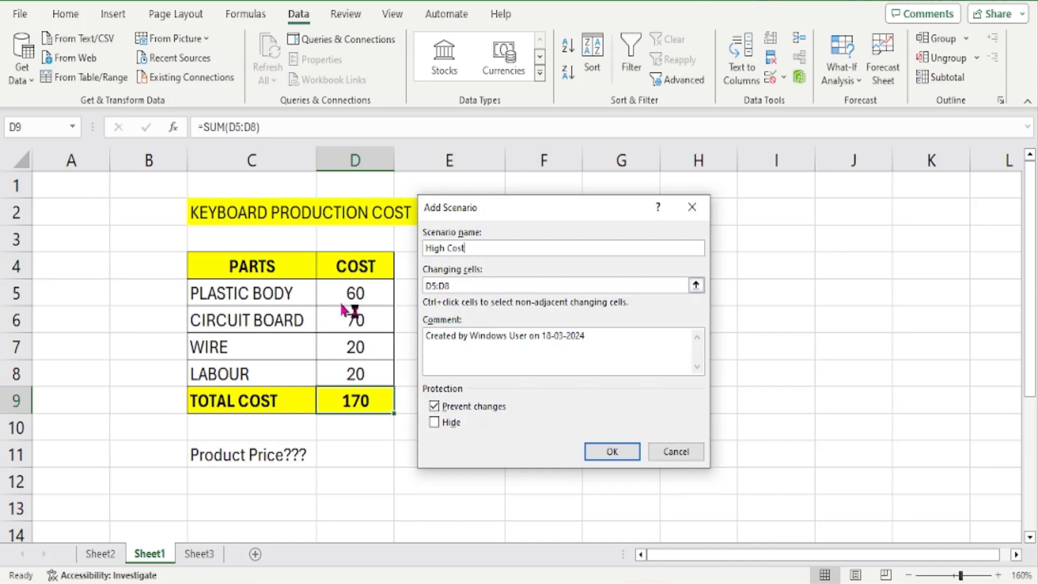
left_click(519, 286)
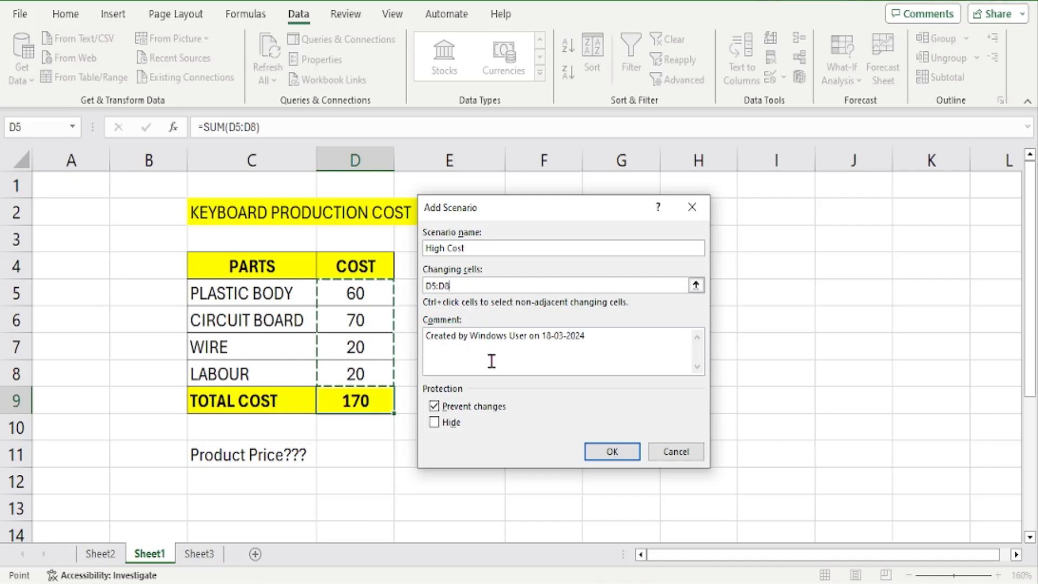
left_click(613, 453)
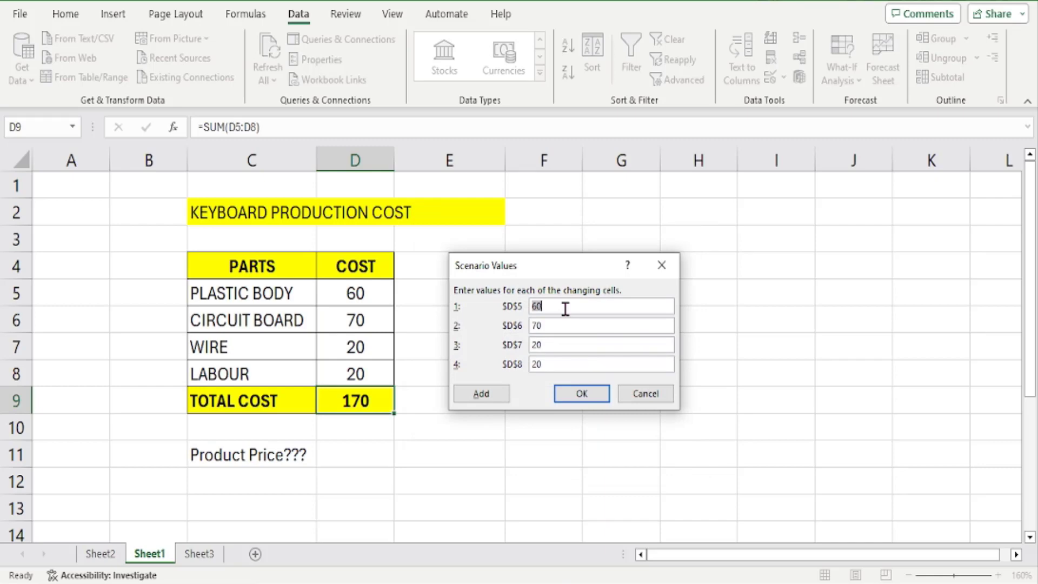
Set the High Cost scenario values to 70 for D5, 80 for D6, 25 for D7 and 22 for D8, and save them
type("70")
left_click(565, 323)
key("BackSpace")
key("BackSpace")
type("80")
left_click(566, 347)
key("BackSpace")
type("5")
left_click(565, 368)
key("BackSpace")
type("2")
left_click(586, 391)
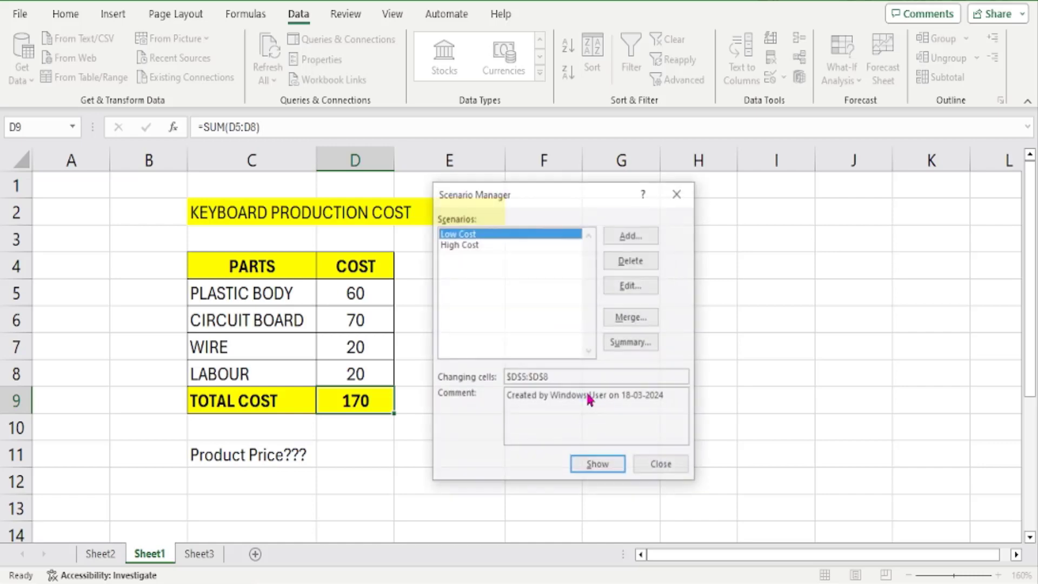
Add a scenario named Very High Cost with D5:D8 as its changing cells and proceed to its values
left_click(457, 245)
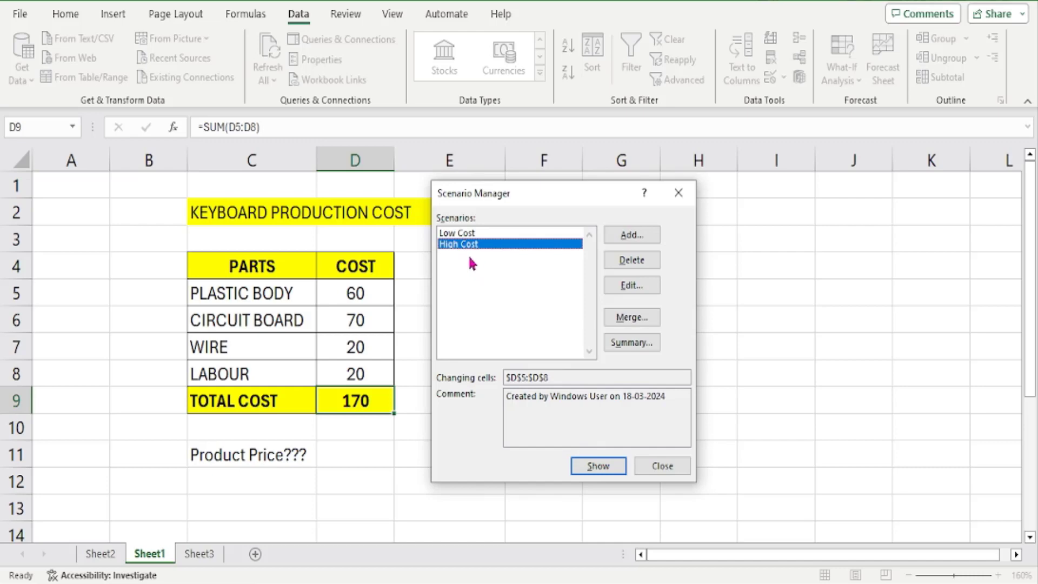
left_click(631, 236)
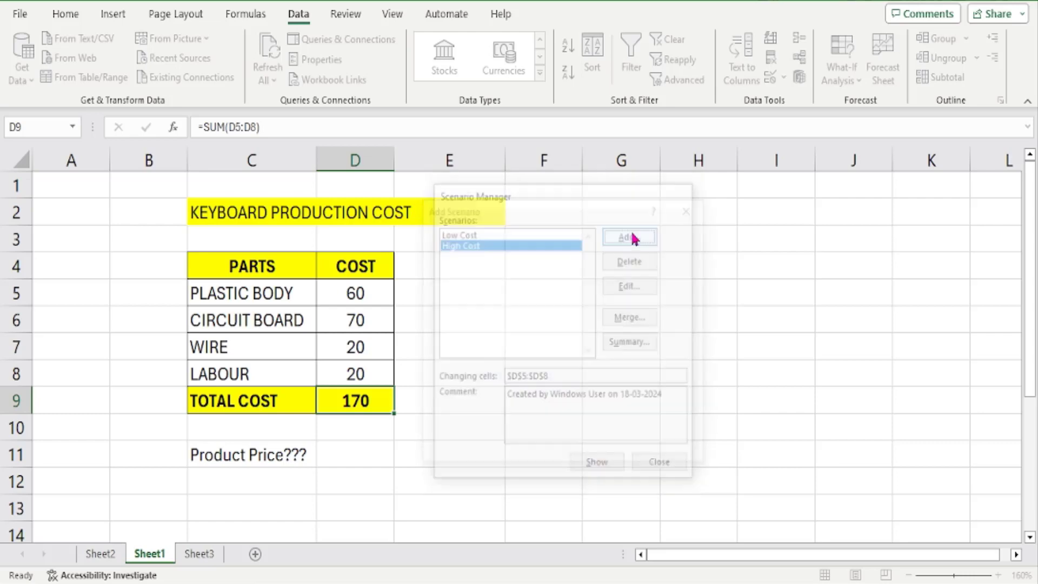
type("V")
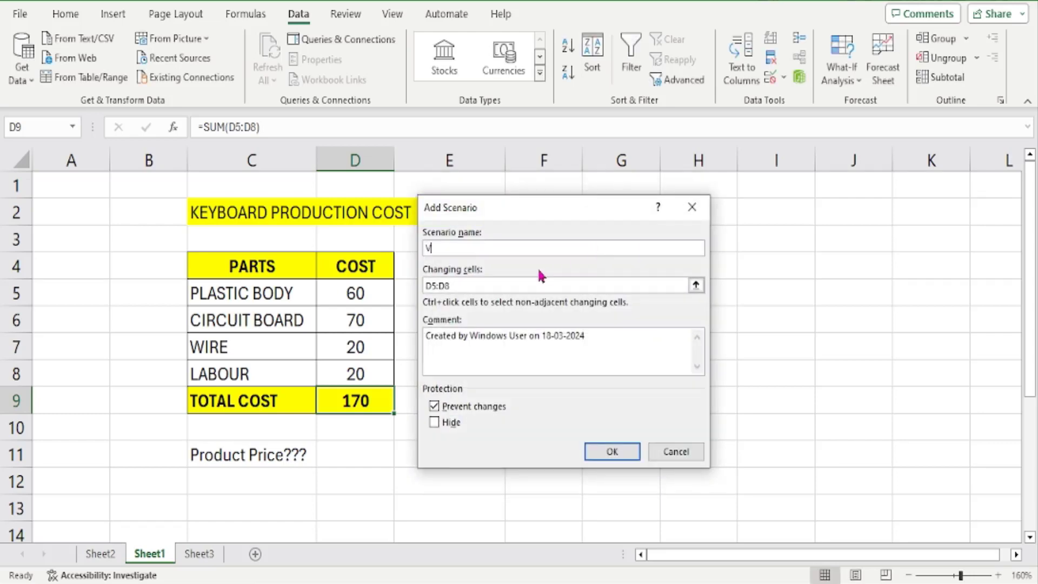
type("ery High Cost")
left_click(470, 286)
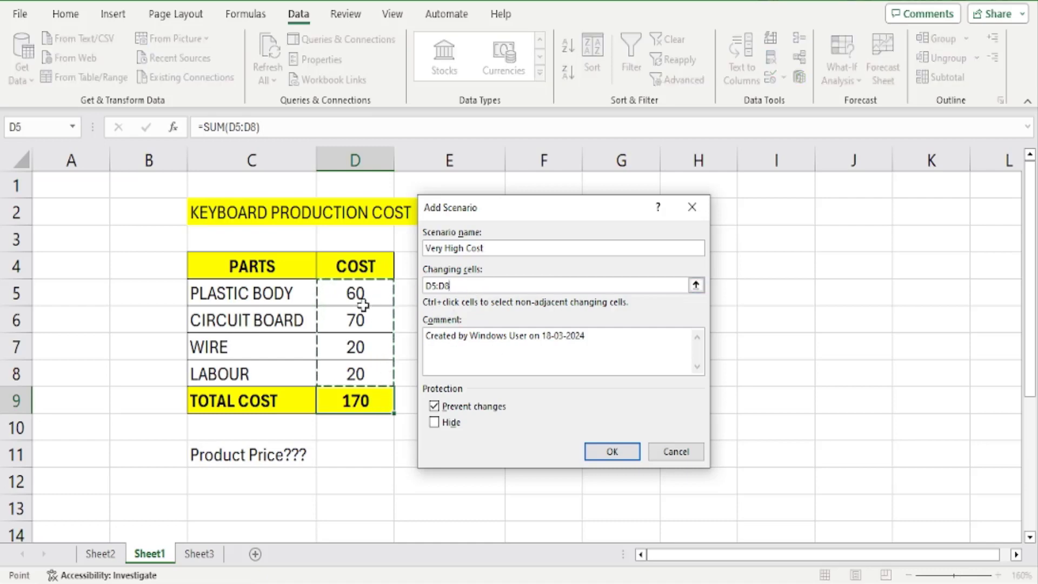
left_click(627, 445)
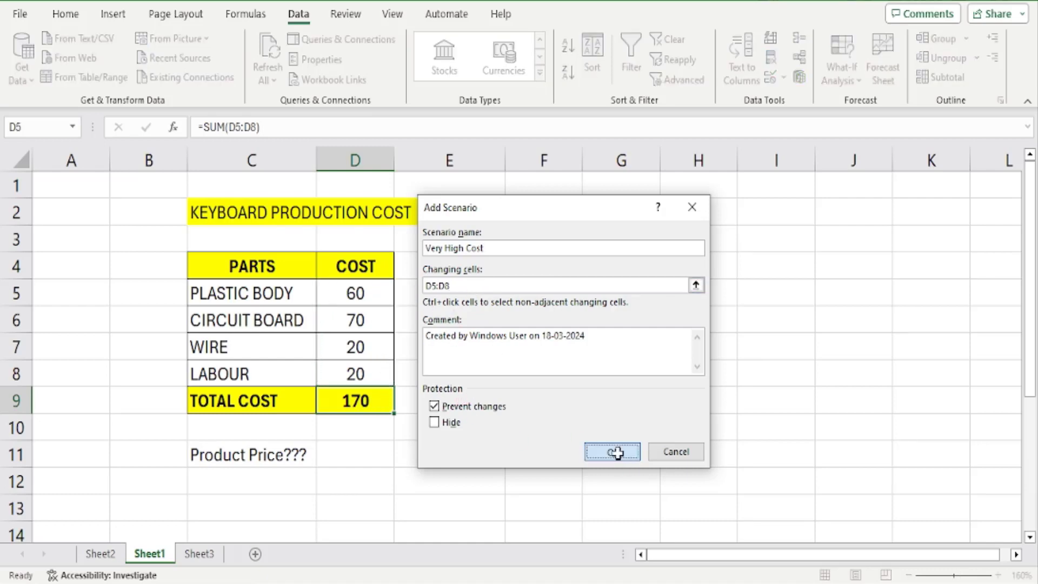
Set the Very High Cost scenario's value for the plastic body cell D5 to 80
left_click(583, 306)
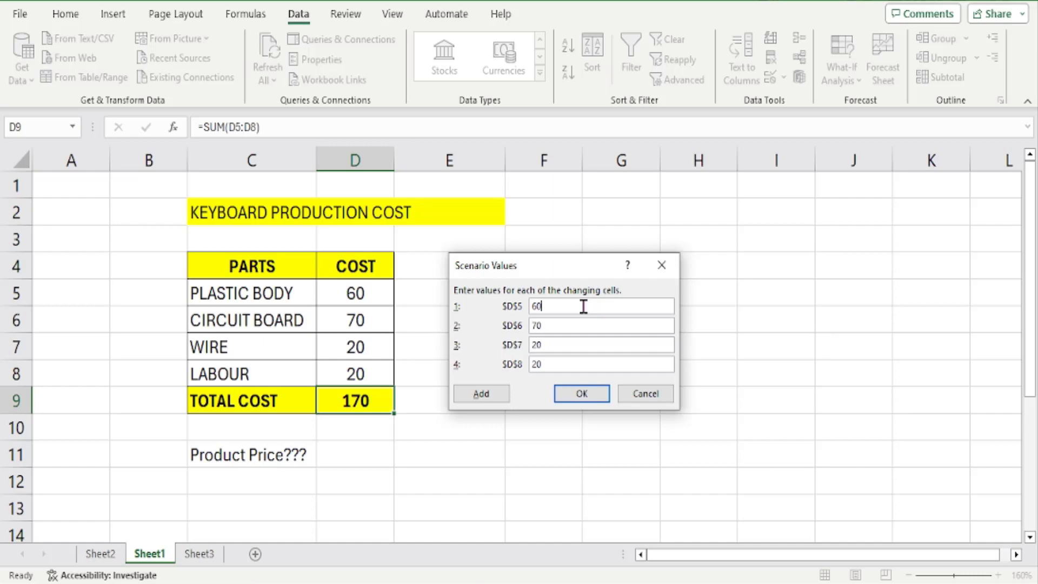
key("BackSpace")
type("80")
left_click(585, 327)
left_click(580, 307)
key("BackSpace")
key("BackSpace")
key("BackSpace")
type("80")
Set the remaining Very High Cost values to 90 for D6, 30 for D7 and 25 for D8, and save the scenario
left_click(579, 325)
key("BackSpace")
key("BackSpace")
type("90")
left_click(574, 345)
key("BackSpace")
key("BackSpace")
type("30")
left_click(571, 364)
key("BackSpace")
key("BackSpace")
type("25")
left_click(572, 392)
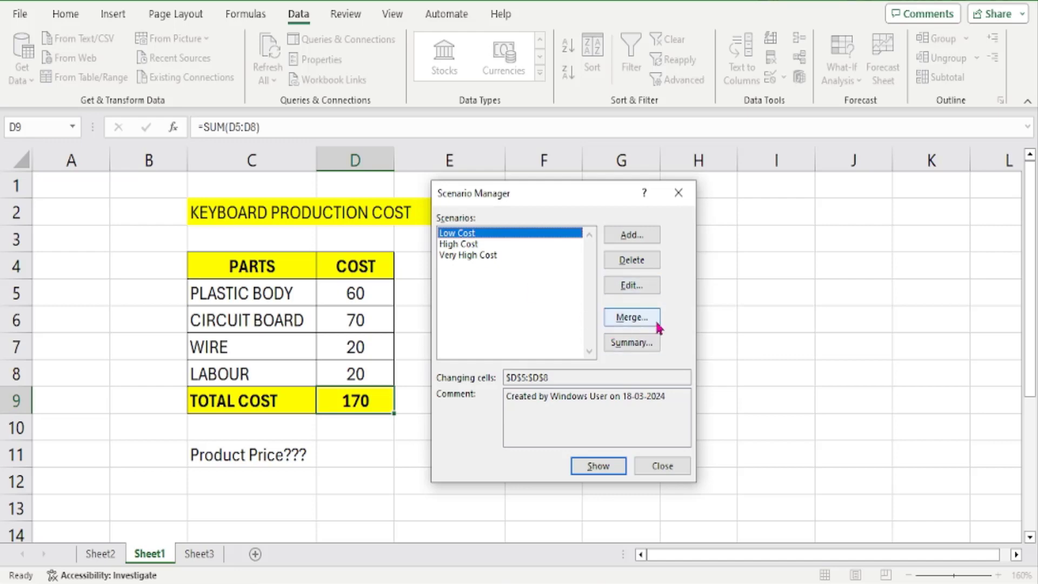
Show the Low Cost, High Cost and Very High Cost scenarios one after another in the cost table
left_click(598, 466)
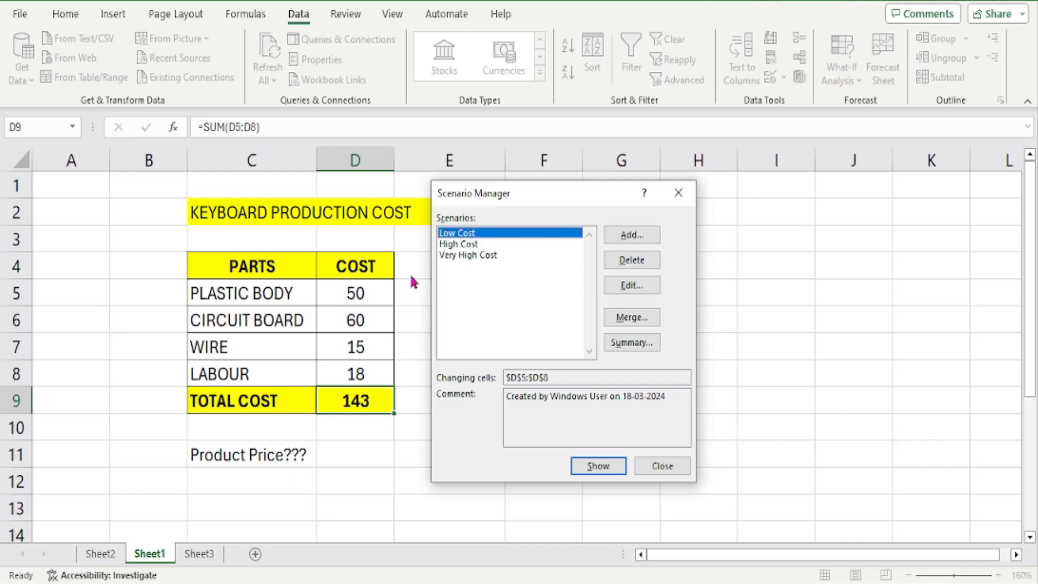
left_click(469, 245)
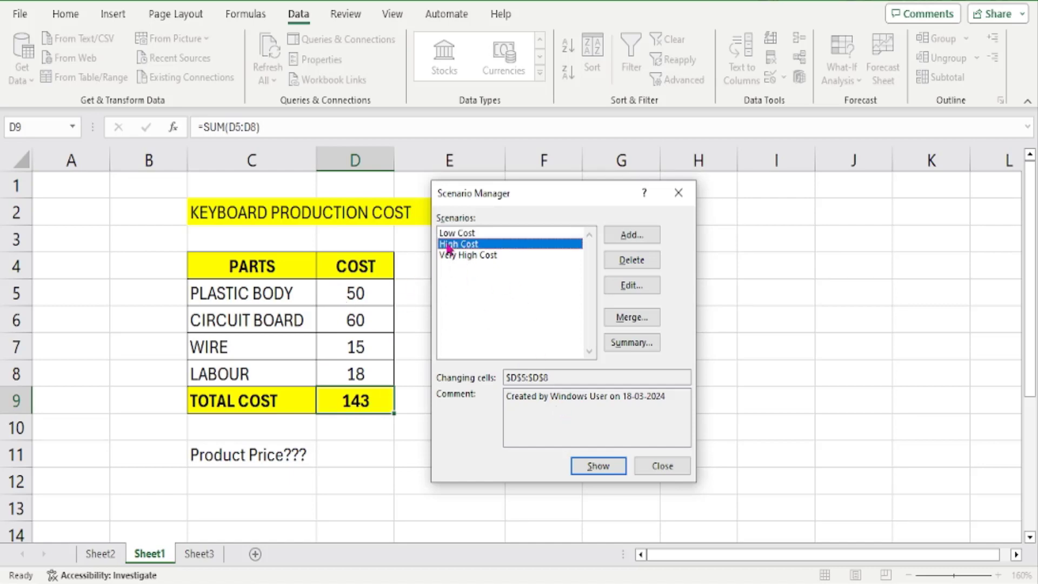
left_click(610, 466)
left_click(474, 257)
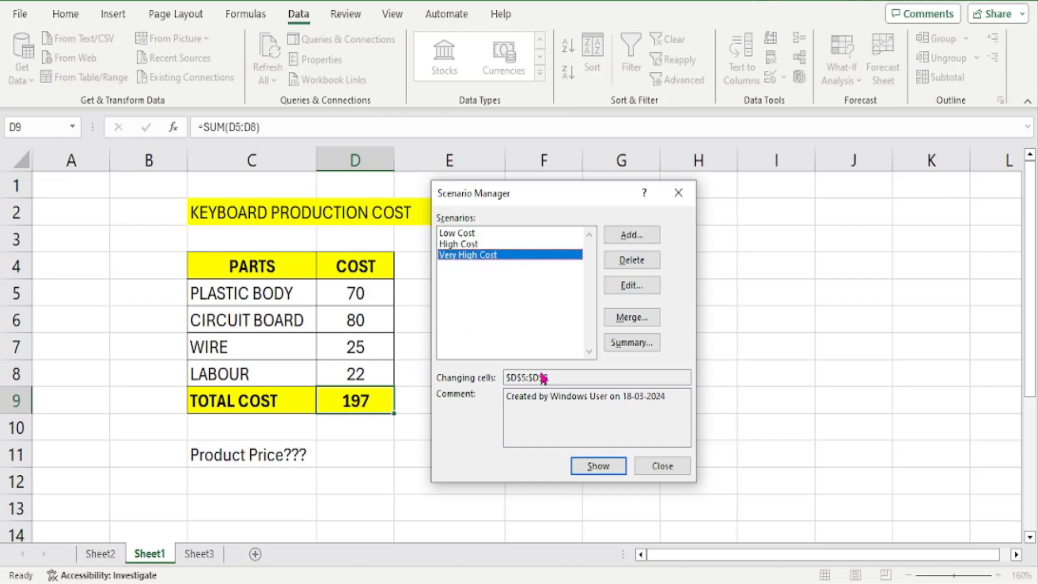
left_click(590, 470)
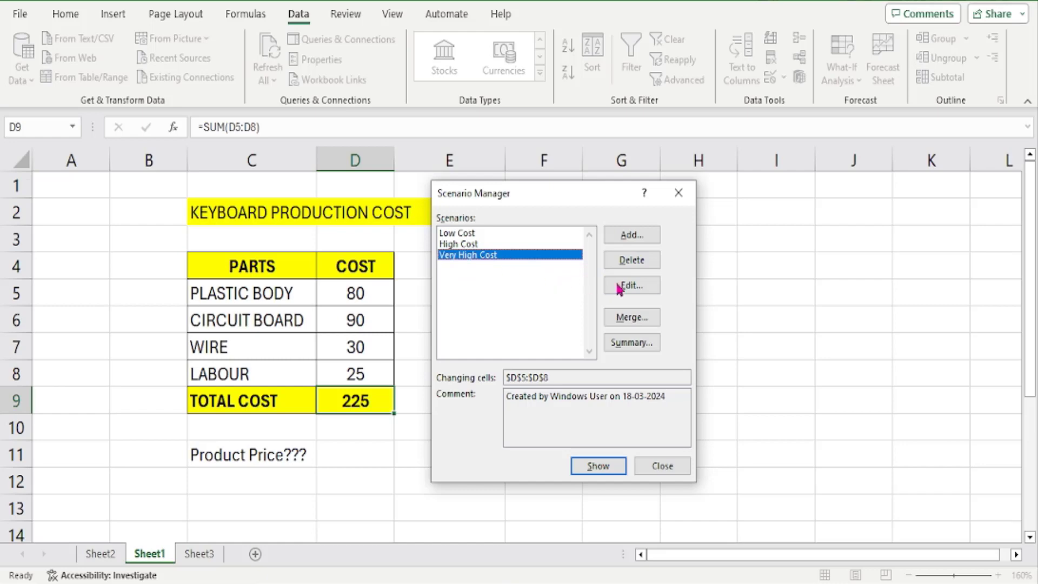
Review the editable settings and values of the Very High Cost and Low Cost scenarios, accepting them without edits
left_click(633, 285)
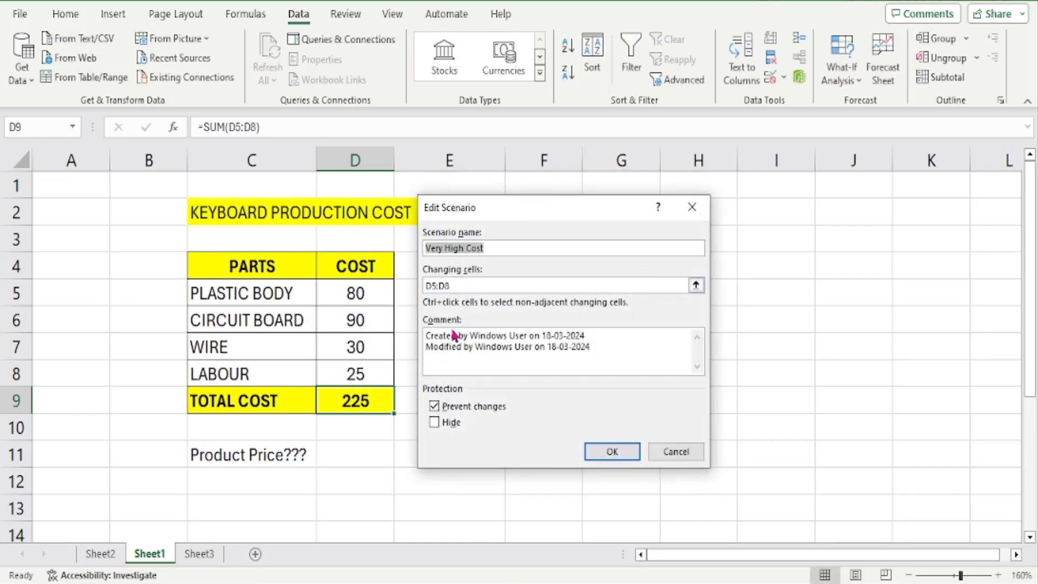
left_click(611, 451)
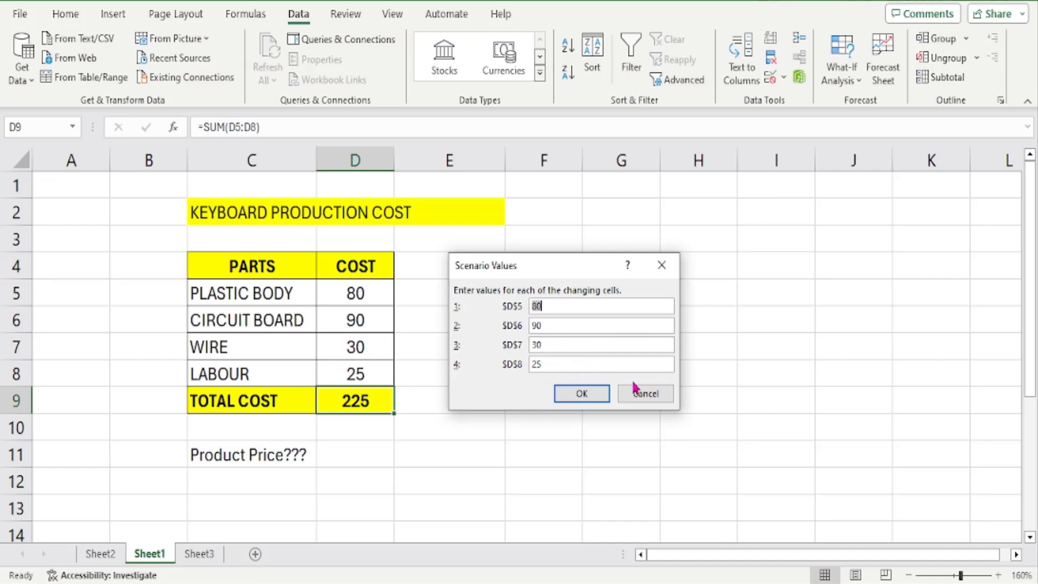
left_click(601, 397)
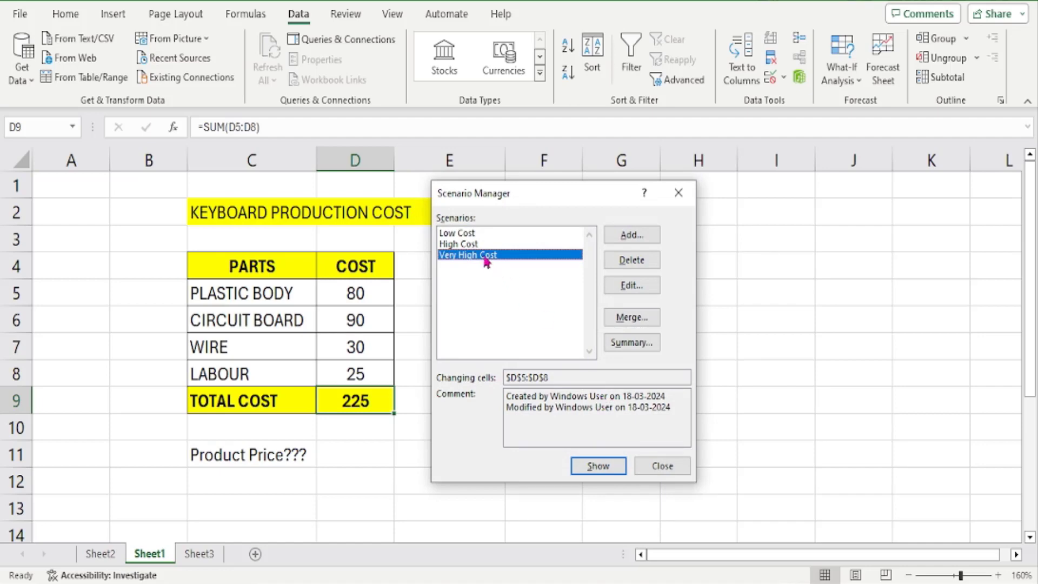
left_click(461, 234)
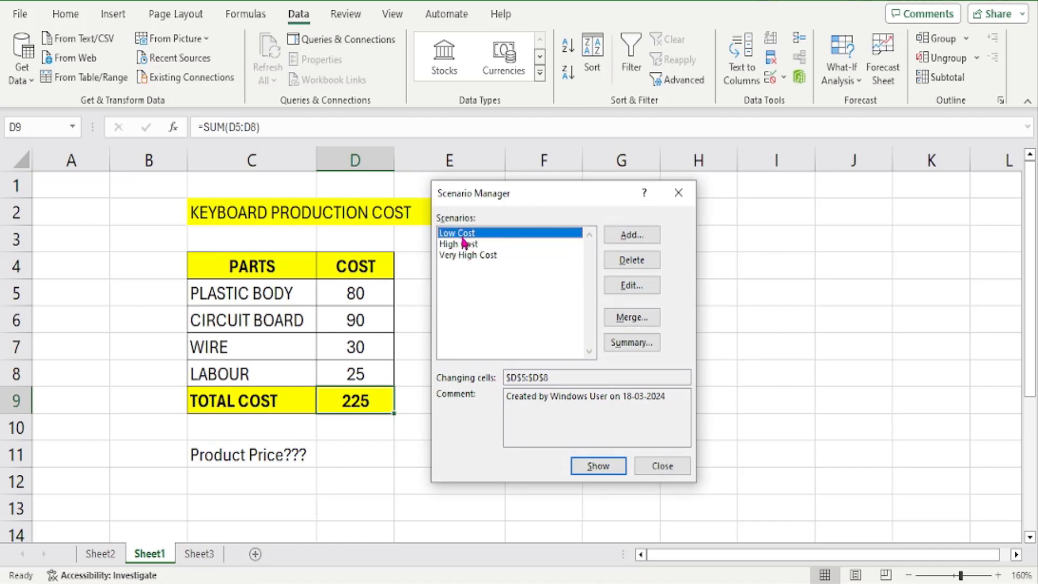
left_click(631, 285)
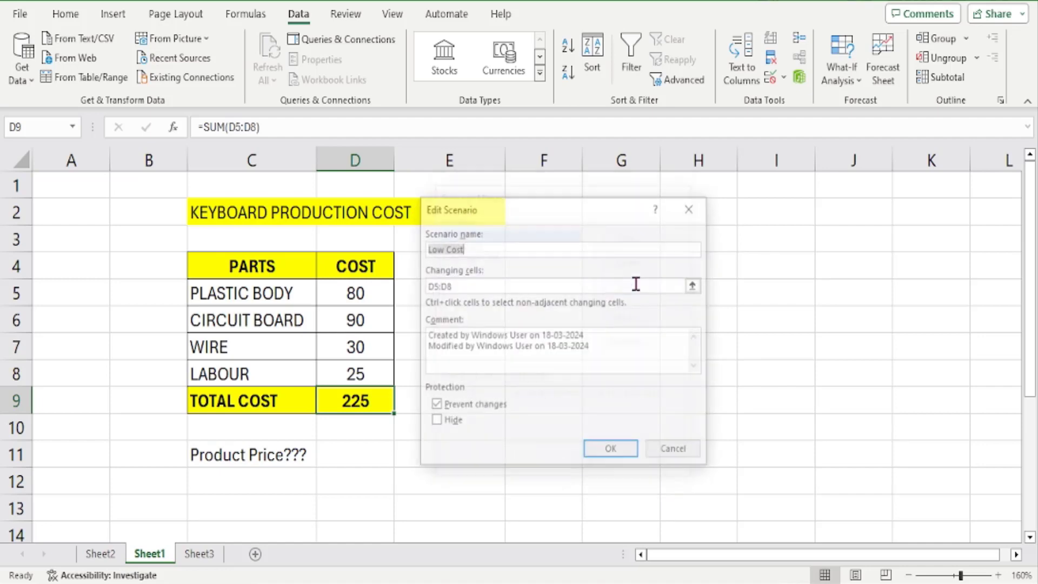
left_click(615, 450)
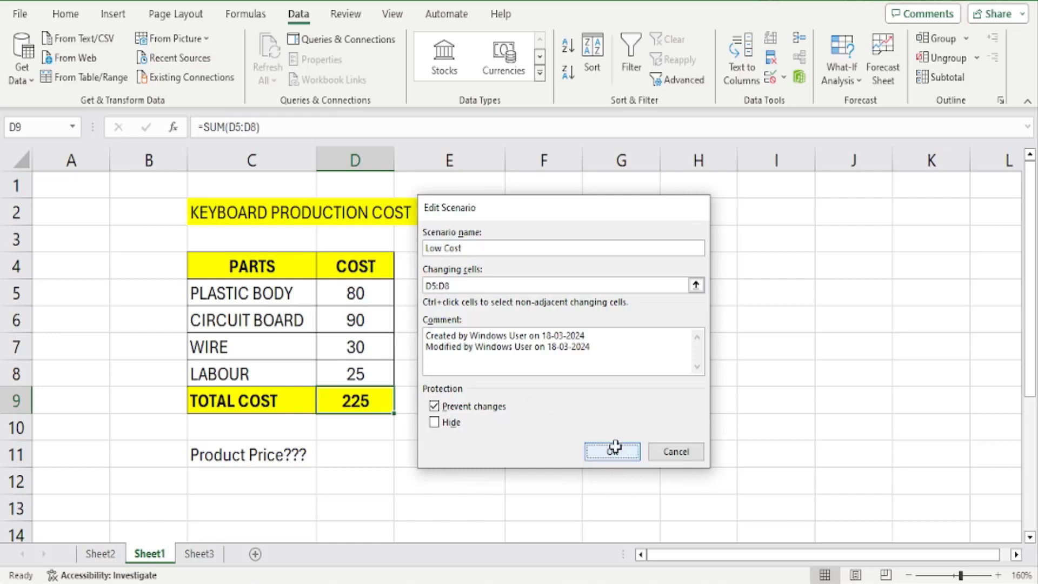
left_click(581, 394)
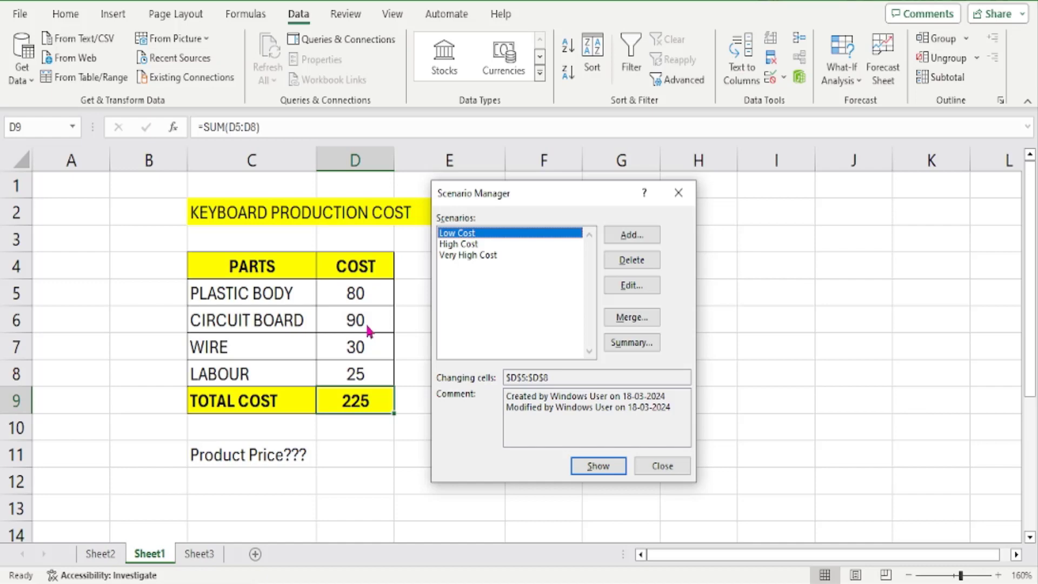
Generate a scenario summary report of all the cost scenarios with D9 as the result cell
left_click(636, 344)
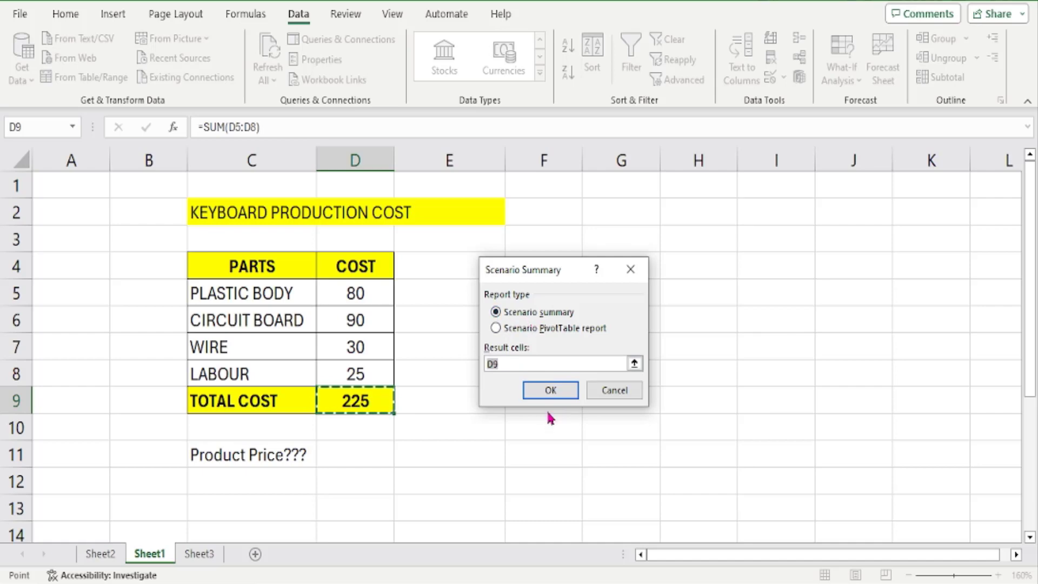
left_click(549, 389)
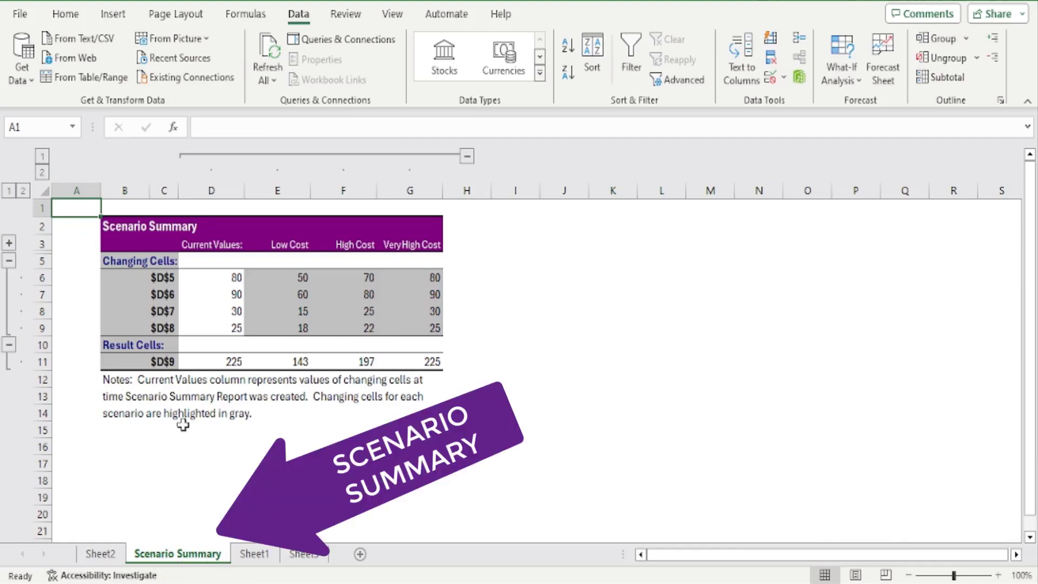
left_click(999, 575)
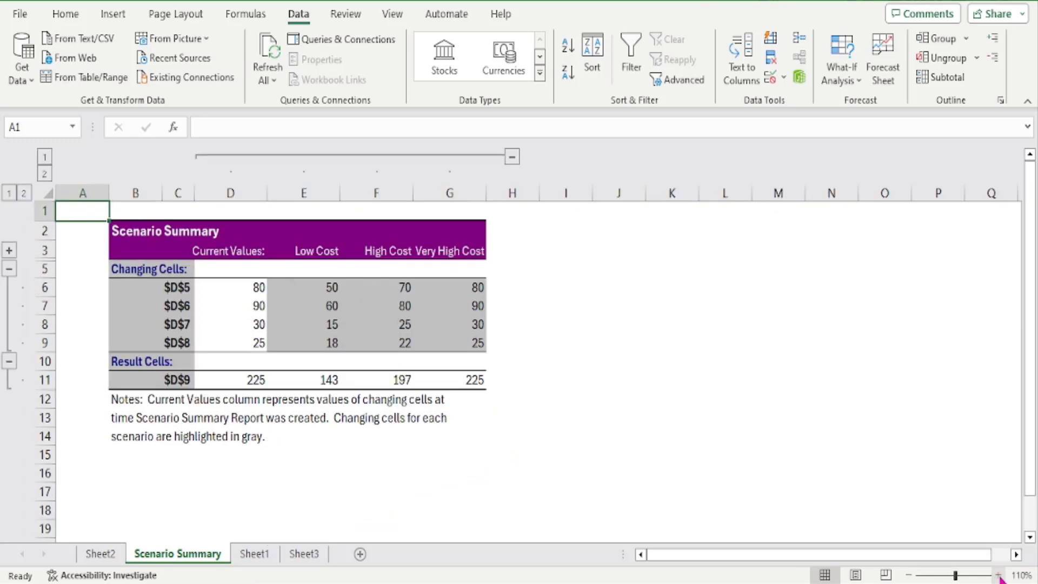
left_click(999, 575)
left_click(999, 576)
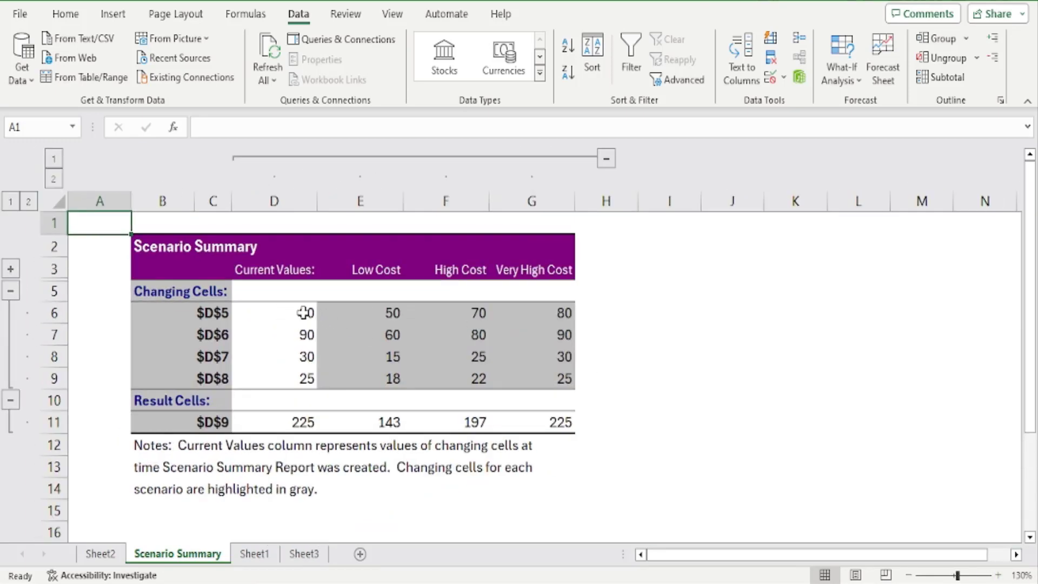
Fill the Low Cost result cell E11 in the Scenario Summary report with yellow
left_click_drag(298, 312, 292, 383)
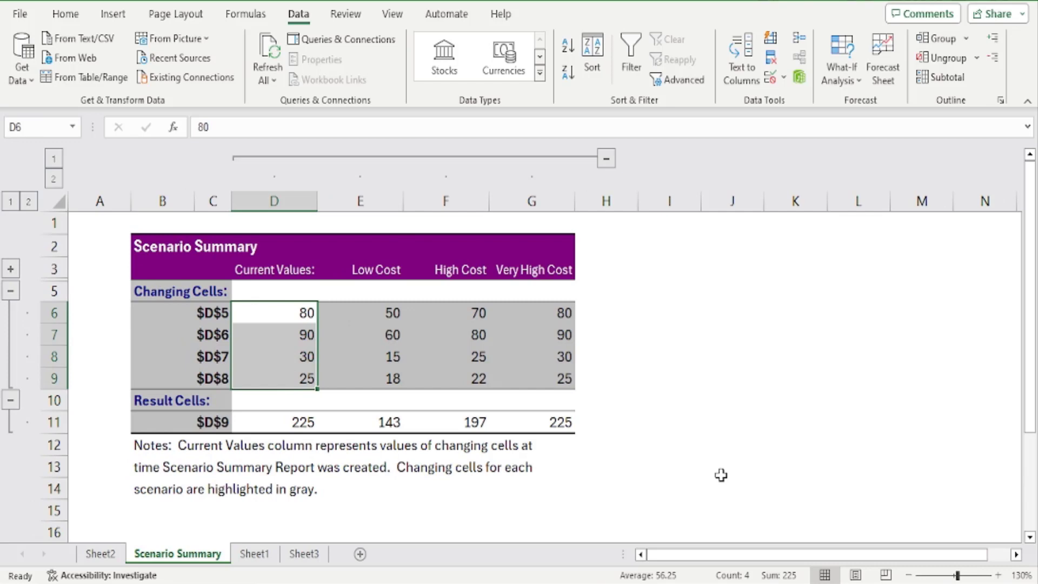
left_click_drag(394, 313, 396, 376)
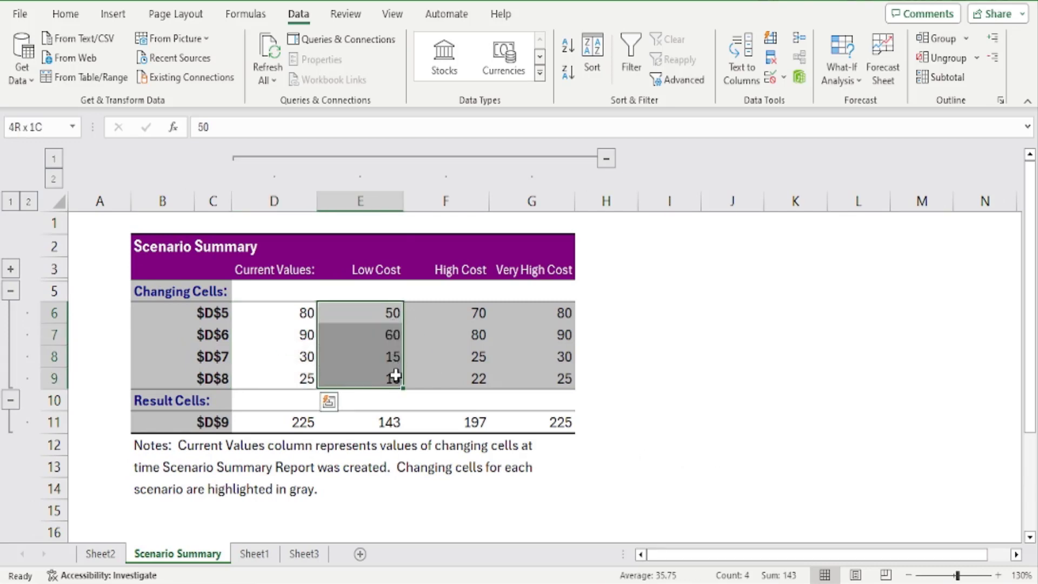
left_click(375, 418)
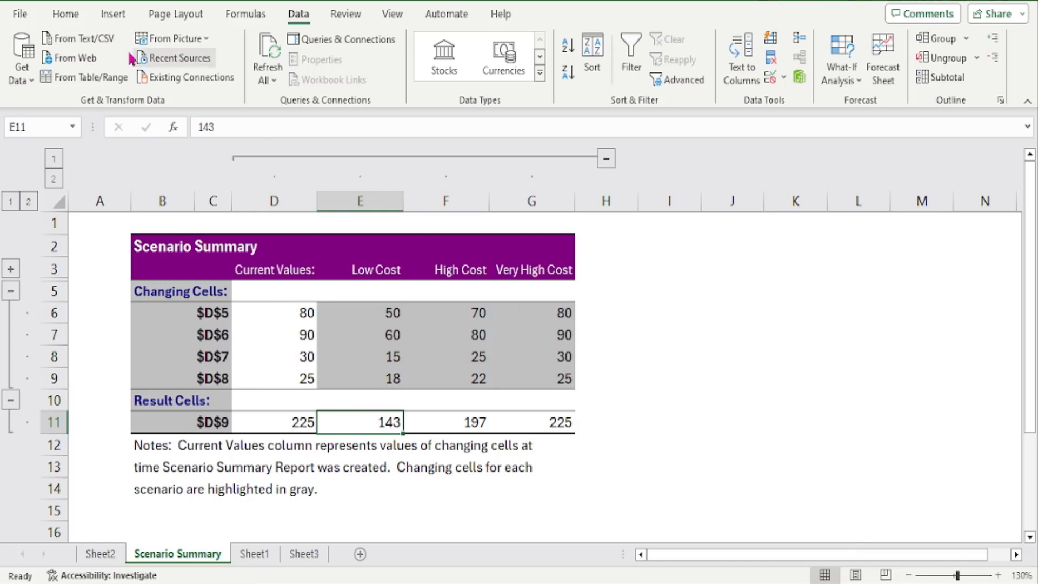
left_click(63, 17)
left_click(192, 72)
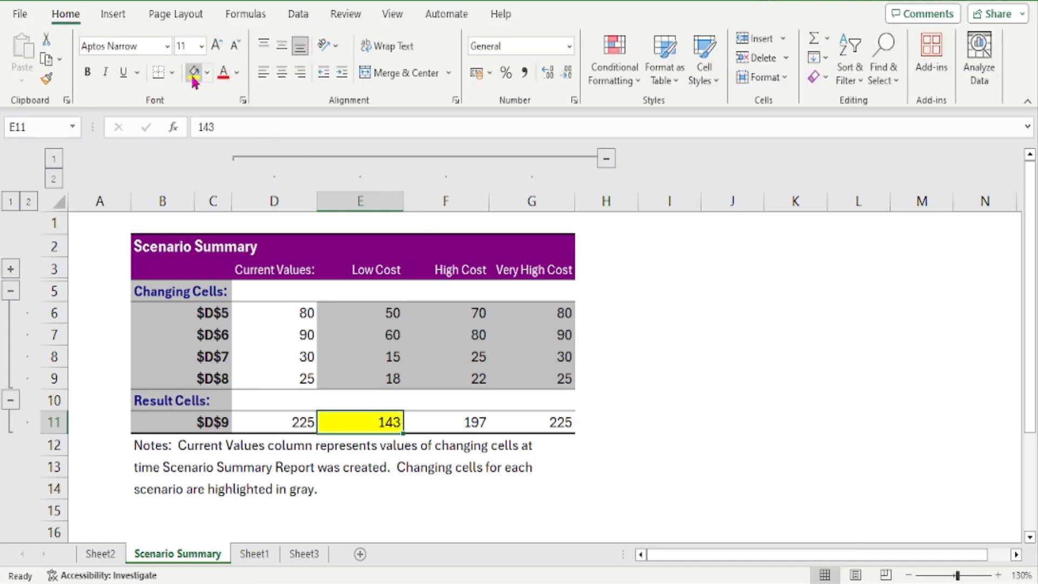
Fill the High Cost and Very High Cost result cells F11 and G11 in the Scenario Summary report with yellow
left_click_drag(477, 314, 479, 379)
left_click(479, 425)
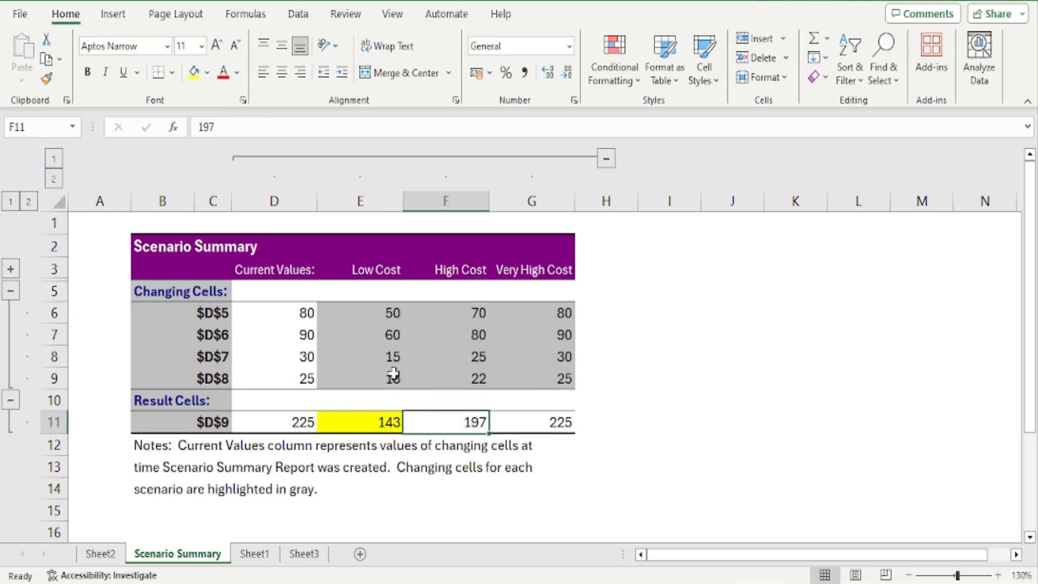
left_click(193, 72)
left_click_drag(561, 312, 565, 377)
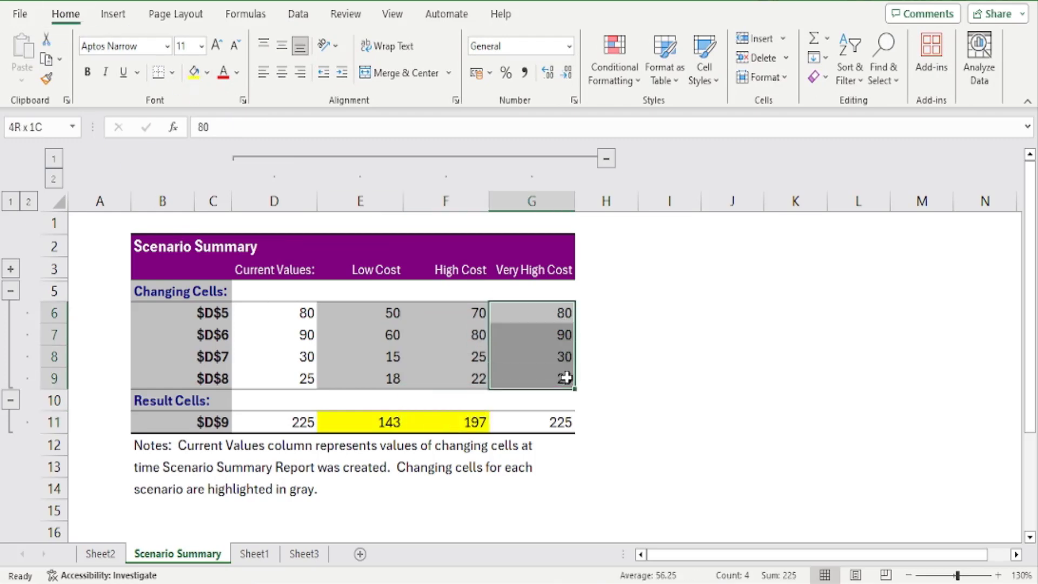
left_click(536, 423)
left_click(193, 72)
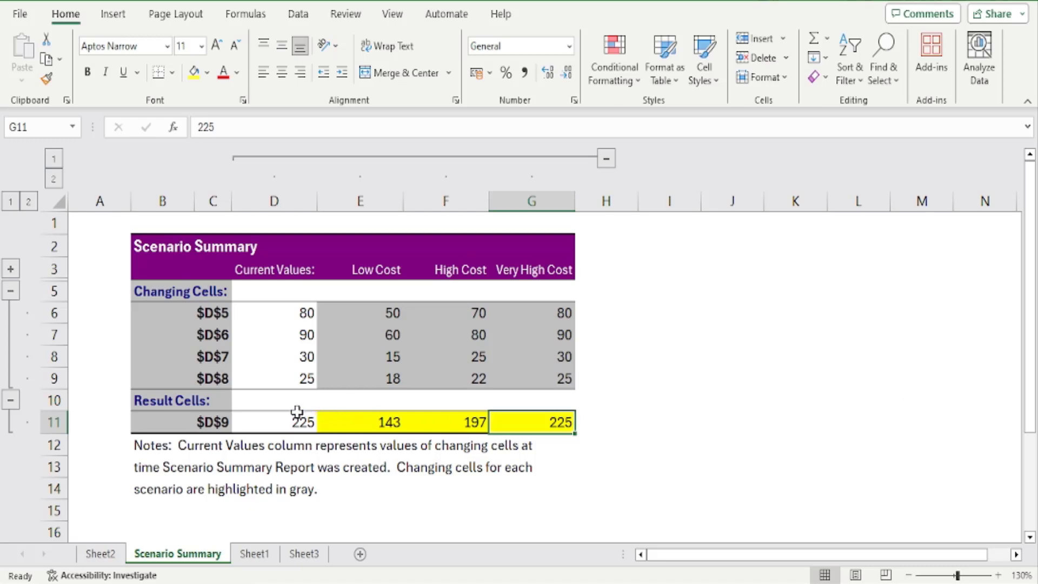
Compare the Current Values, Low Cost, High Cost and Very High Cost results in row 11 of the Scenario Summary report
left_click(278, 419)
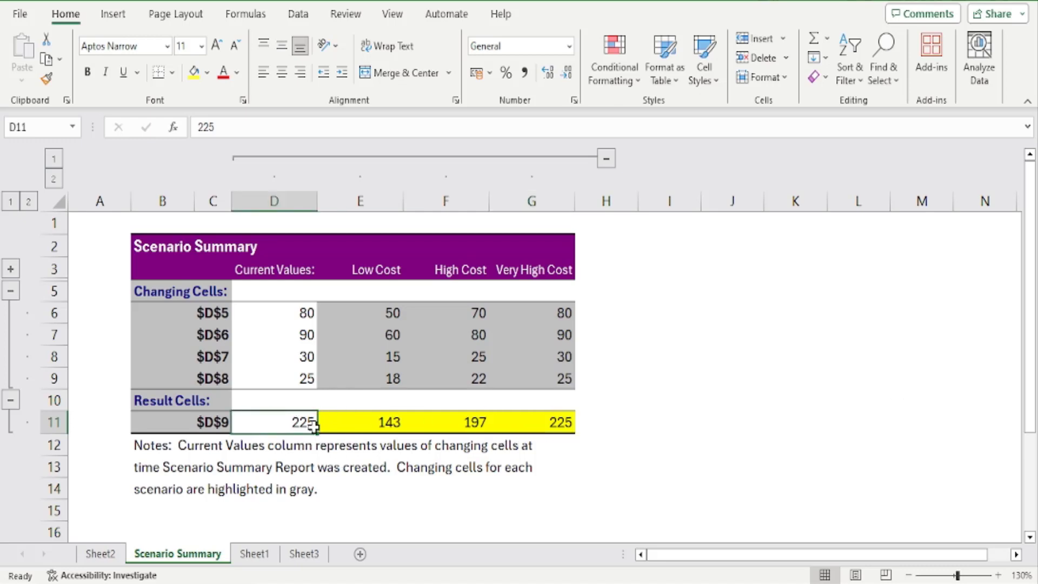
mouse_move(285, 409)
left_mouse_down()
mouse_move(341, 508)
mouse_move(285, 419)
left_mouse_up()
left_click_drag(274, 246, 212, 313)
left_click(642, 271)
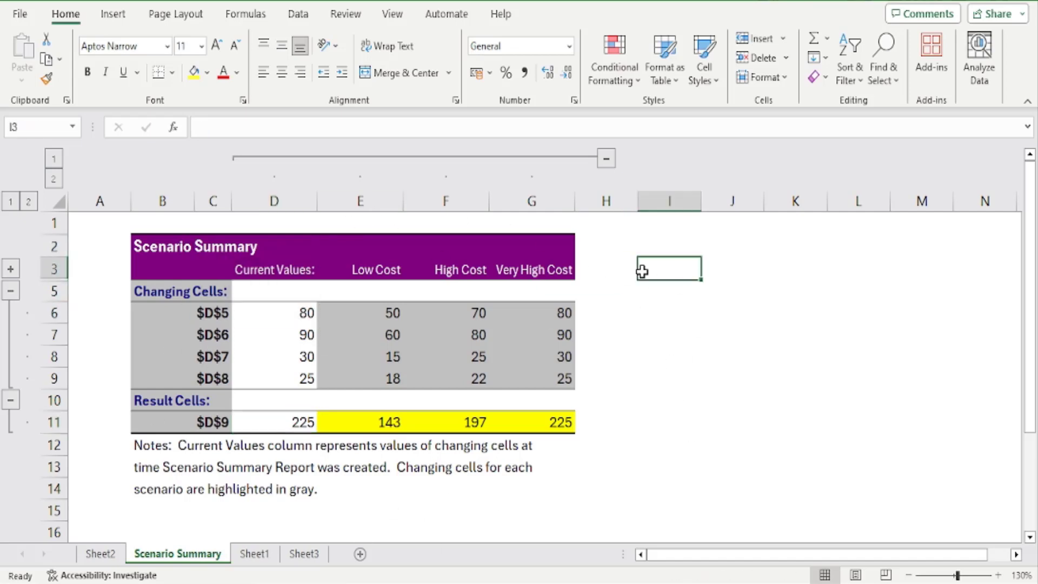
left_click(349, 423)
left_click(455, 422)
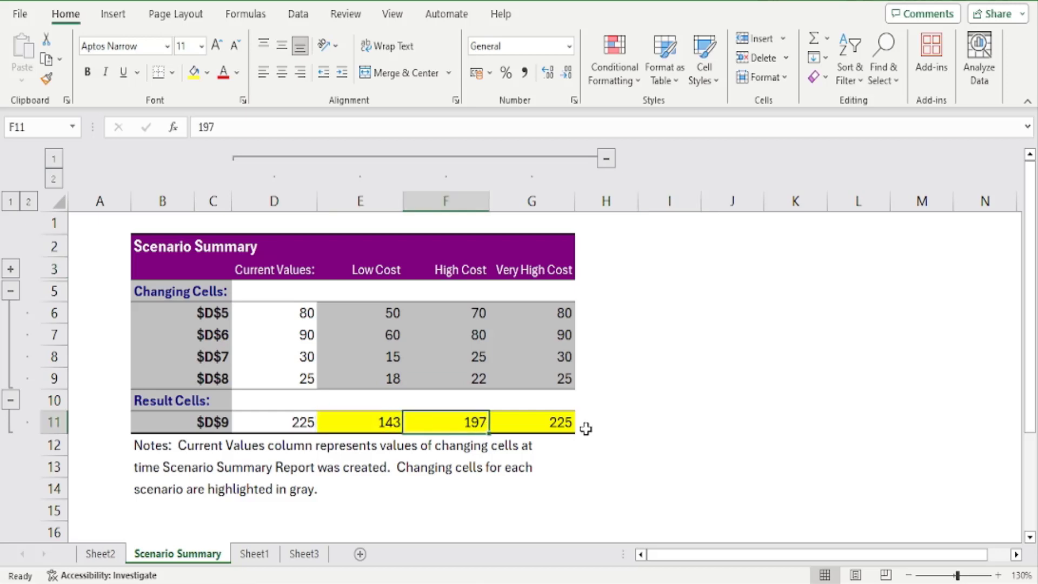
left_click(567, 419)
left_click(444, 420)
left_click(394, 421)
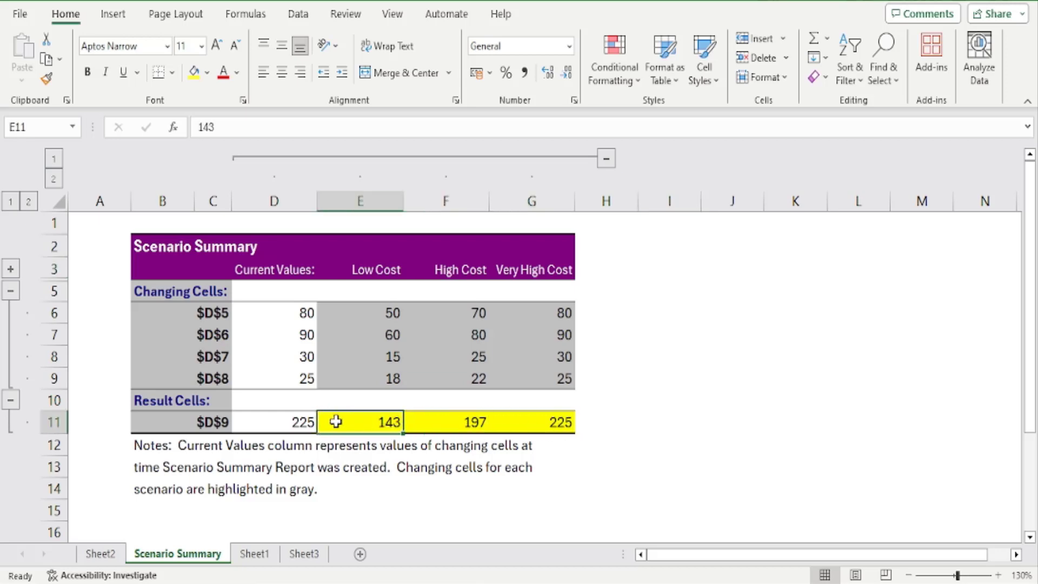
left_click(308, 421)
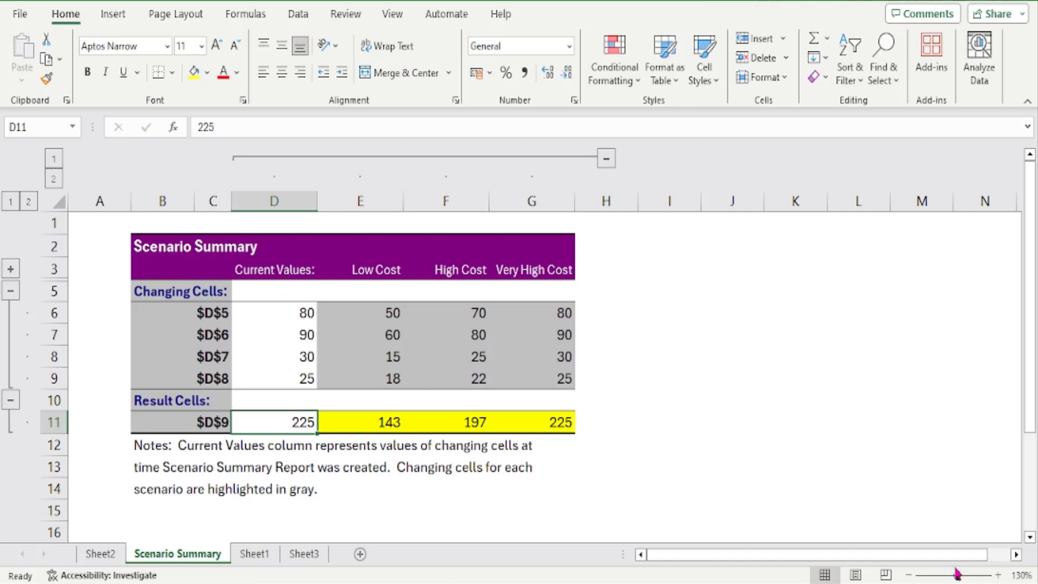
left_click(998, 575)
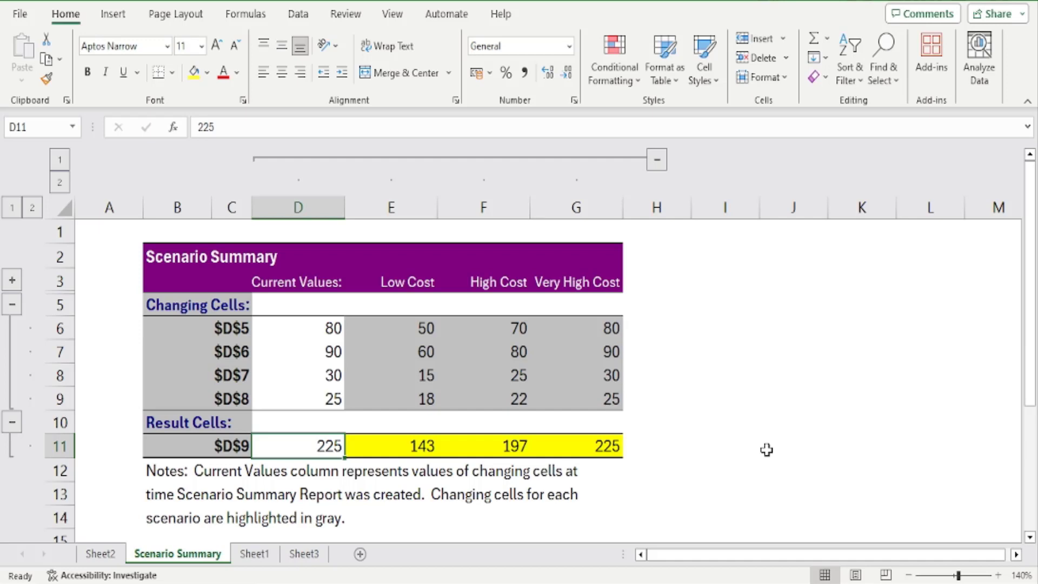
left_click_drag(721, 439, 331, 449)
left_click(794, 357)
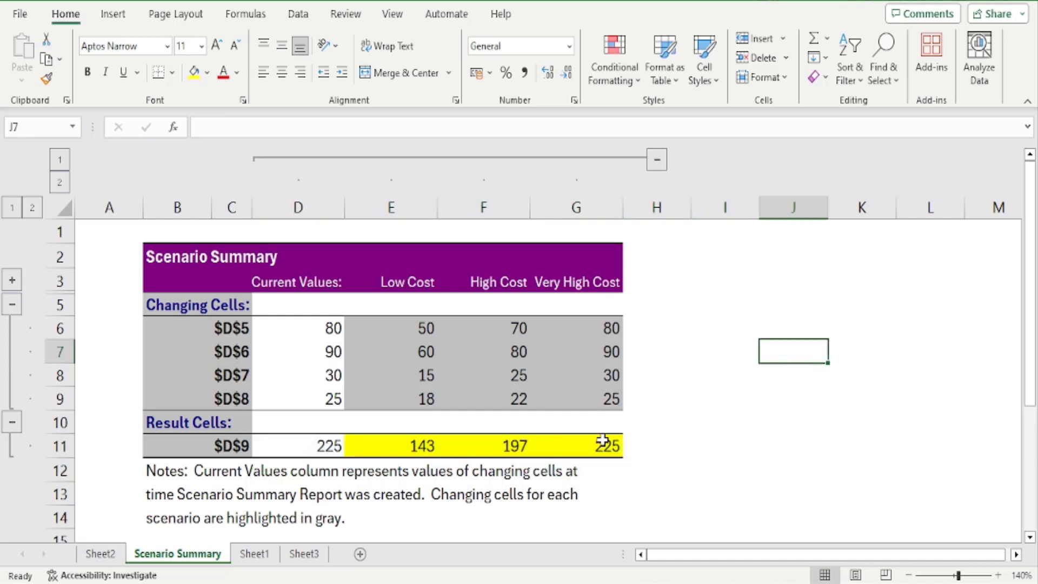
Fill the Product Price cell D11 on Sheet1 with yellow
left_click(93, 561)
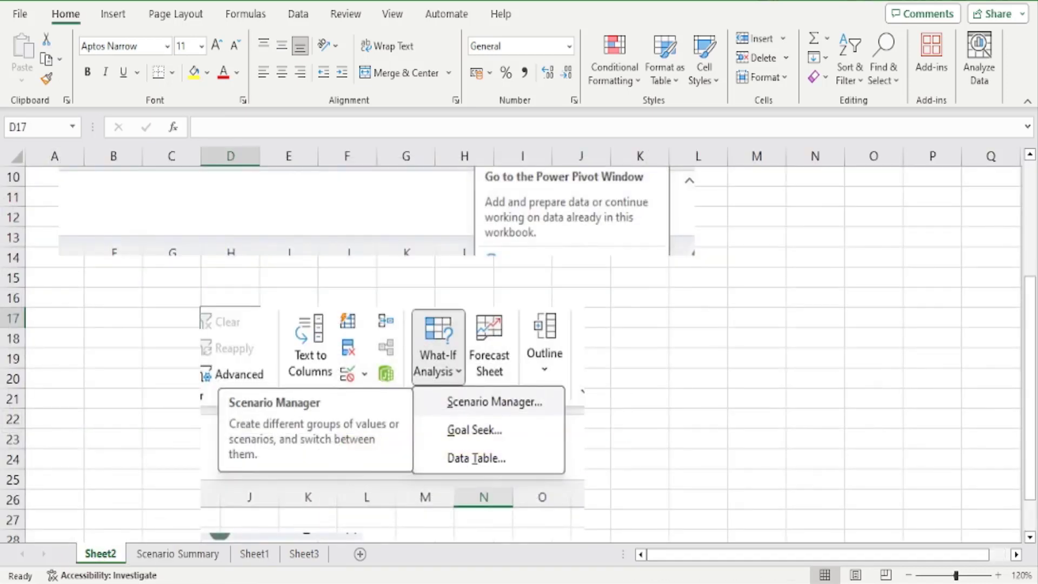
left_click(246, 560)
left_click(375, 464)
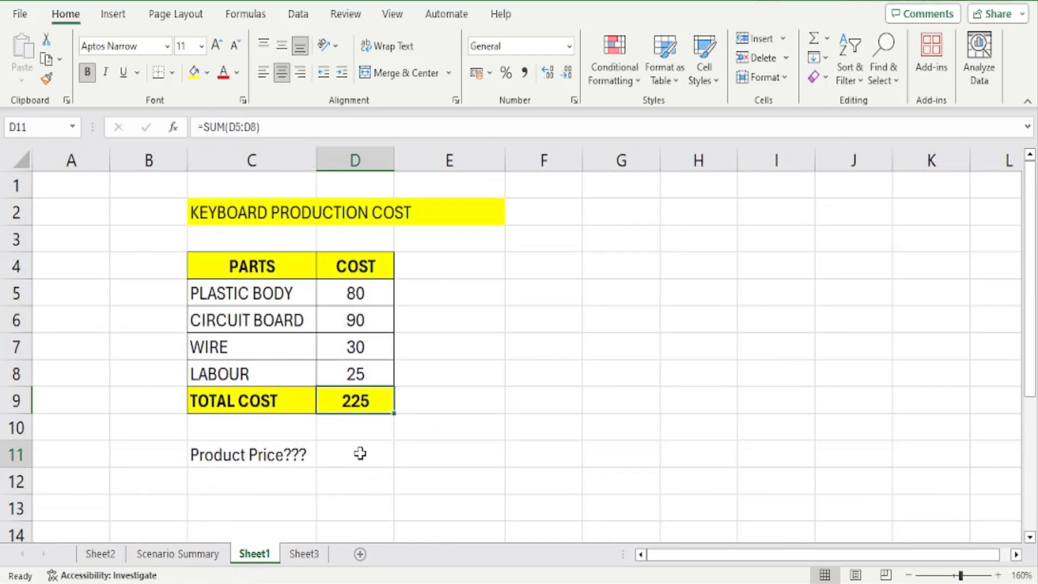
left_click(194, 73)
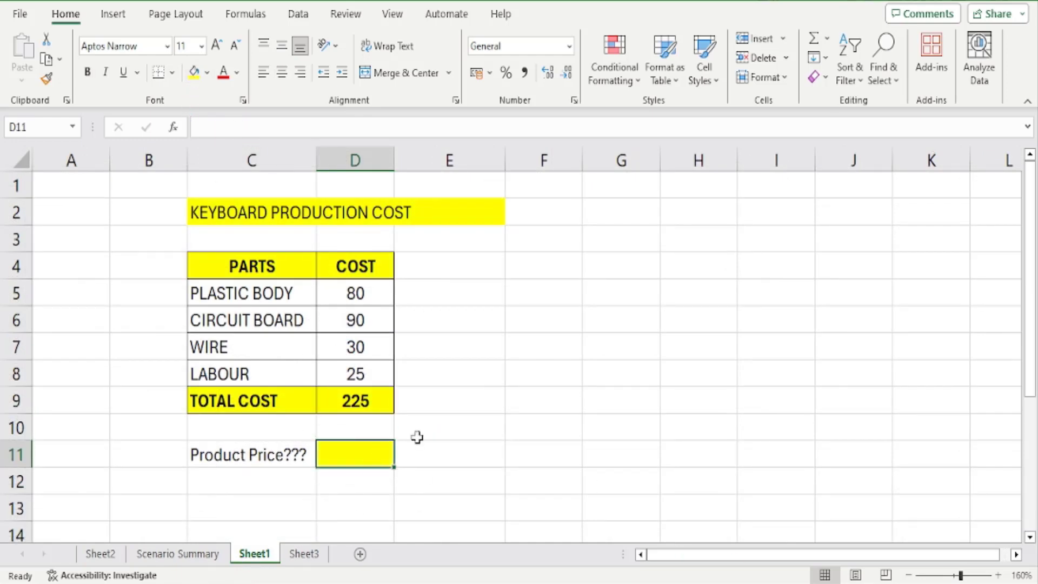
scroll(418, 447, "up", 2)
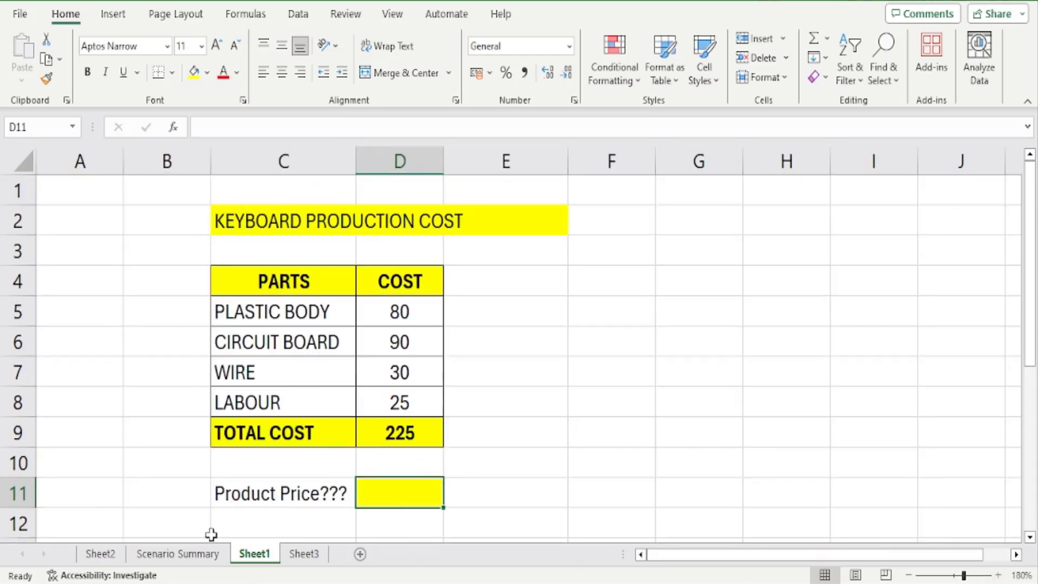
Review the Scenario Summary report alongside the keyboard cost table on Sheet1 and the profit/loss table on Sheet3
left_click(182, 562)
left_click(188, 561)
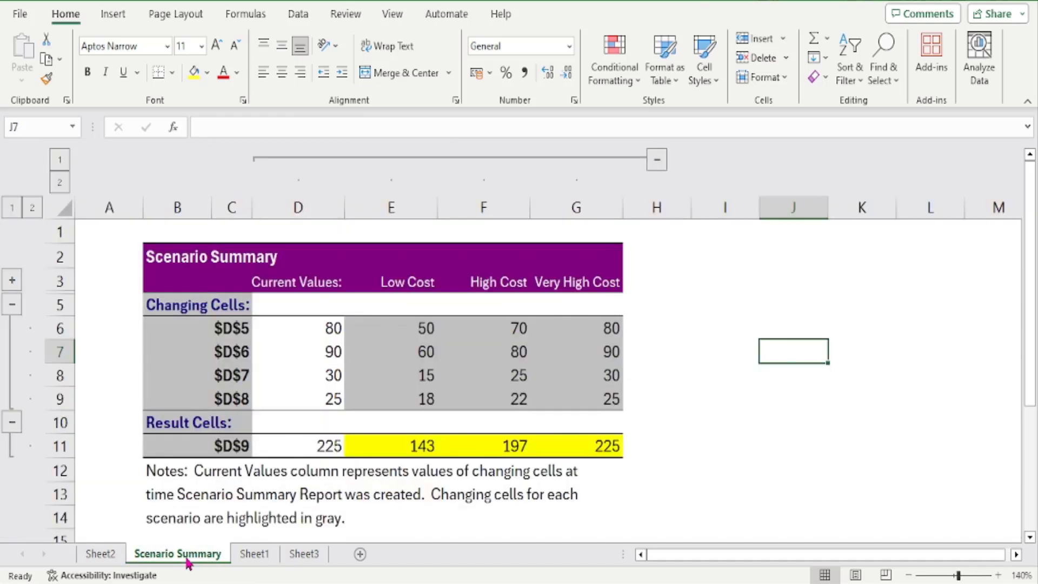
left_click(255, 557)
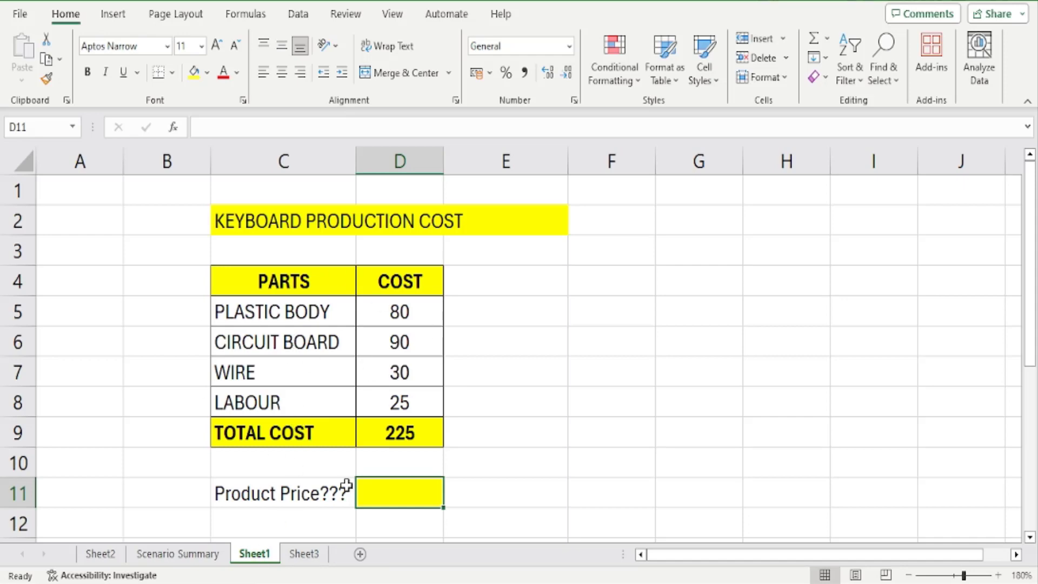
left_click(303, 555)
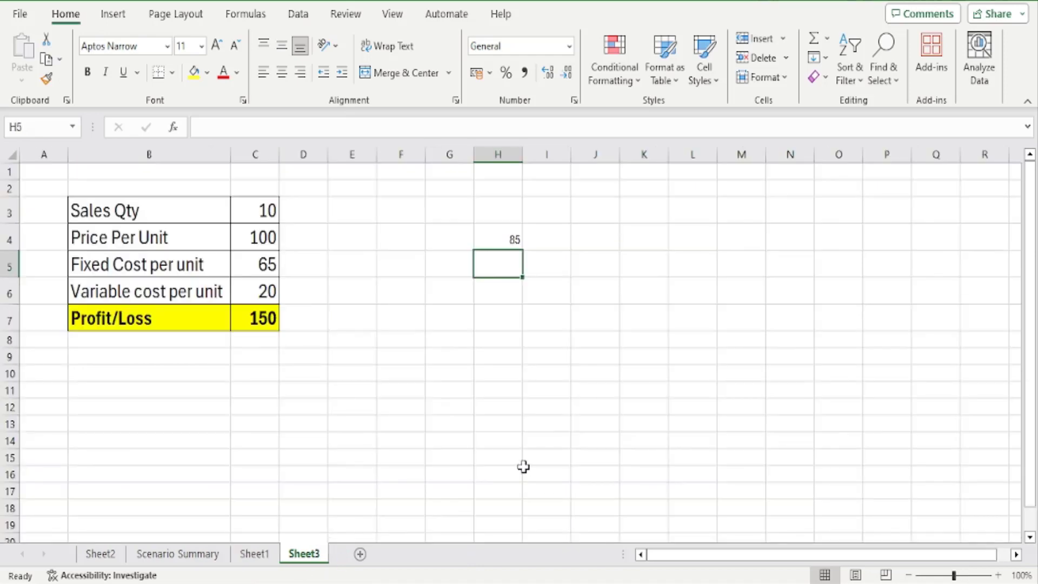
left_click(997, 575)
left_click(998, 576)
left_click(998, 576)
left_click(998, 575)
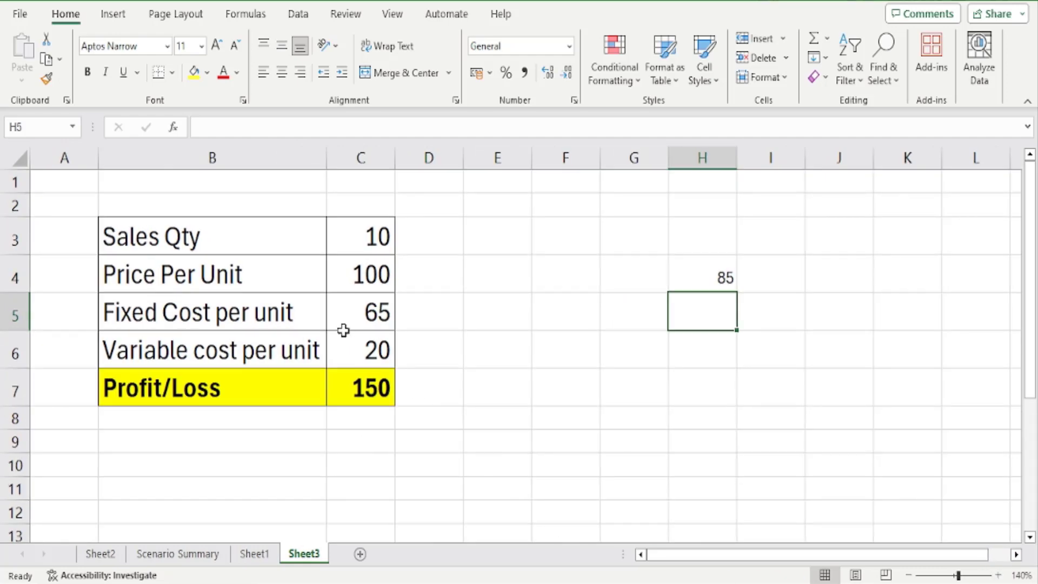
left_click(254, 554)
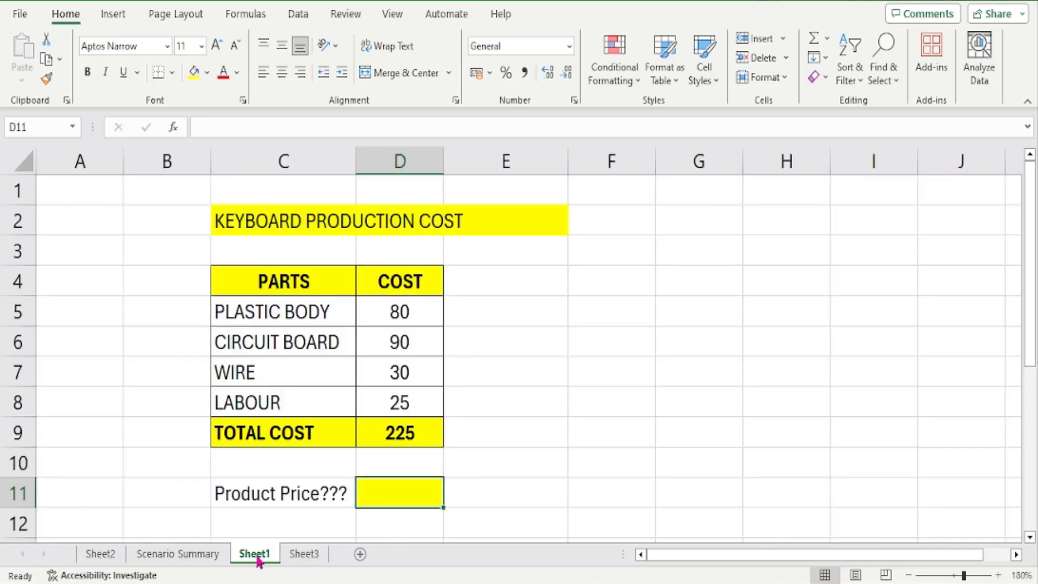
left_click(201, 557)
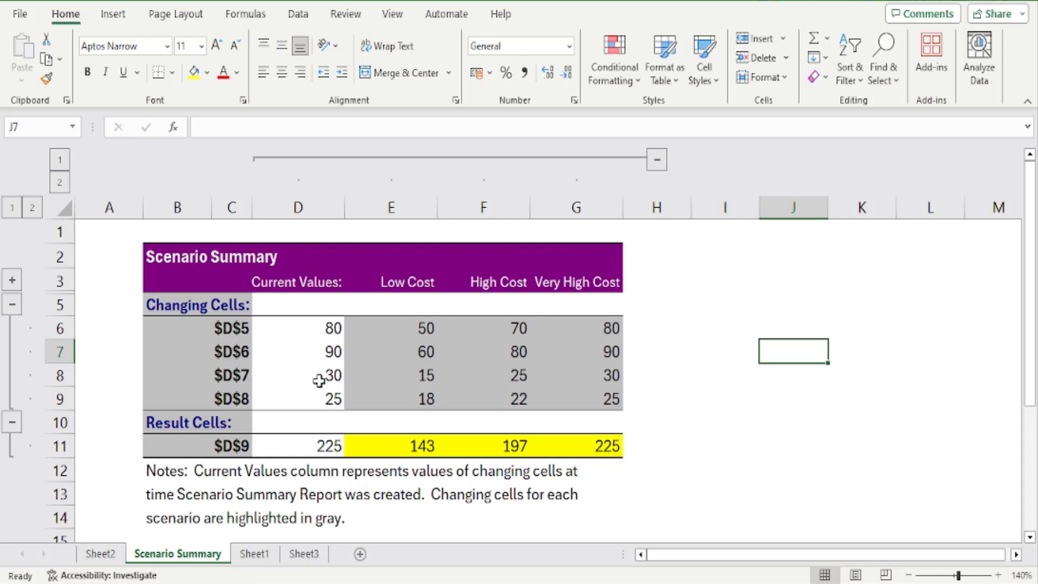
Examine the individual part cost cells D5 to D8 in the keyboard production cost table on Sheet1
left_click(255, 554)
left_click(398, 319)
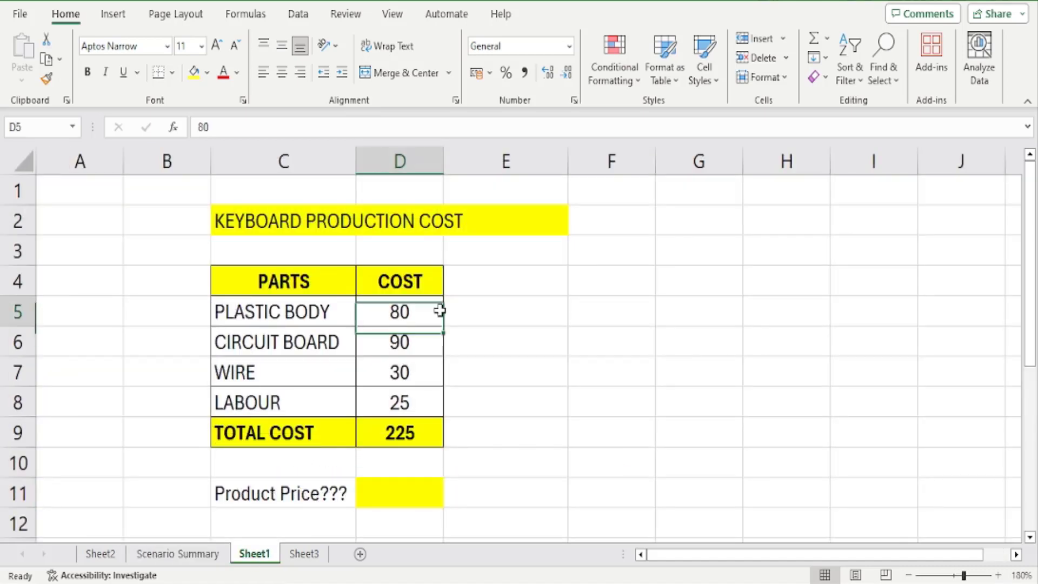
left_click(406, 342)
left_click(406, 371)
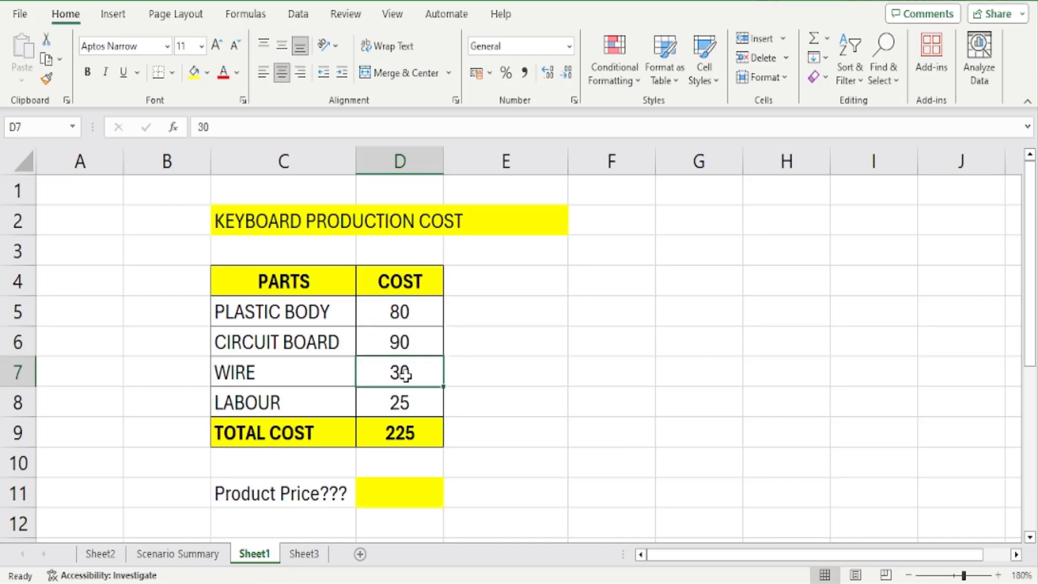
left_click(410, 401)
left_click(423, 306)
left_click(294, 311)
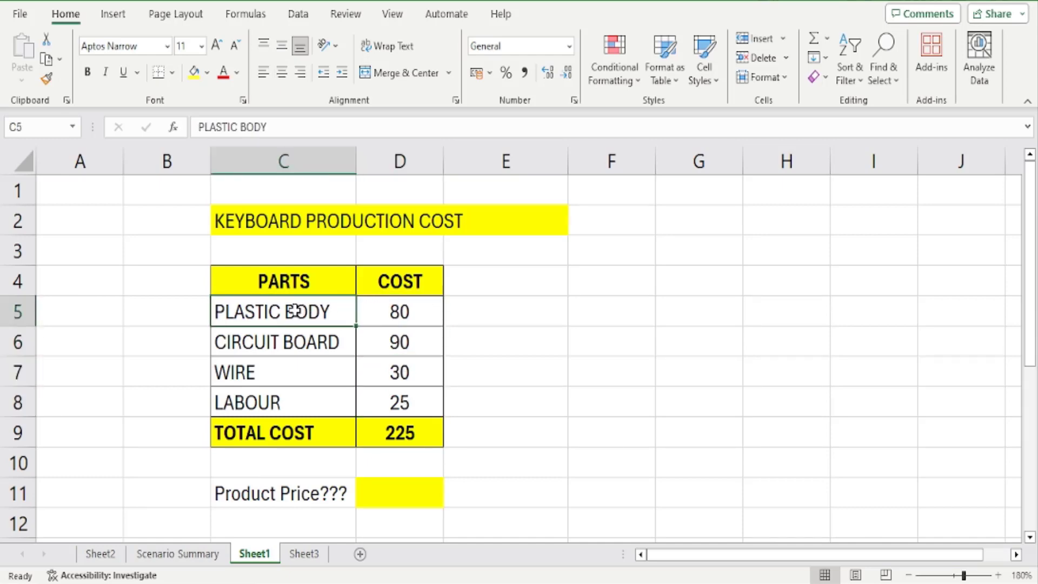
left_click(406, 313)
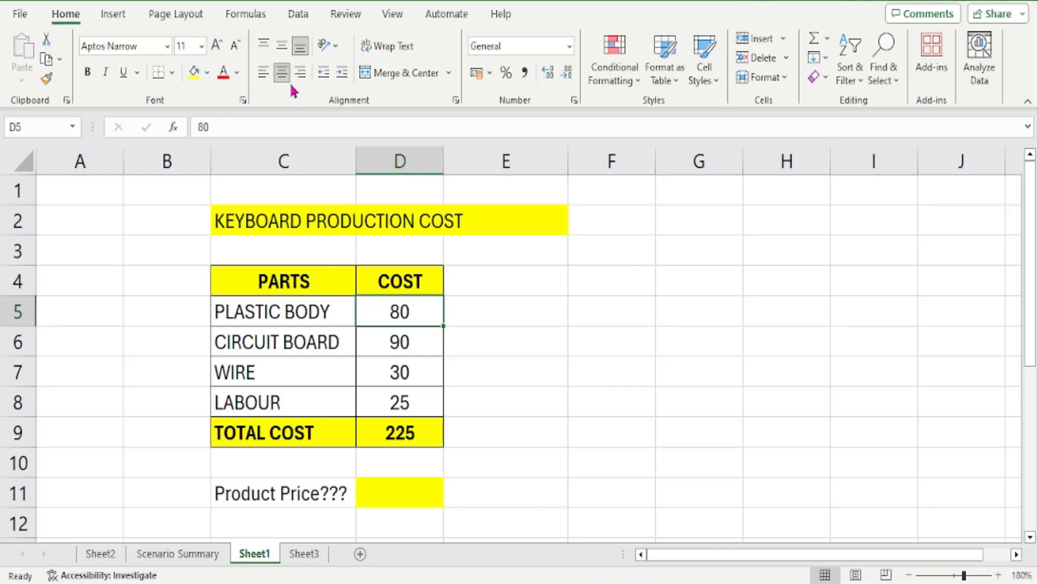
Name the plastic body cost cell D5 as Plastic_Body
left_click(396, 15)
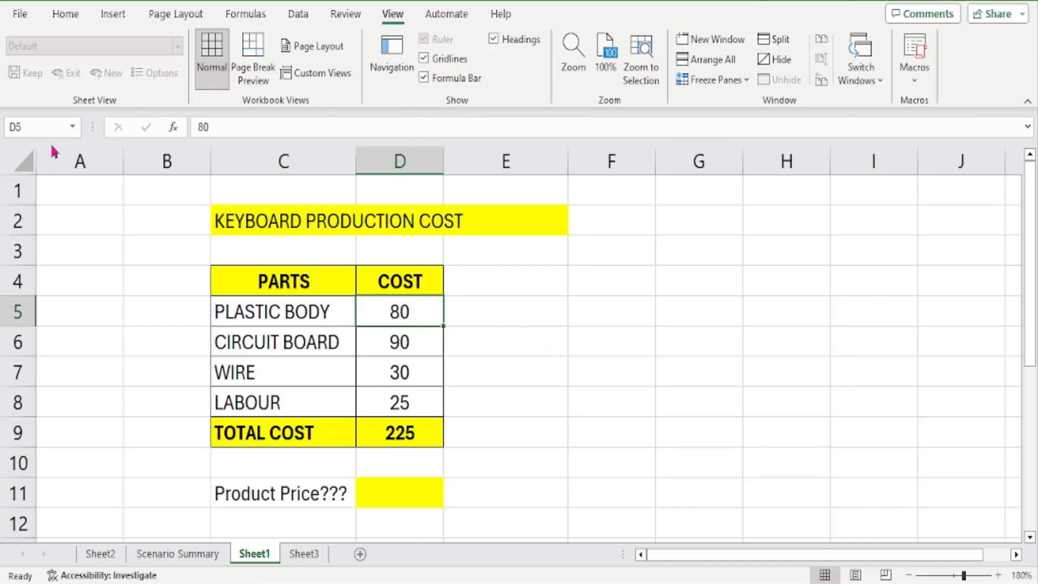
left_click(33, 131)
type("Plastic")
type("_Body")
key("Return")
Name the circuit board cost cell D6 as Circuit_Board
left_click(362, 349)
left_click(55, 134)
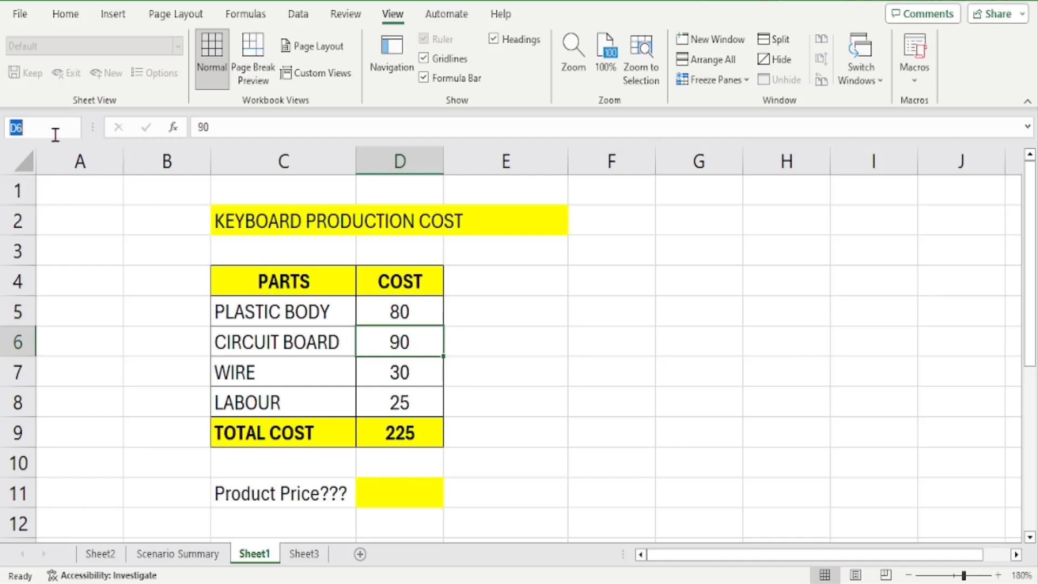
type("Circuit")
type("_B")
type("oard")
key("Return")
Name the wire cost cell D7 as Wire
left_click(377, 373)
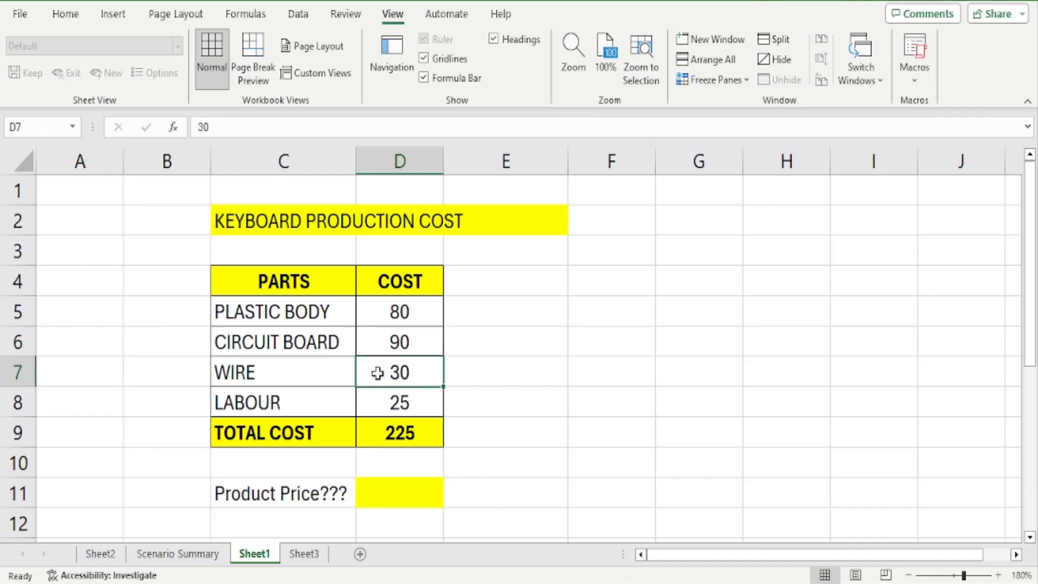
left_click(47, 133)
type("Wire")
left_click(384, 403)
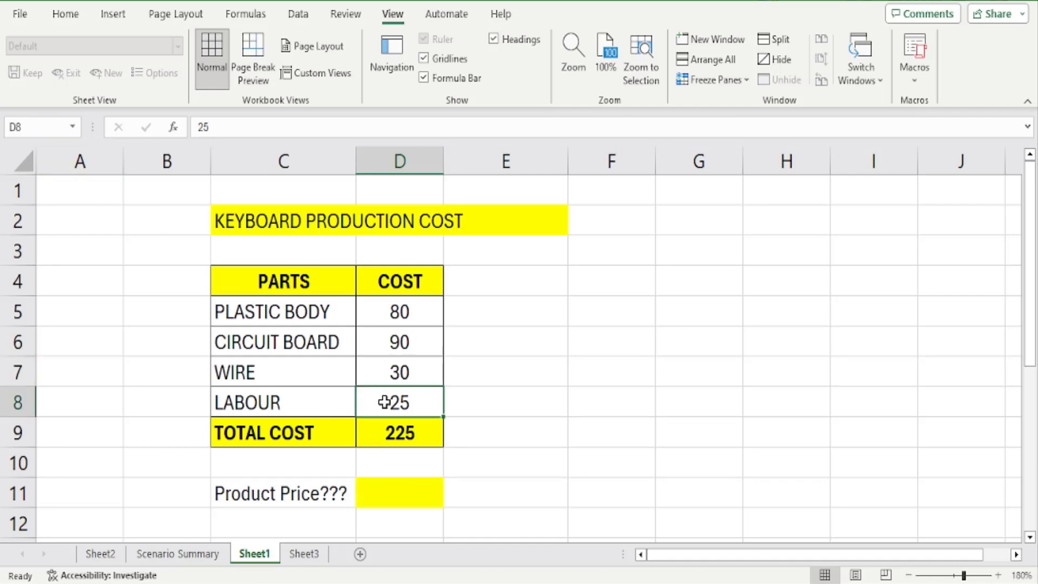
left_click(398, 374)
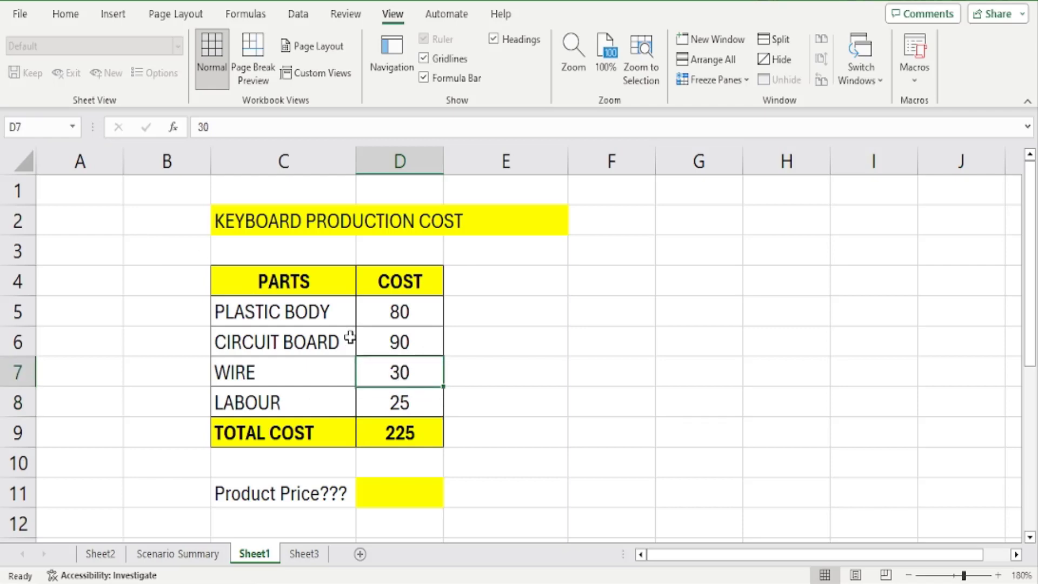
left_click(31, 127)
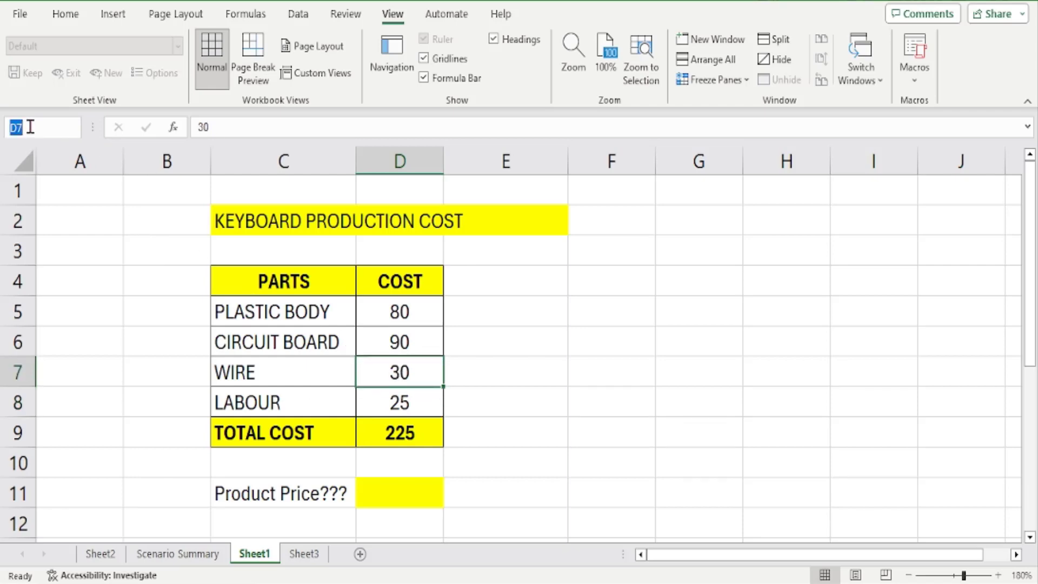
type("Wire")
Name the labour cost cell D8 as Labour
left_click(384, 403)
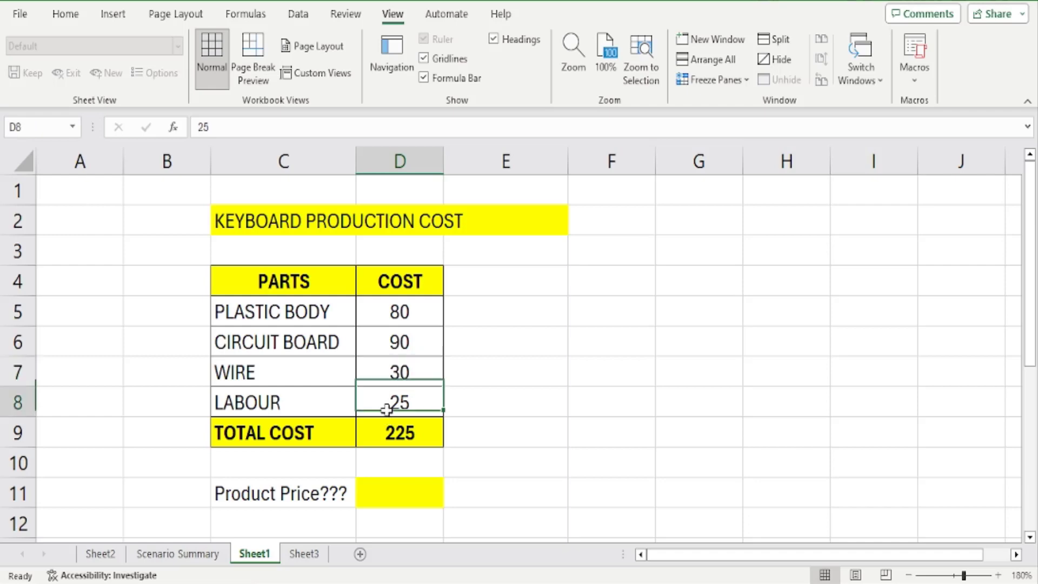
left_click(44, 127)
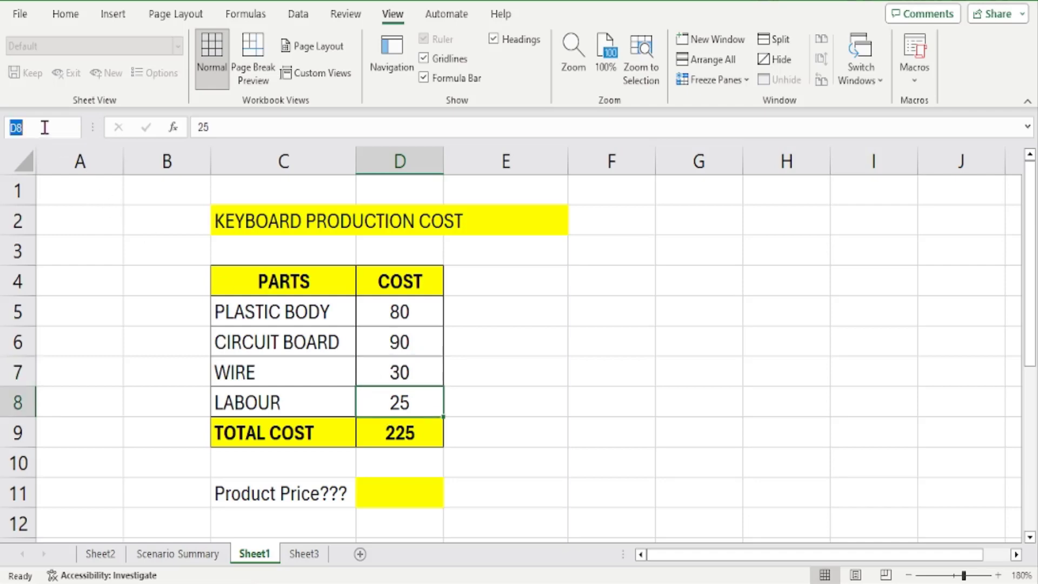
type("Labour")
key("Return")
Generate a new scenario summary report from the saved cost scenarios, with total cost cell D9 as the result cell
left_click(364, 433)
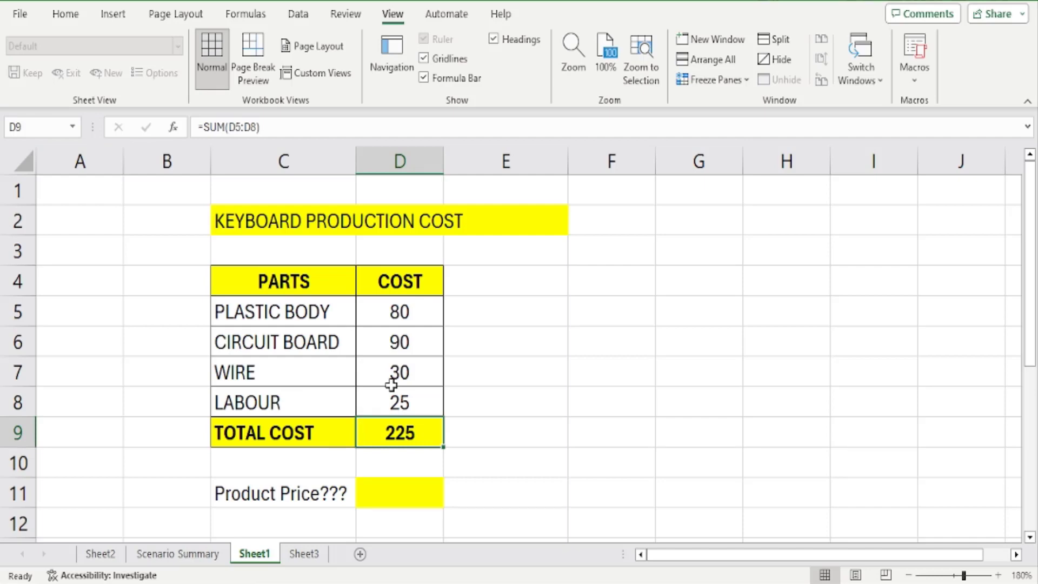
left_click(285, 16)
left_click(841, 78)
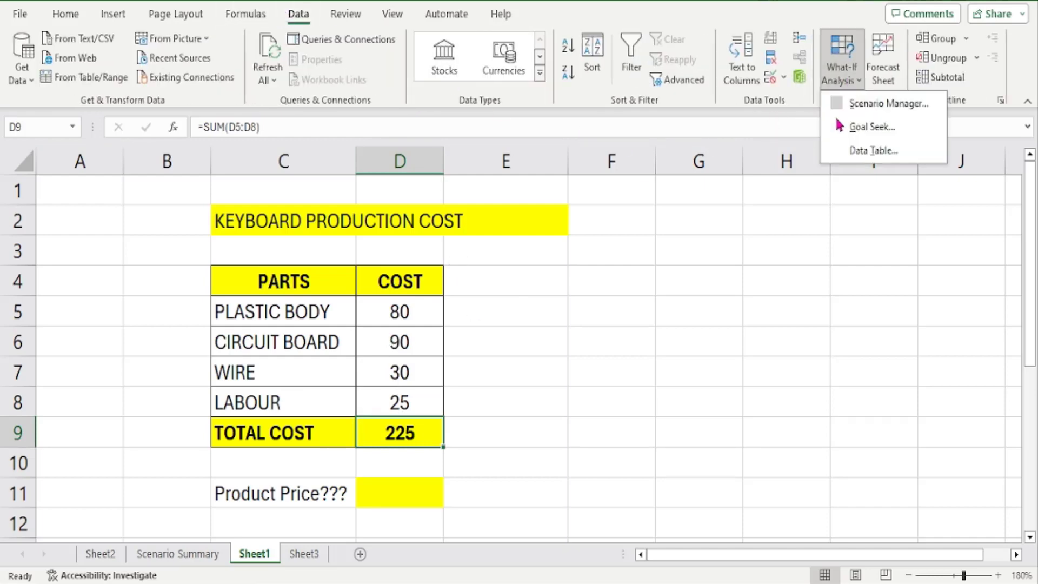
left_click(862, 104)
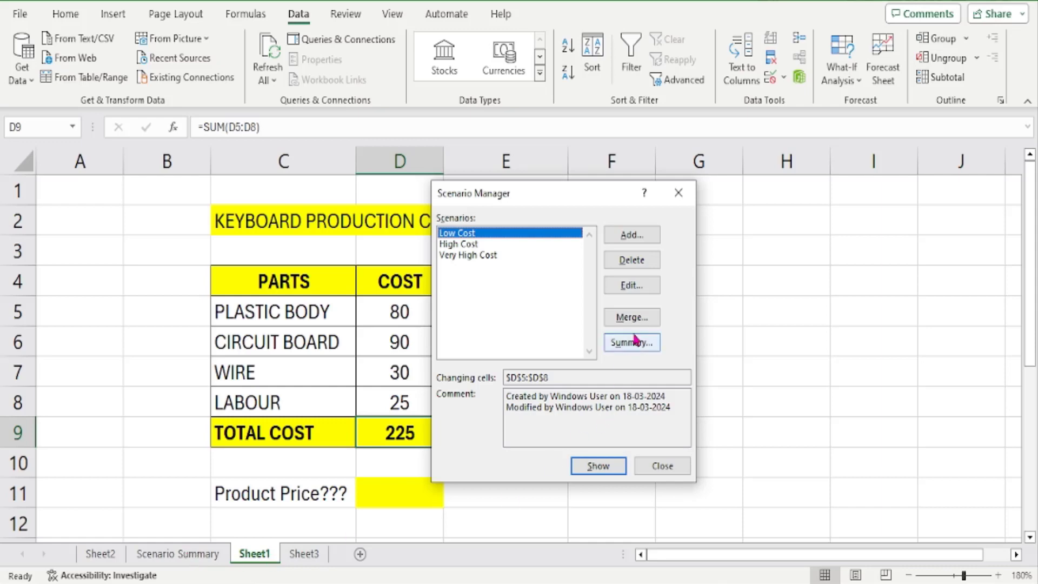
left_click(636, 344)
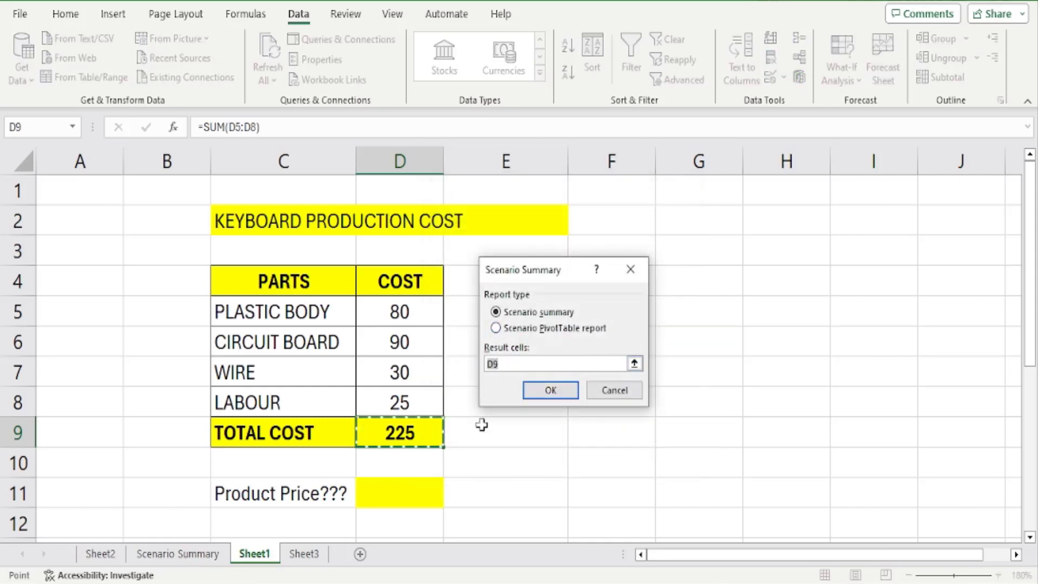
left_click(547, 392)
left_click(172, 281)
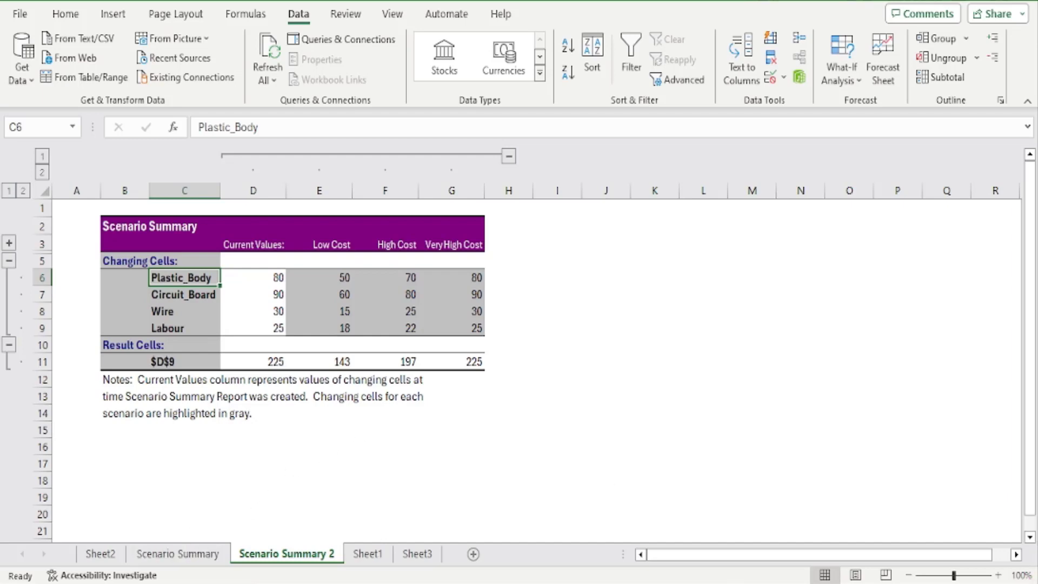
left_click(998, 575)
left_click(998, 575)
left_click(998, 574)
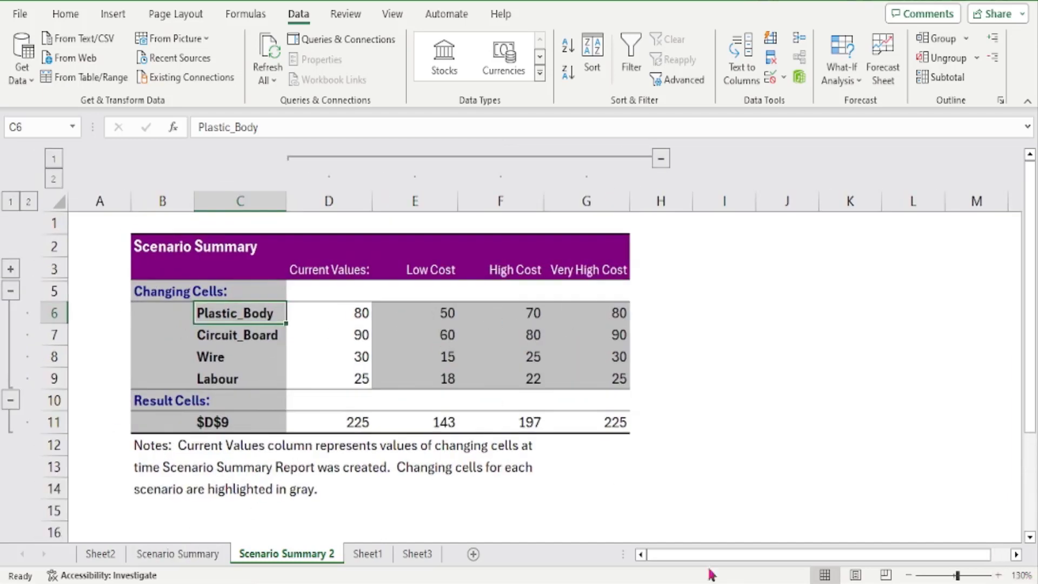
Compare the changing-cell labels in the Scenario Summary and Scenario Summary 2 reports
left_click(200, 552)
left_click_drag(209, 332, 213, 398)
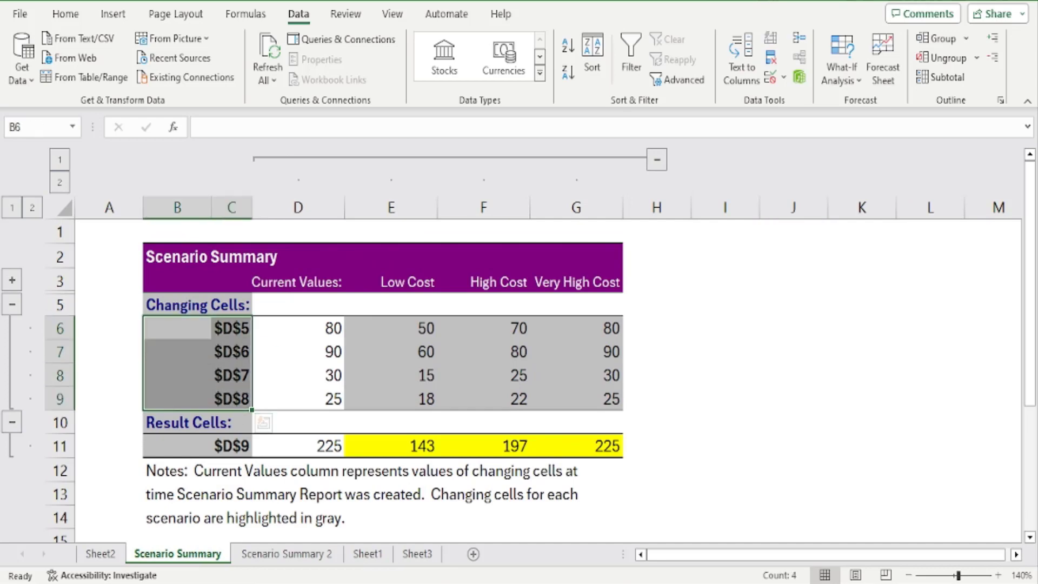
mouse_move(254, 565)
left_click(265, 557)
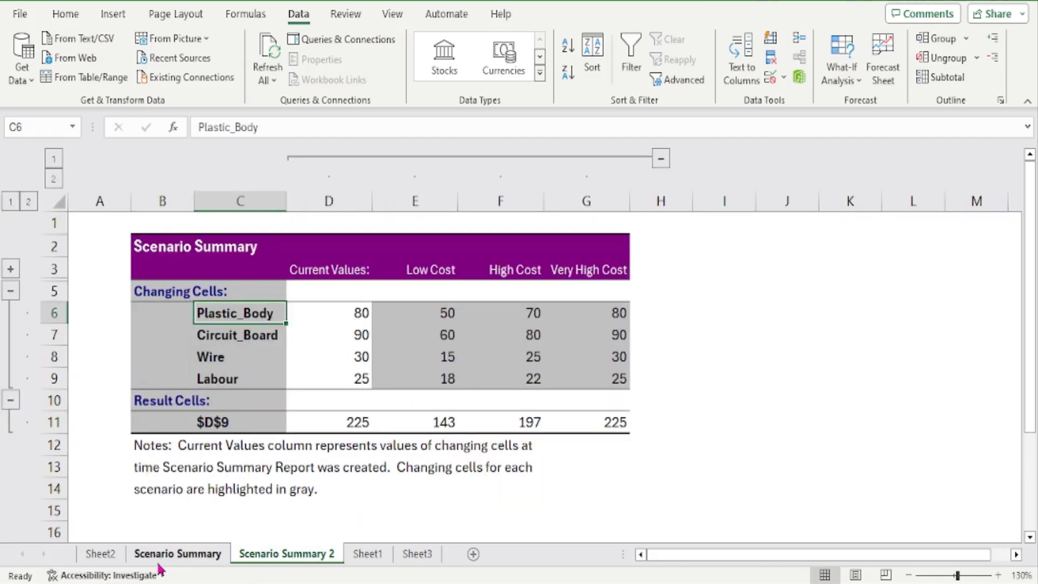
left_click(177, 553)
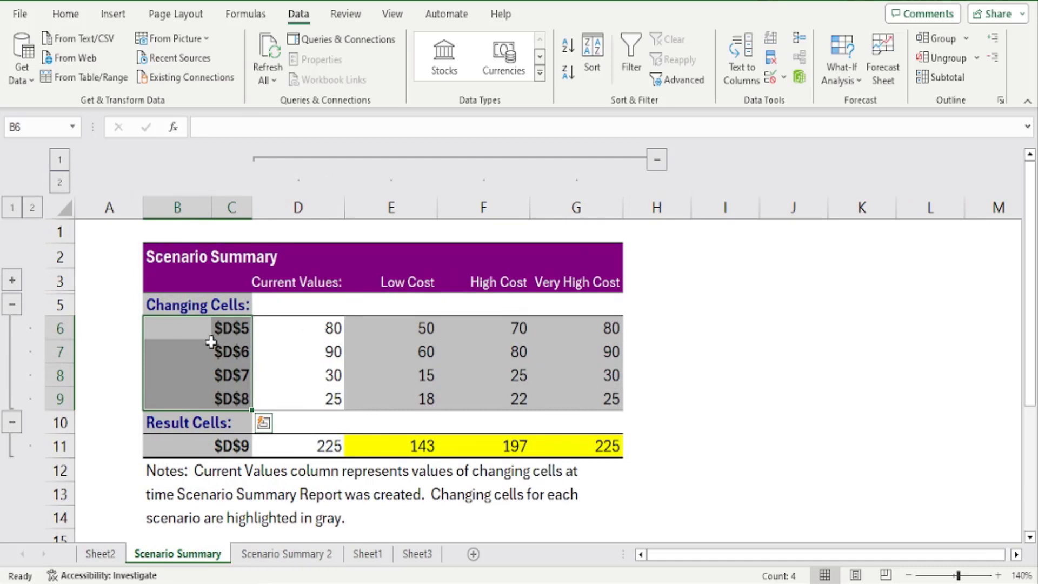
left_click(272, 552)
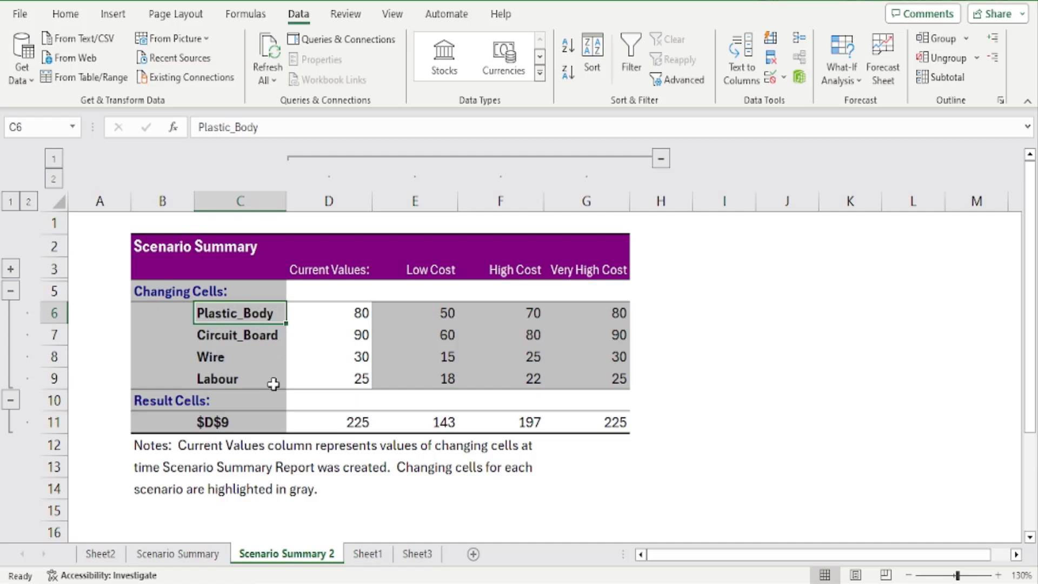
Examine the sales quantity, price, fixed cost, variable cost and profit/loss rows on Sheet3
left_click(419, 557)
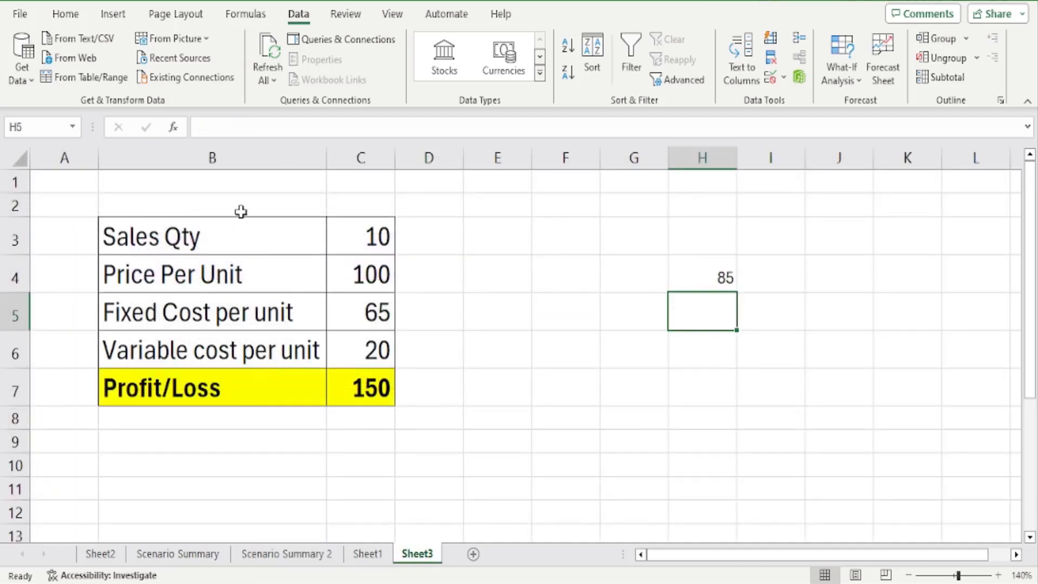
left_click(375, 233)
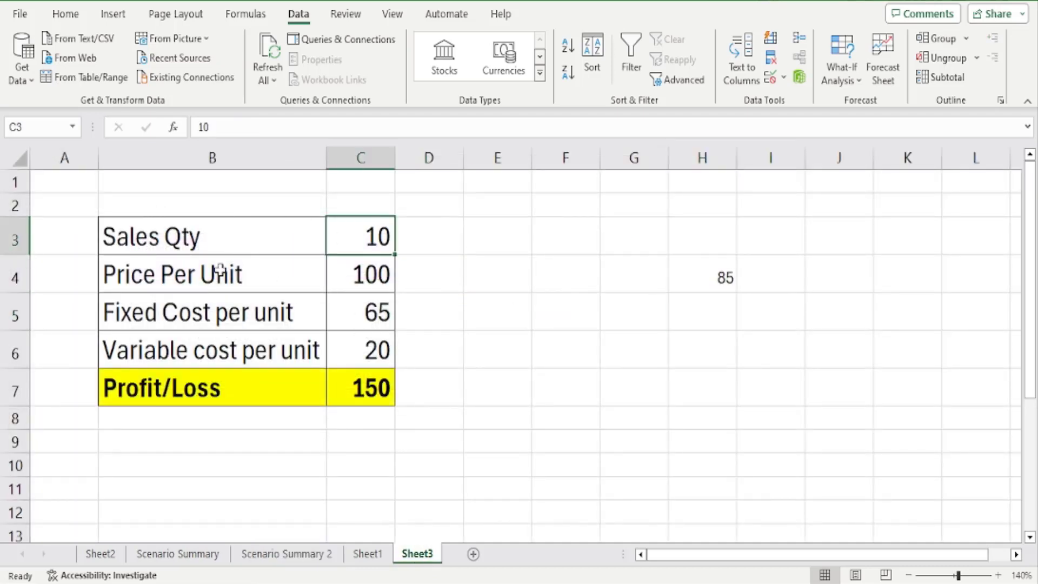
left_click(220, 270)
left_click(385, 269)
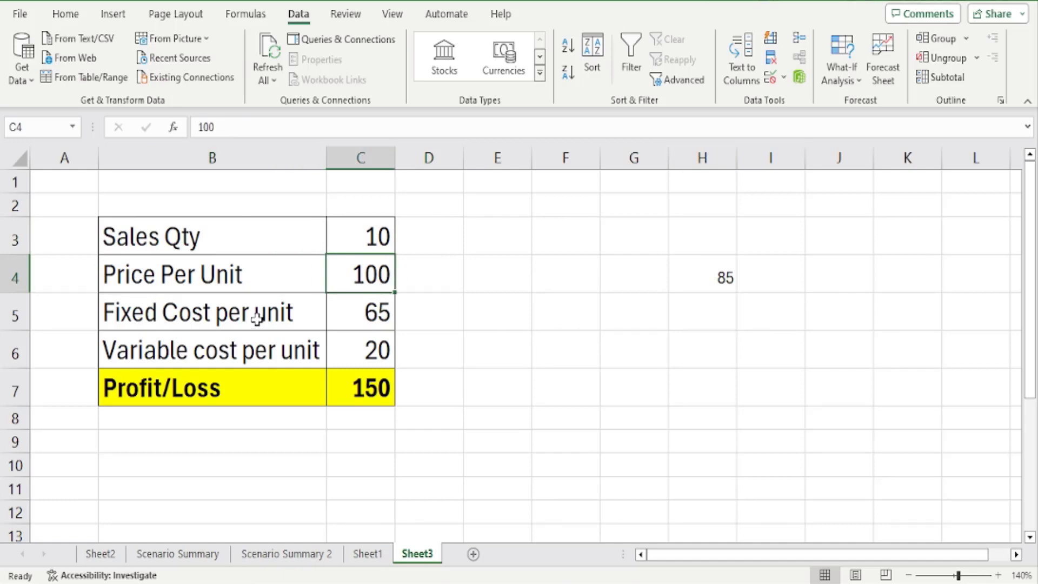
left_click(257, 320)
left_click(377, 305)
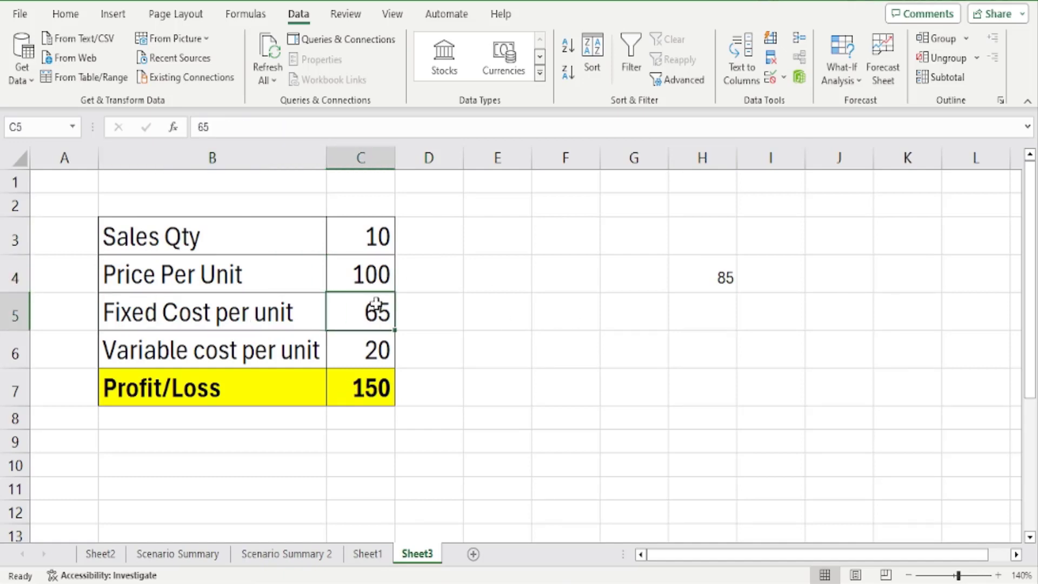
left_click(239, 352)
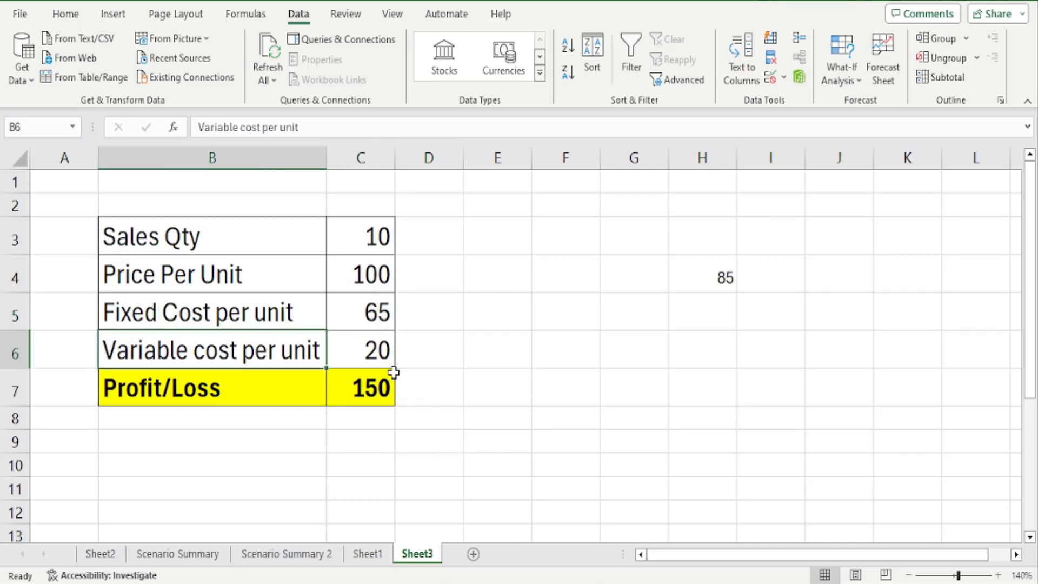
left_click(373, 350)
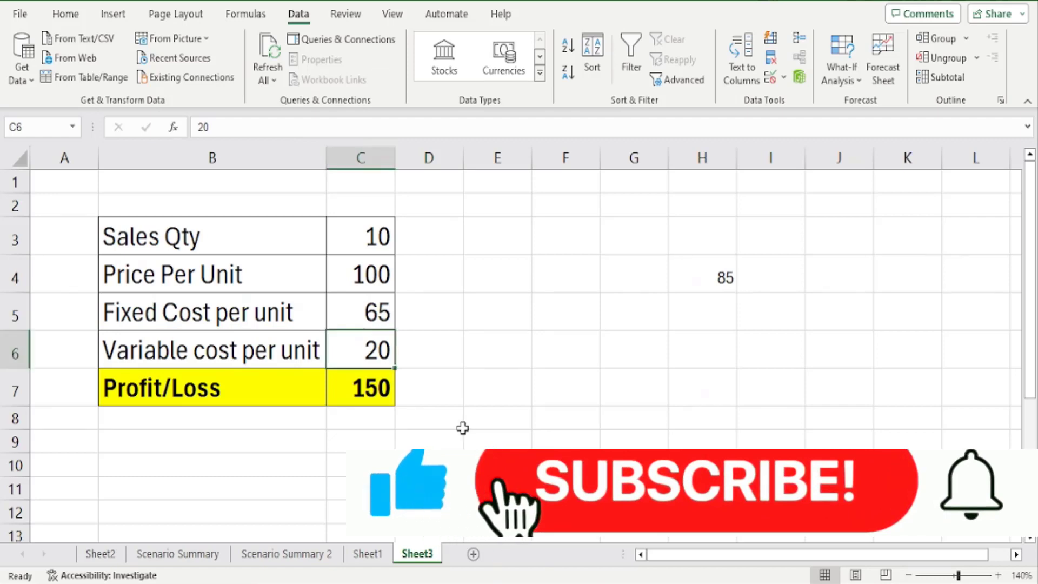
left_click(288, 383)
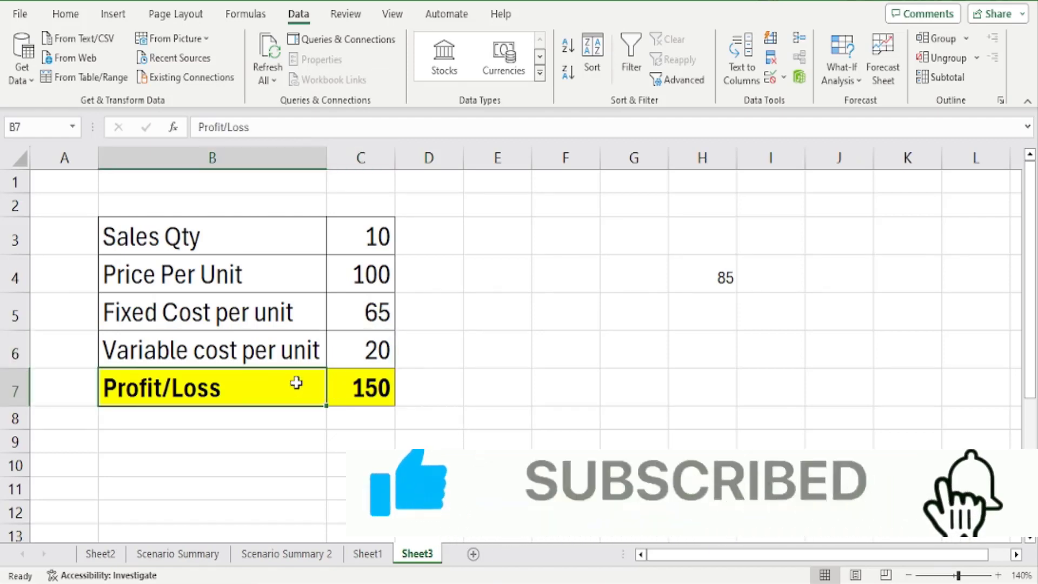
Examine how the profit/loss formula in C7 uses the quantity, price and unit costs in C3:C6
left_click(347, 228)
left_click_drag(347, 227, 366, 346)
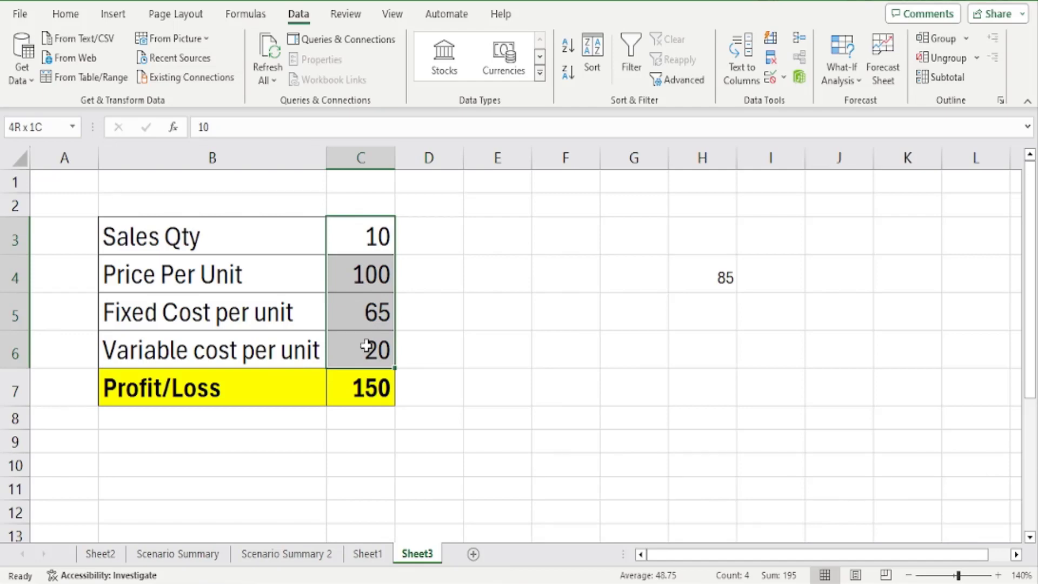
left_click_drag(367, 346, 367, 347)
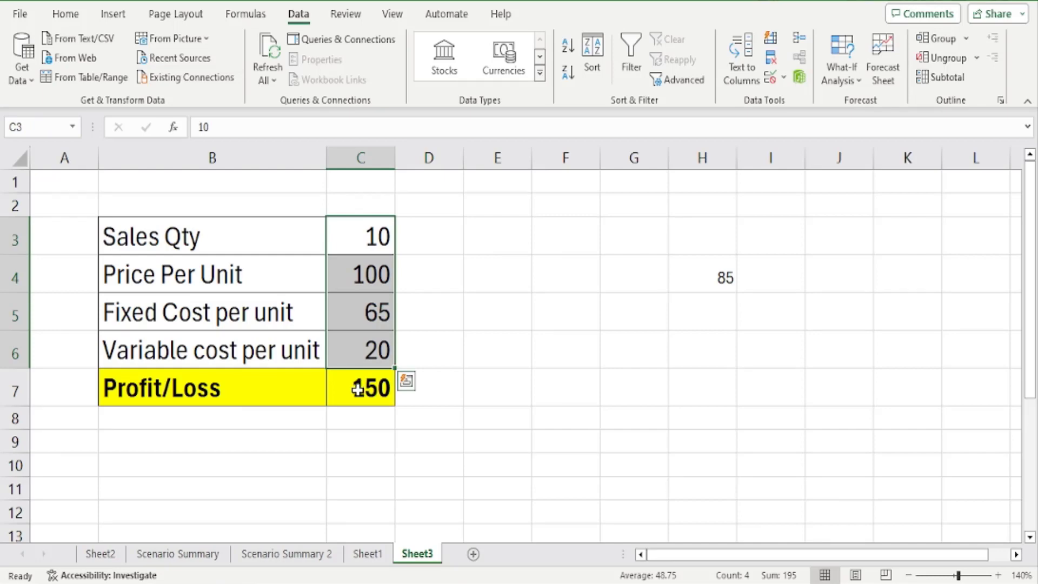
left_click(358, 389)
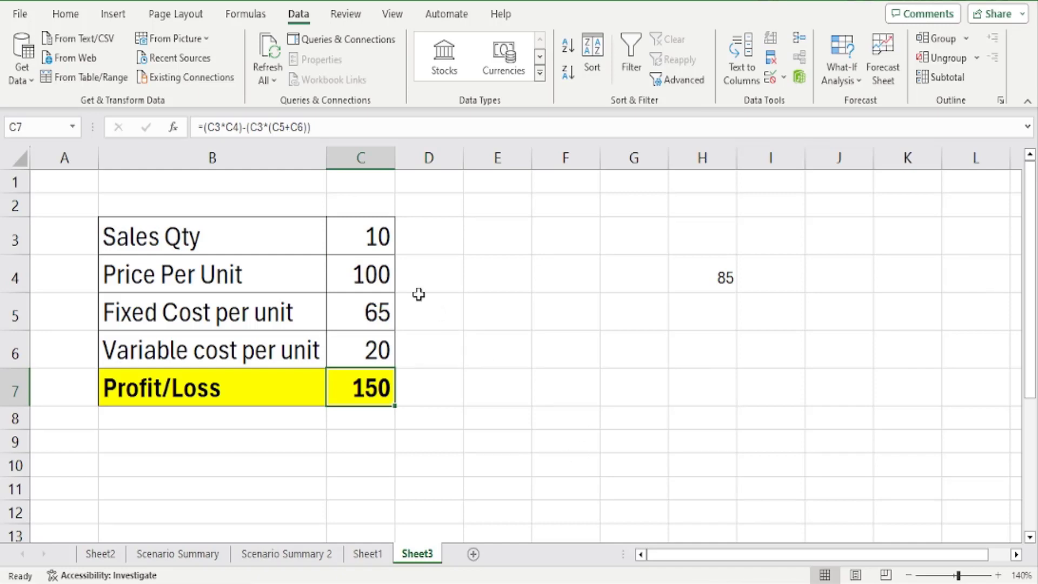
left_click(378, 237)
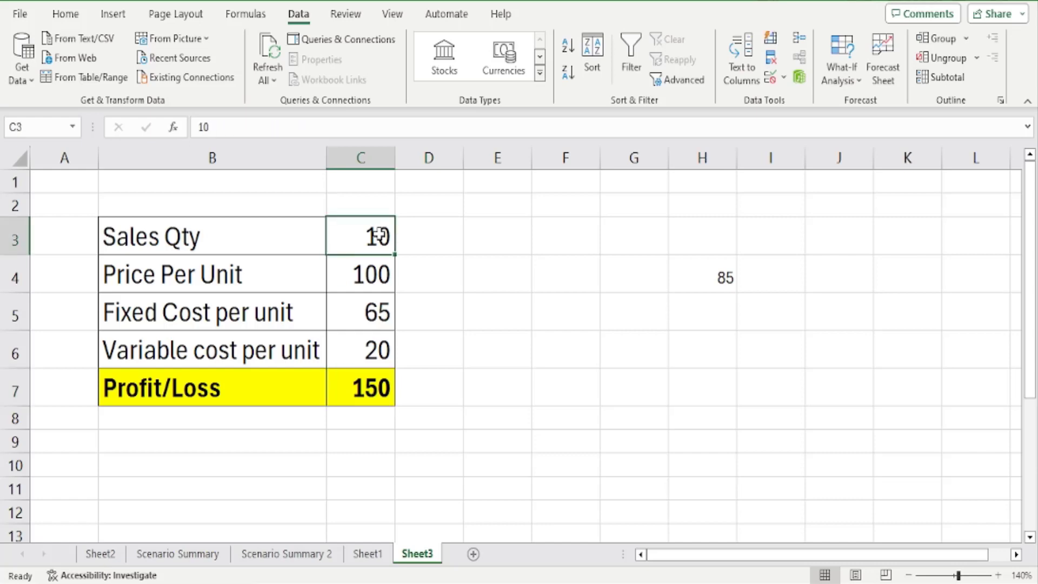
left_click(372, 395)
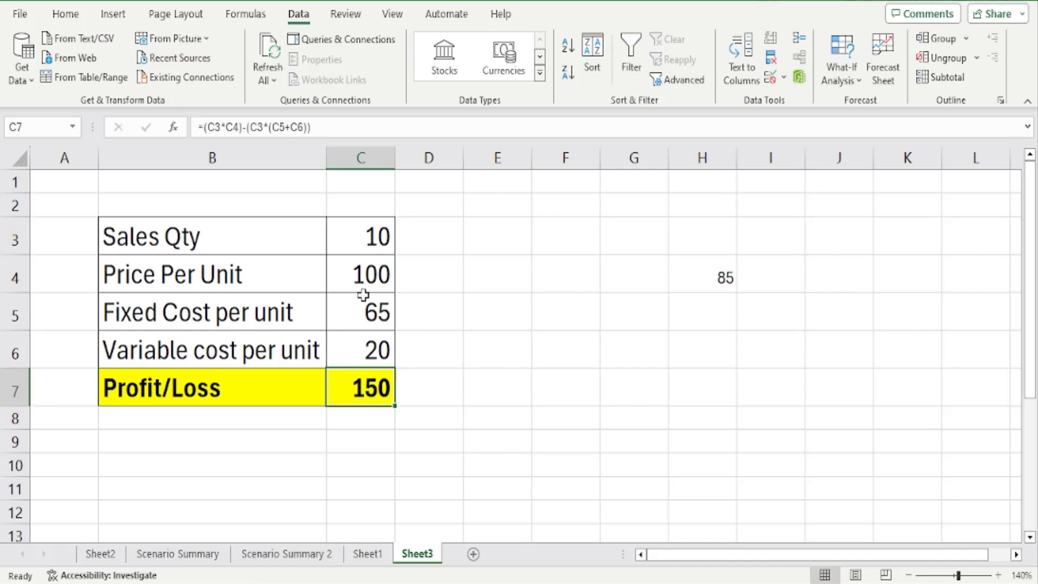
left_click(347, 280)
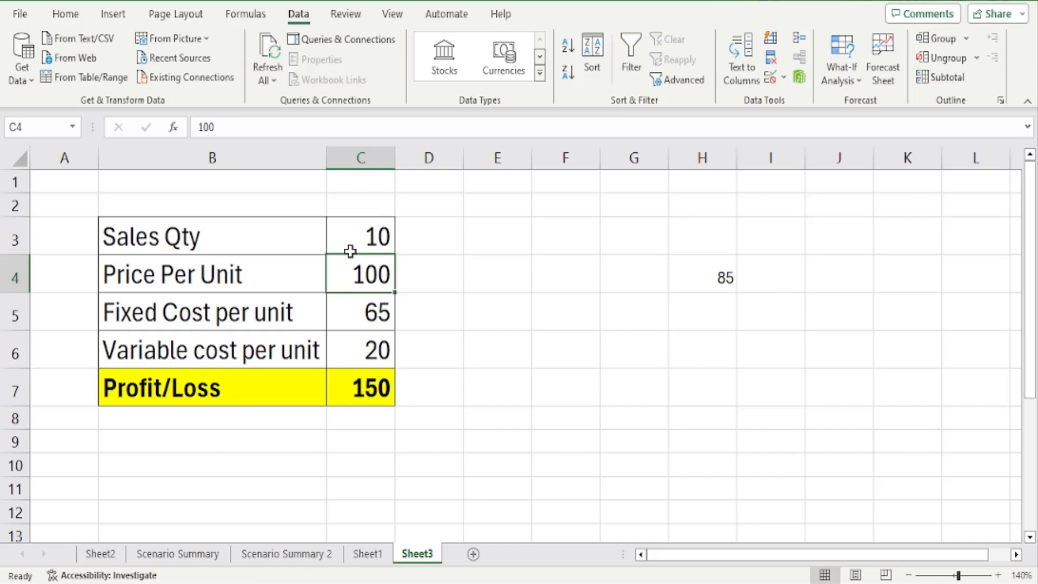
left_click(362, 388)
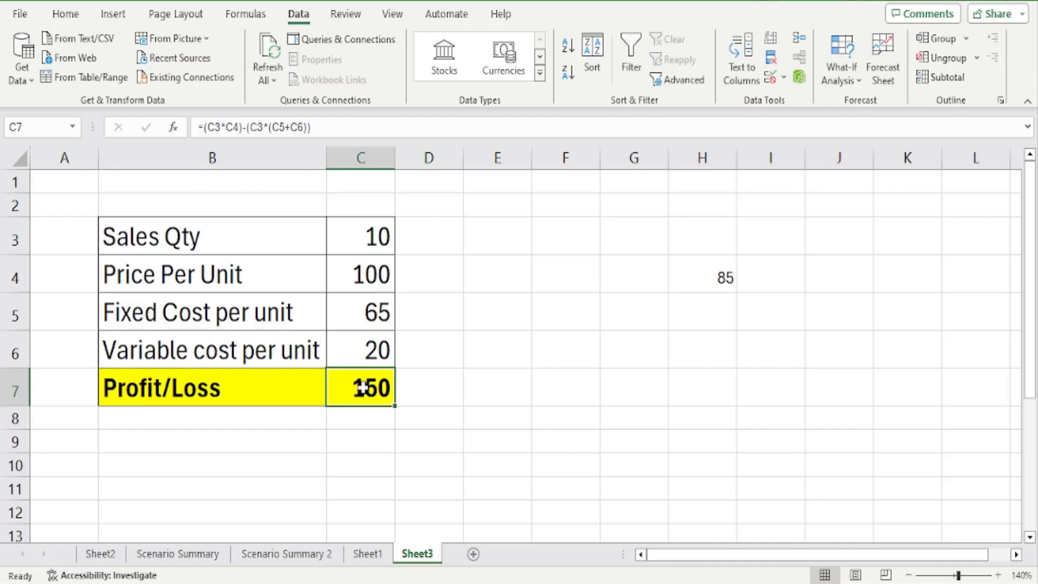
left_click(355, 236)
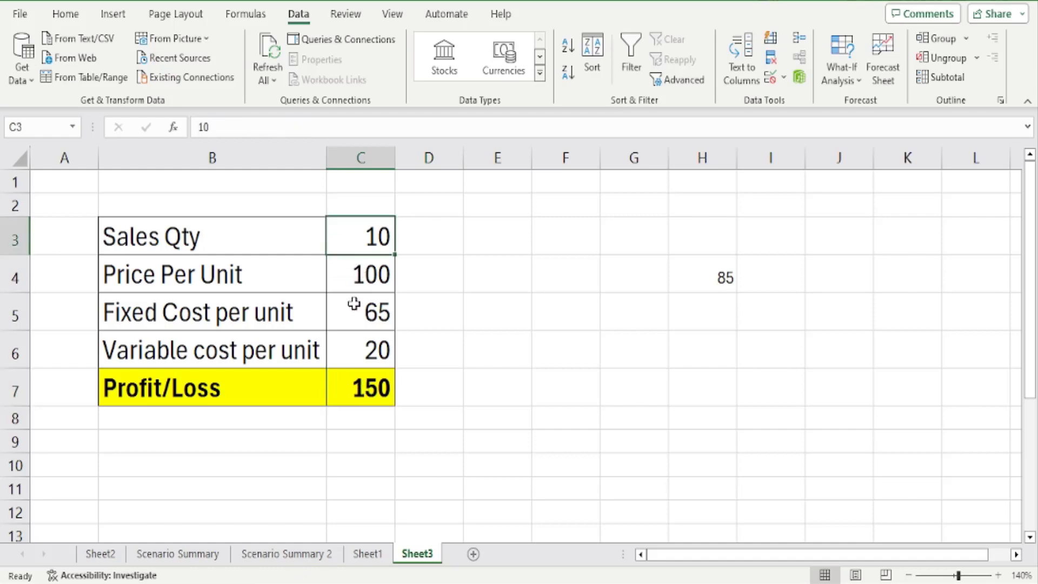
left_click_drag(358, 312, 364, 361)
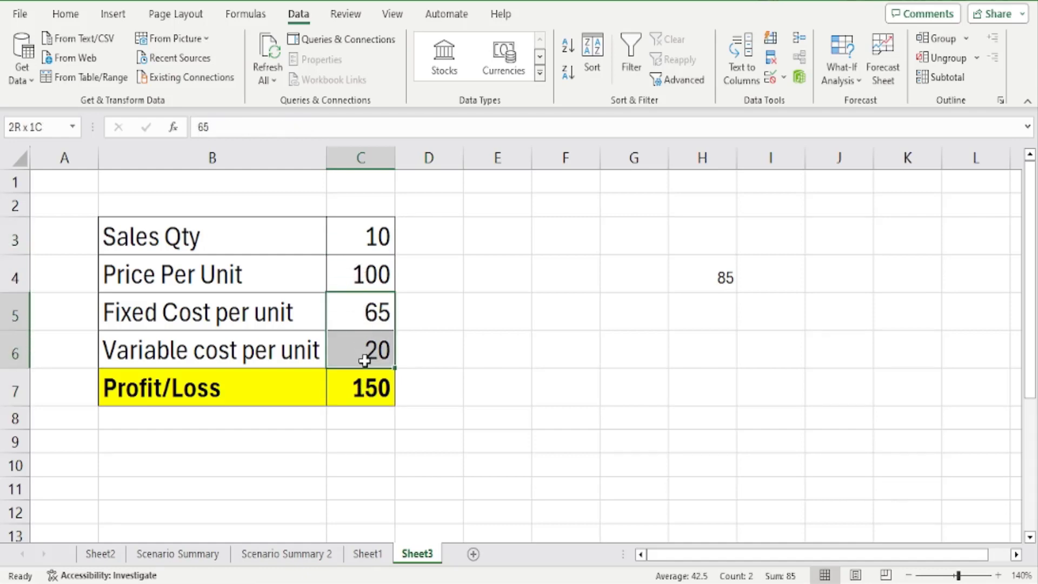
left_click(358, 389)
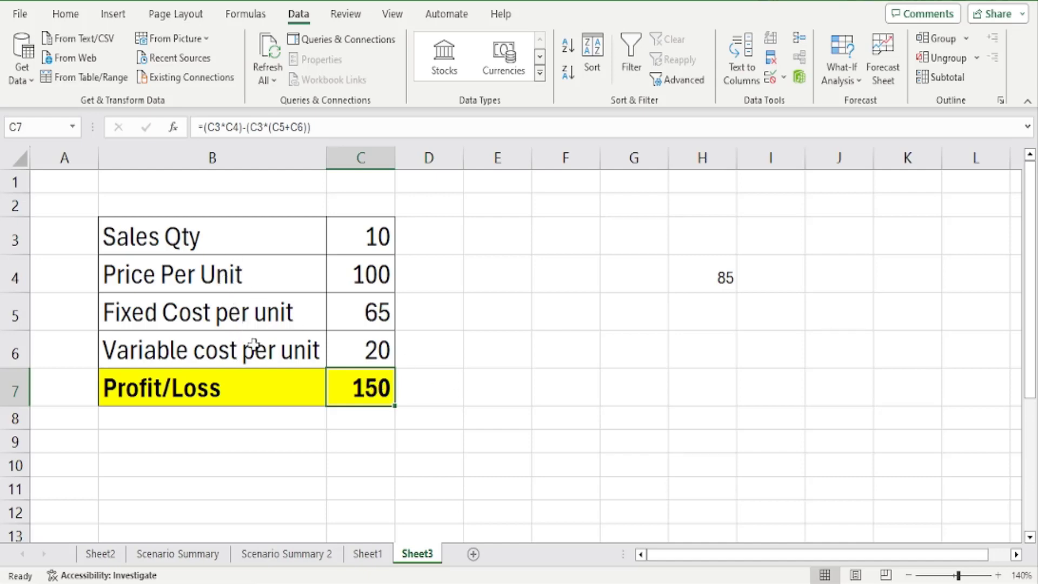
Review the price per unit, fixed cost and variable cost entries on Sheet3, checking against the Sheet1 cost table
left_click(243, 277)
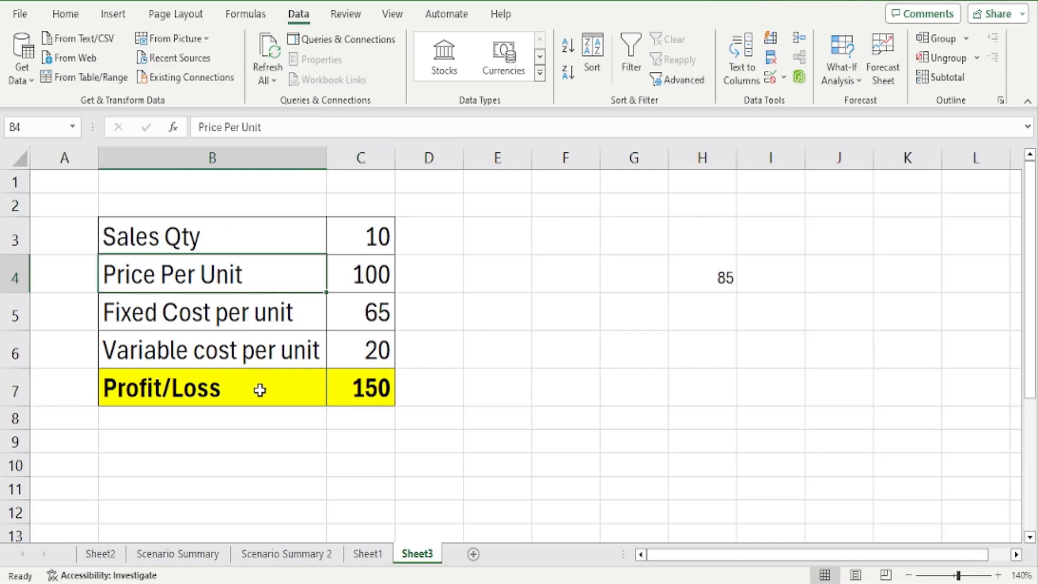
left_click(367, 554)
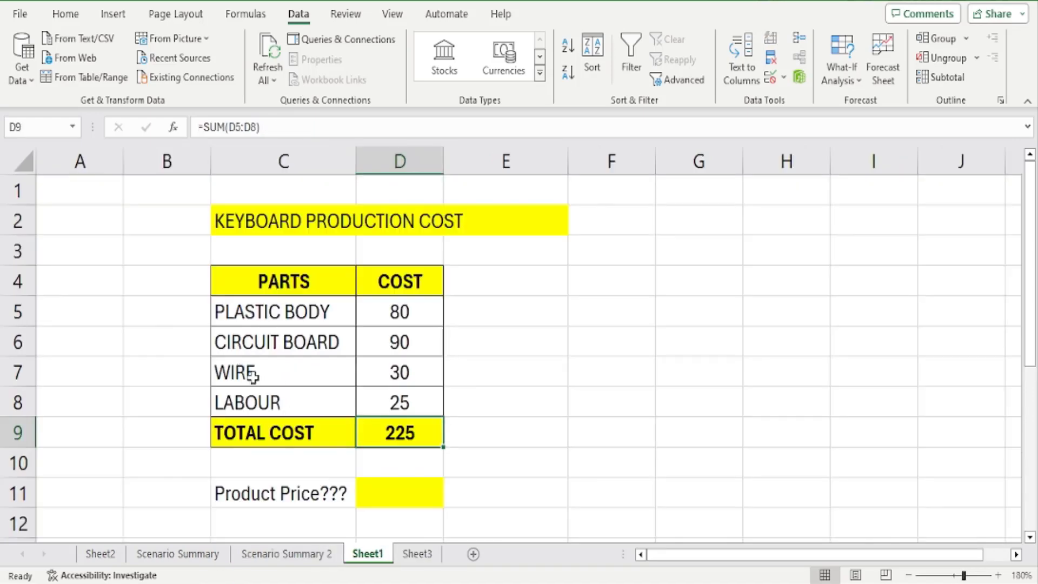
left_click(423, 561)
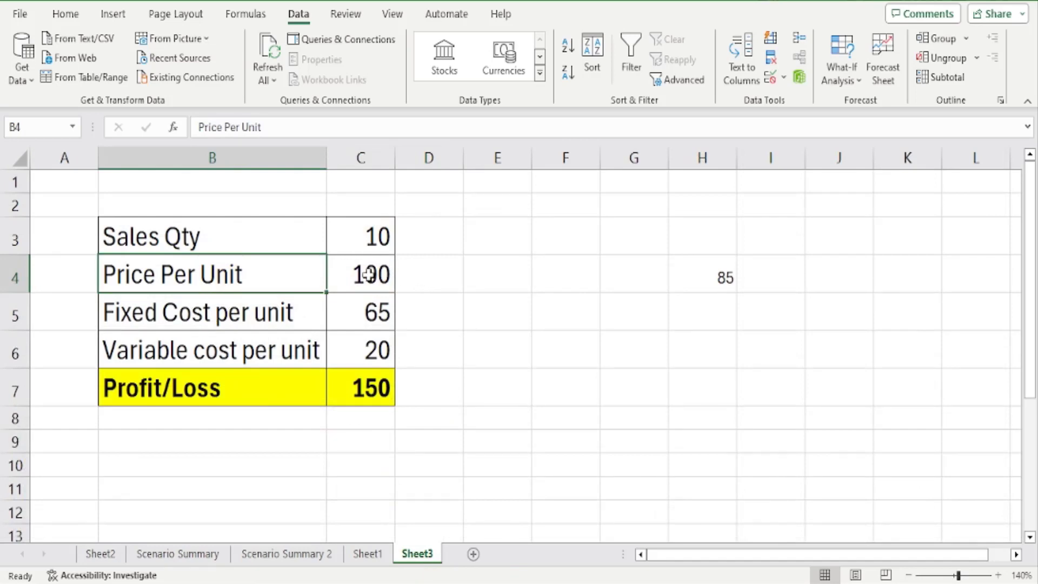
left_click(231, 319)
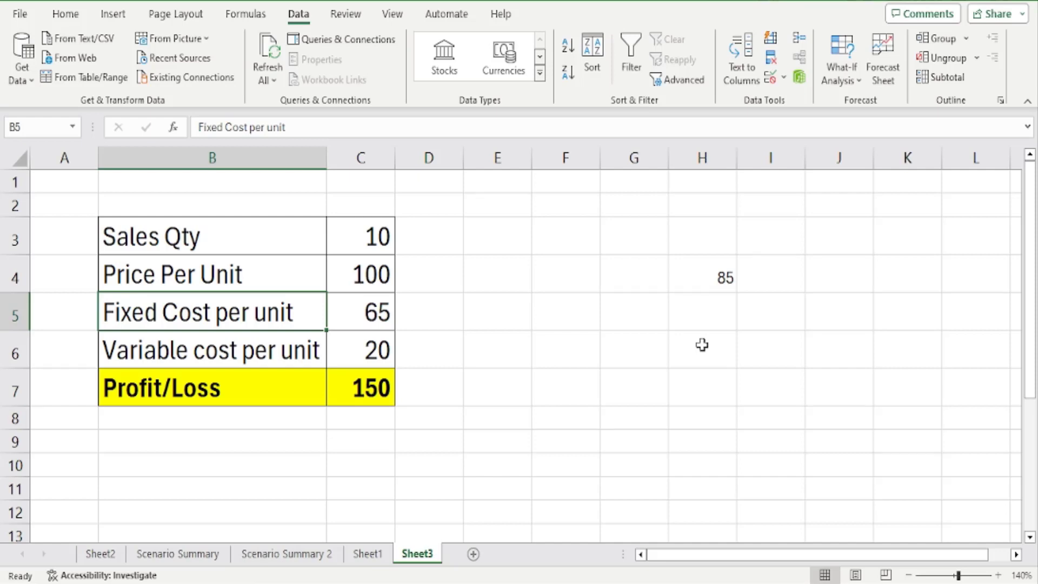
left_click(203, 357)
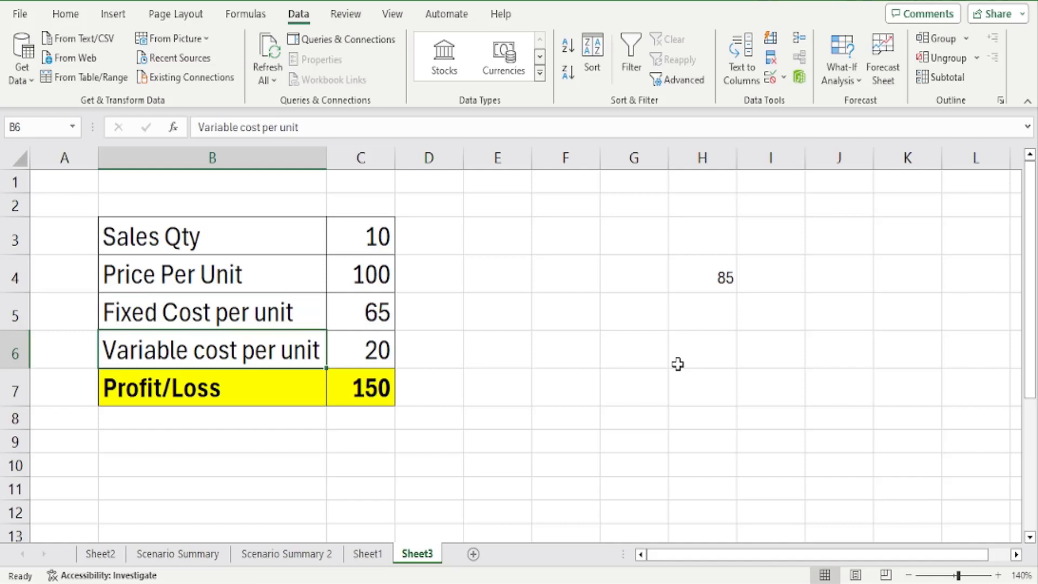
left_click(377, 346)
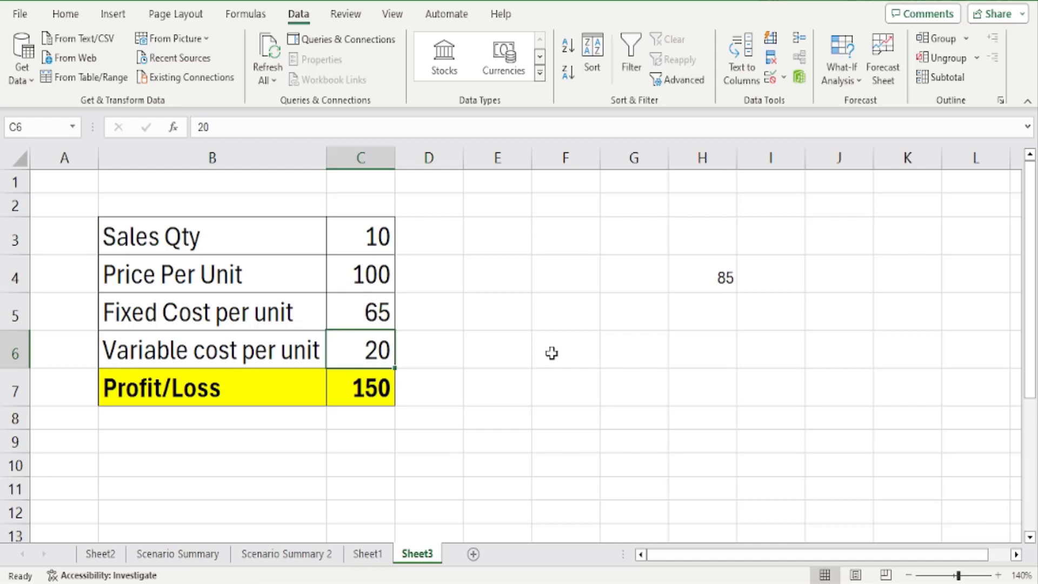
left_click(362, 313)
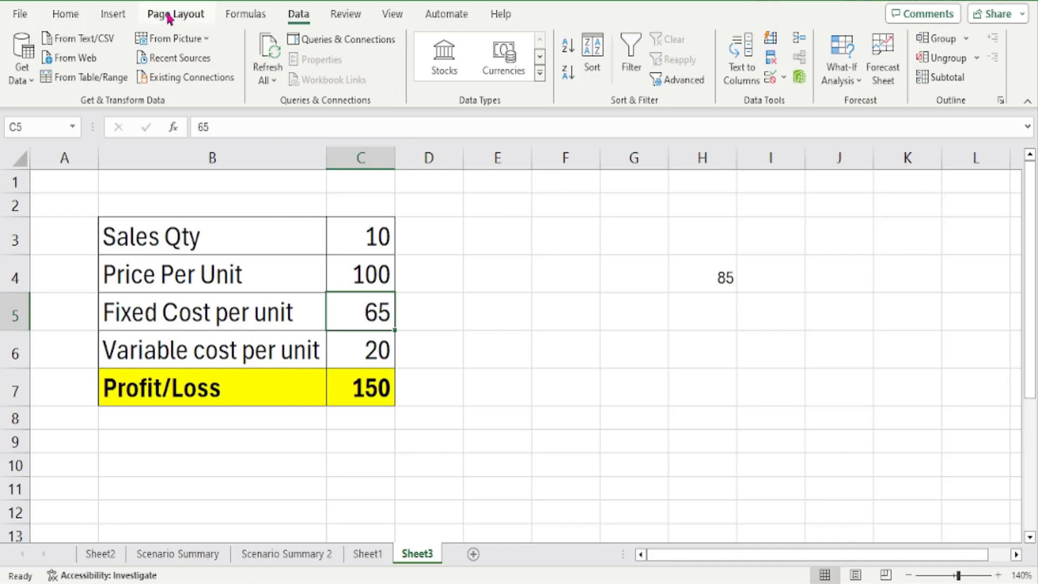
Add a What-If scenario named S1 on Sheet3 with C3:C6 as the changing cells
left_click(843, 79)
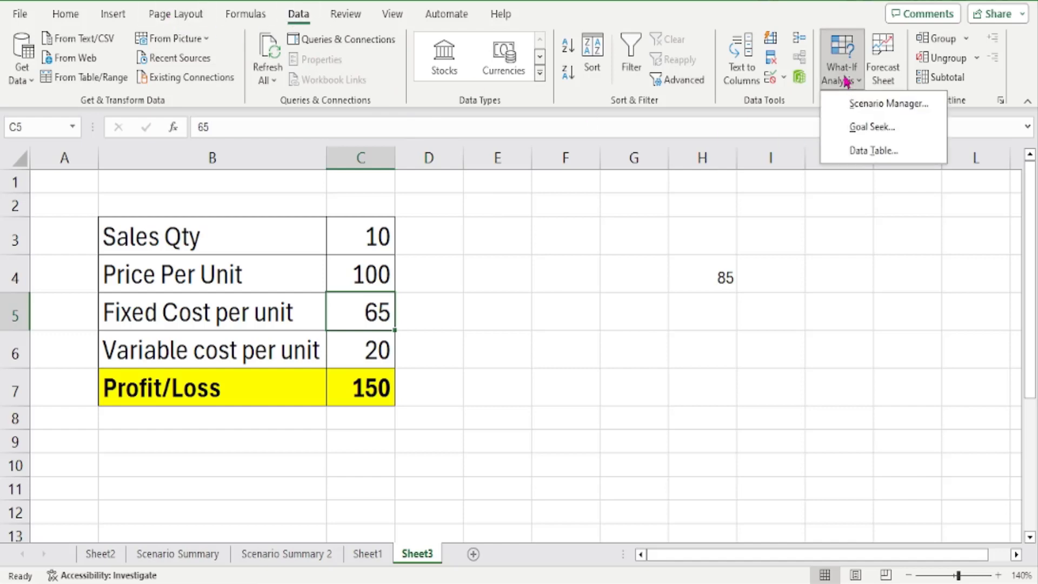
left_click(856, 122)
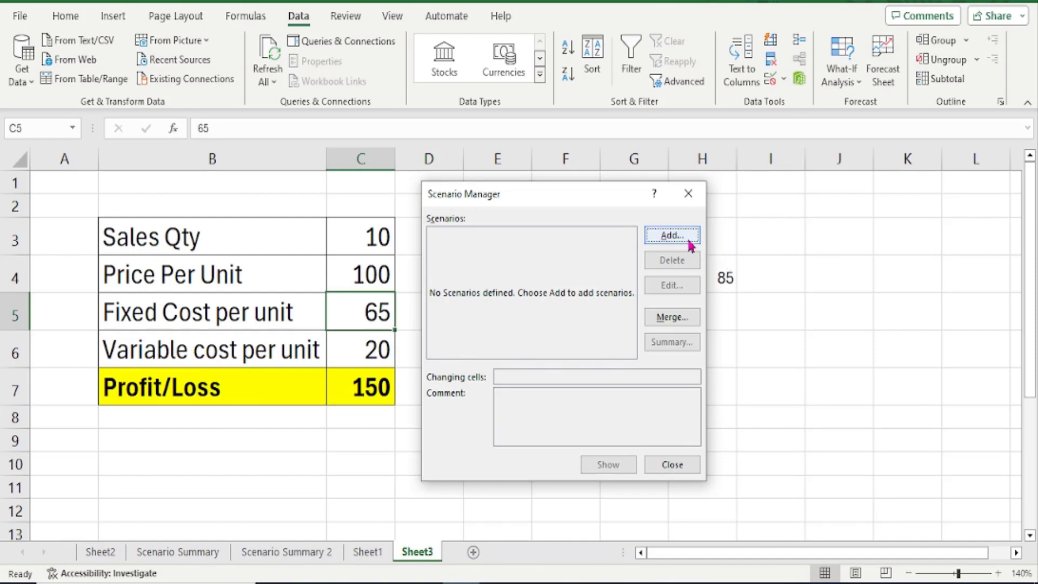
left_click(673, 236)
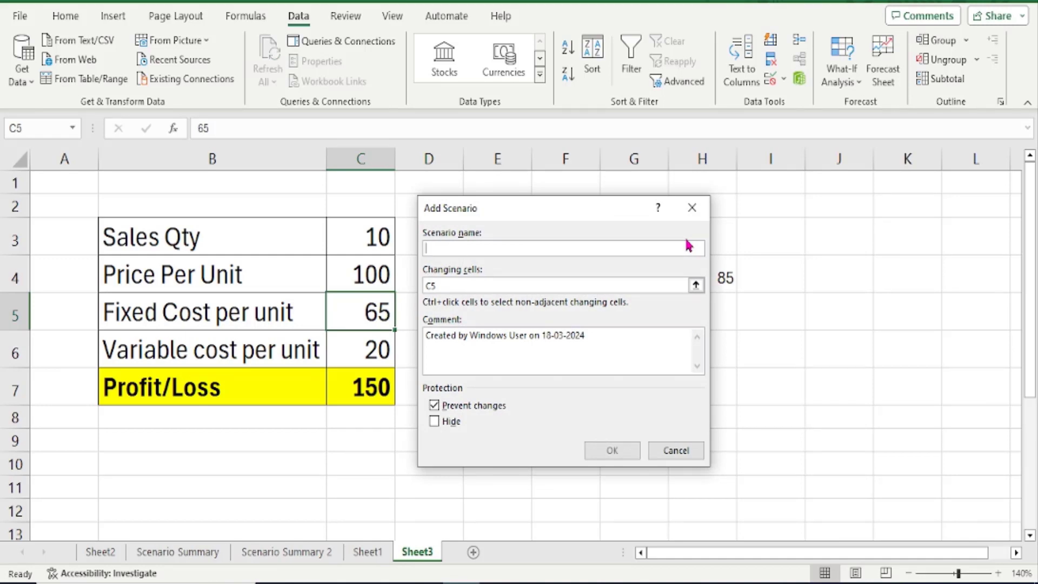
type("S1")
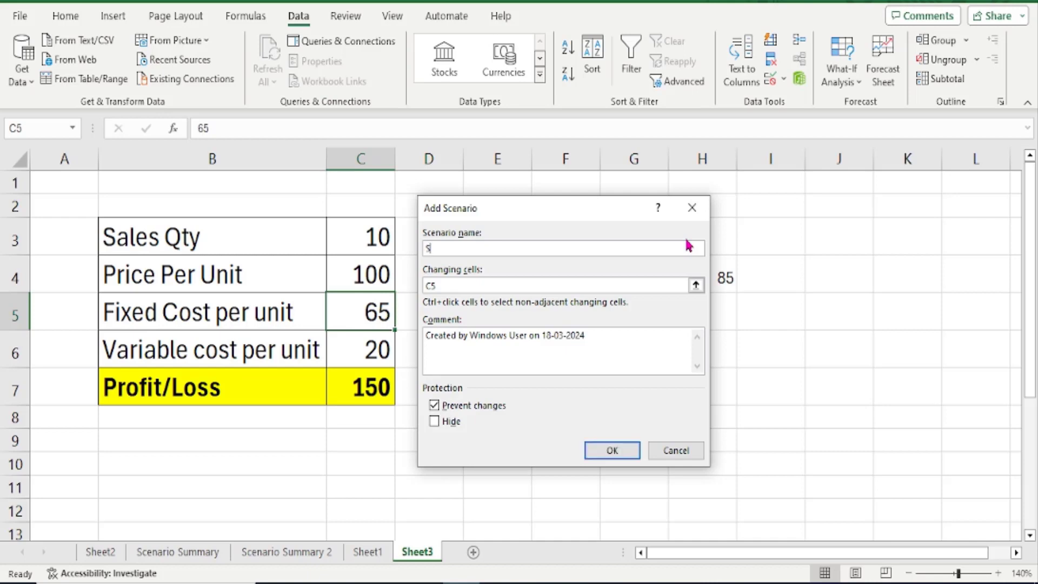
left_click(511, 283)
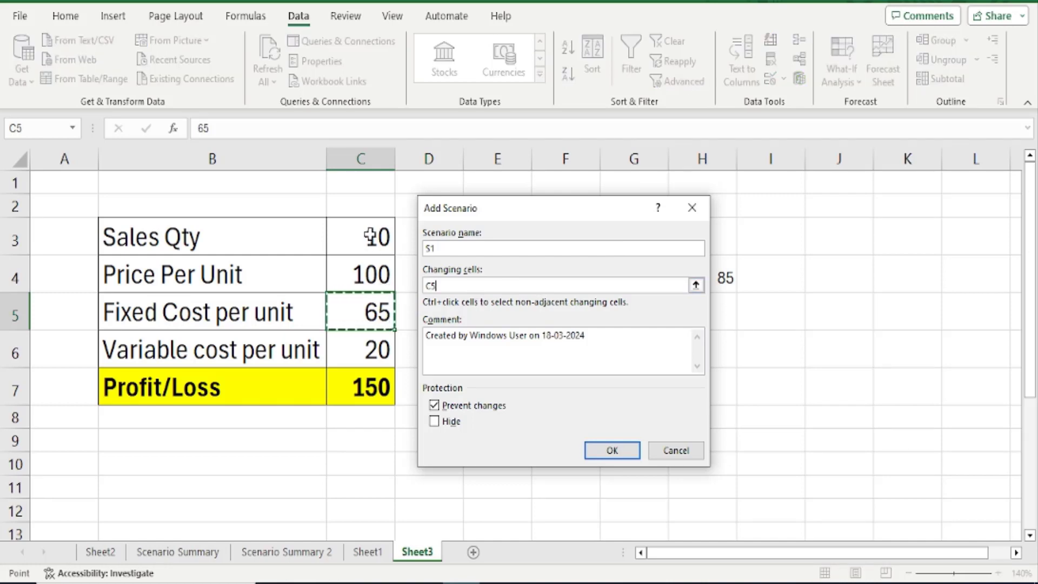
left_click_drag(373, 233, 361, 351)
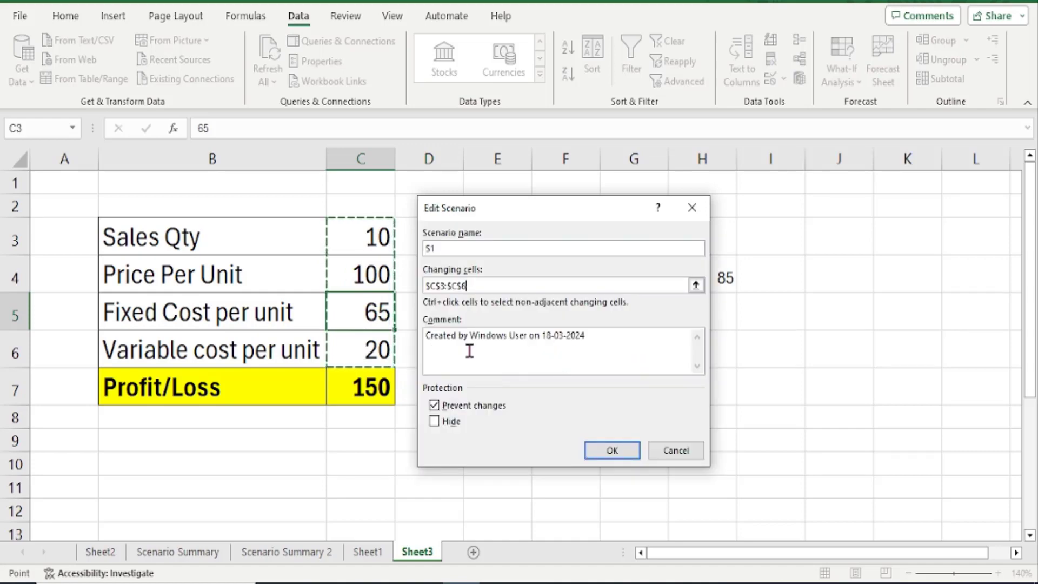
left_click(612, 452)
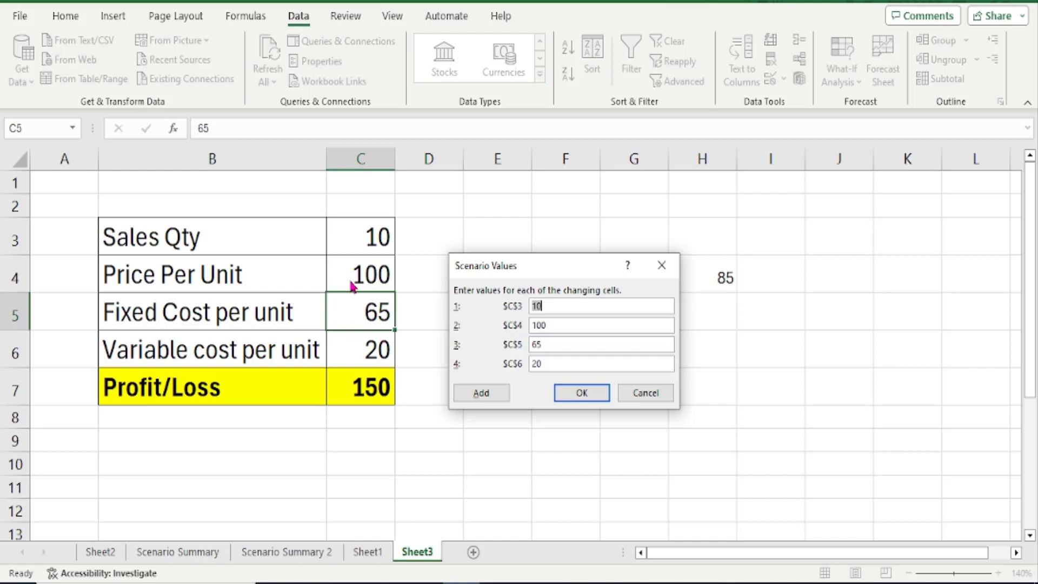
Set scenario S1's price per unit (C4) to 90 and save the scenario
left_click(578, 326)
key("BackSpace")
key("BackSpace")
key("BackSpace")
type("90")
left_click(583, 395)
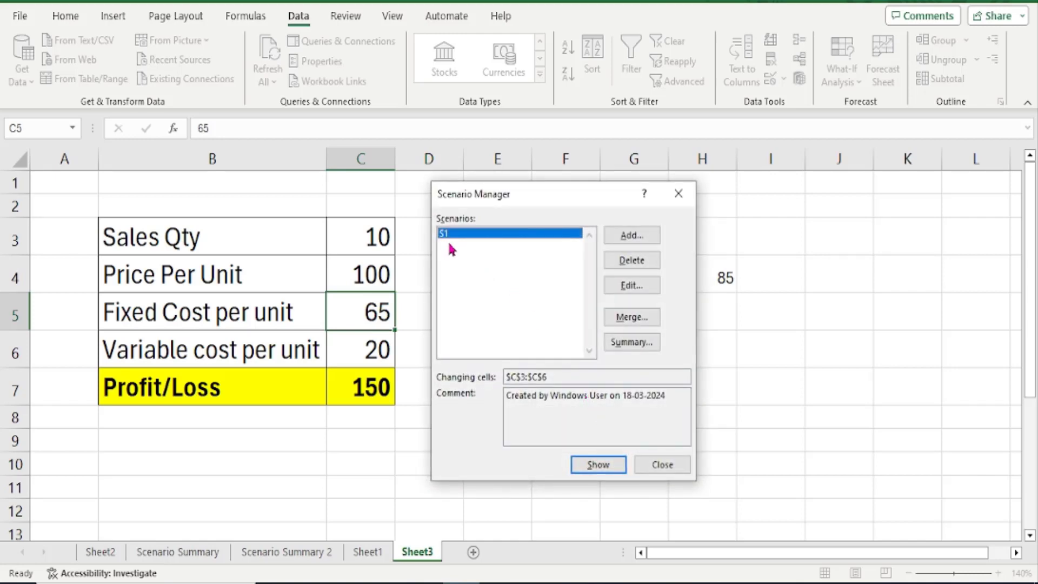
Add scenario S2 with changing cells C3:C6 and a price per unit (C4) of 110
left_click(643, 246)
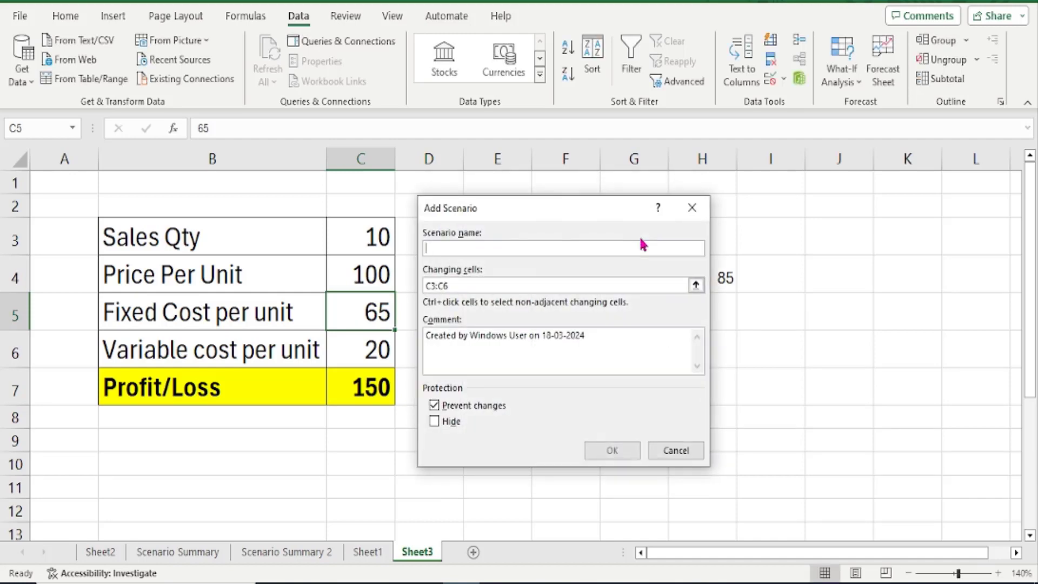
type("S2")
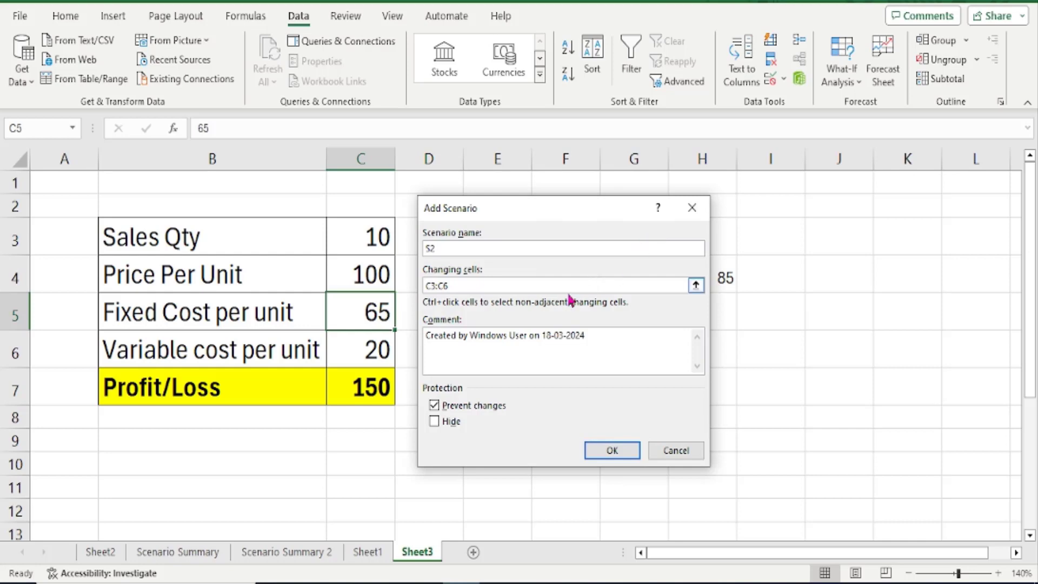
left_click(495, 286)
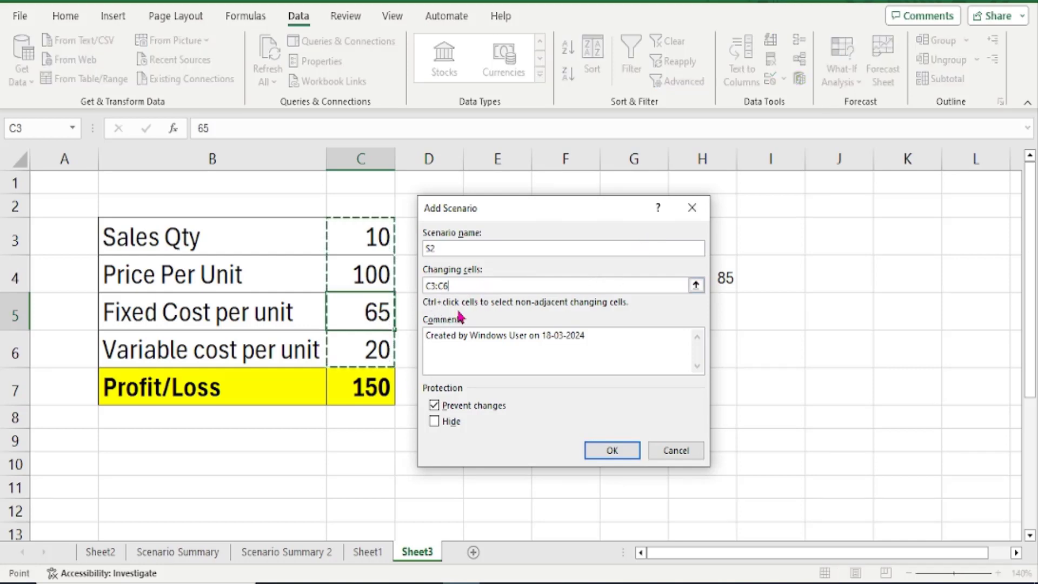
left_click(607, 450)
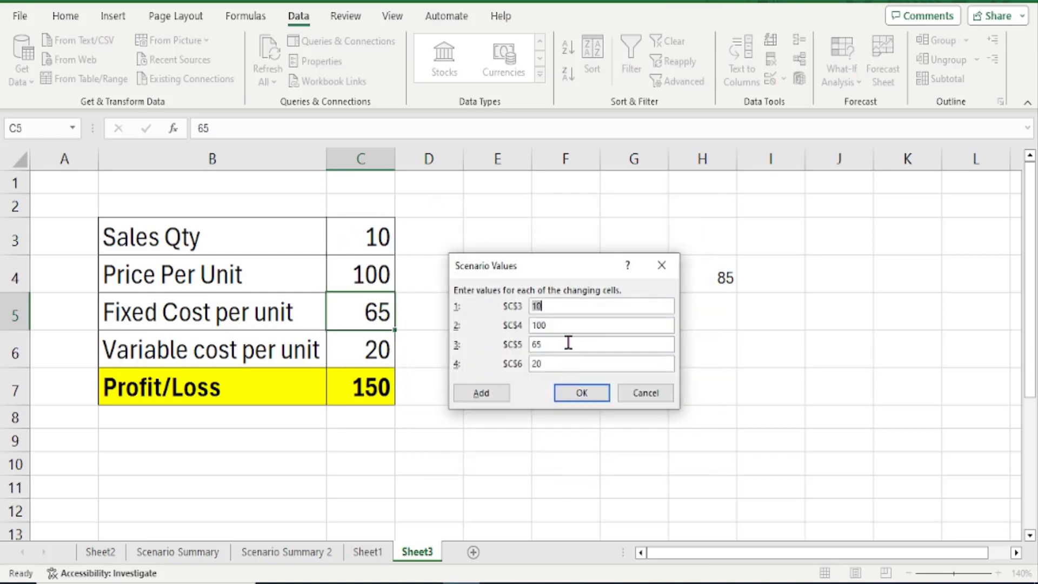
left_click(565, 324)
key("BackSpace")
key("BackSpace")
type("10")
left_click(582, 393)
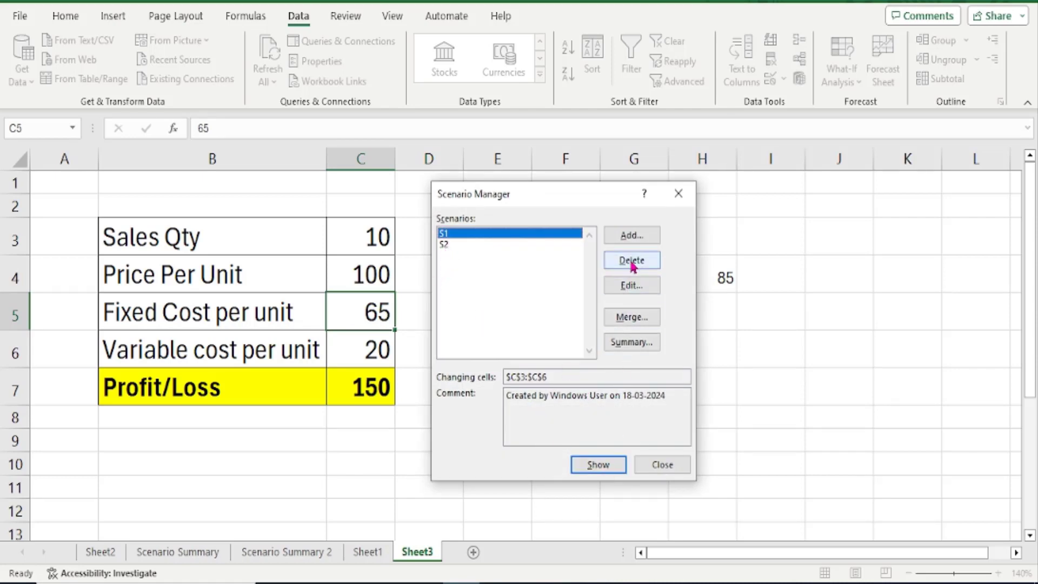
Add scenario S3 with changing cells C3:C6 and a price per unit (C4) of 110
left_click(635, 232)
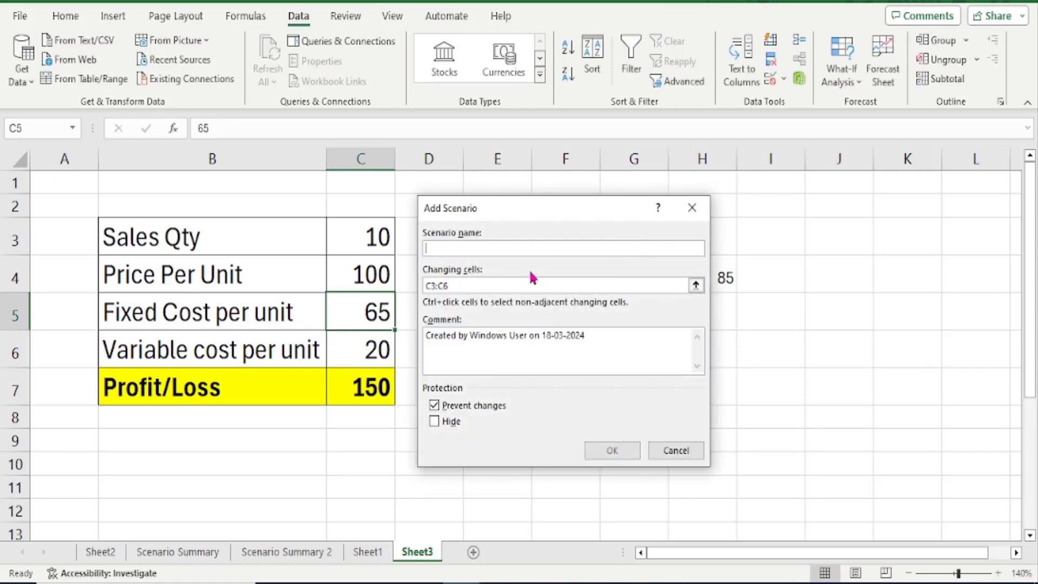
type("S3")
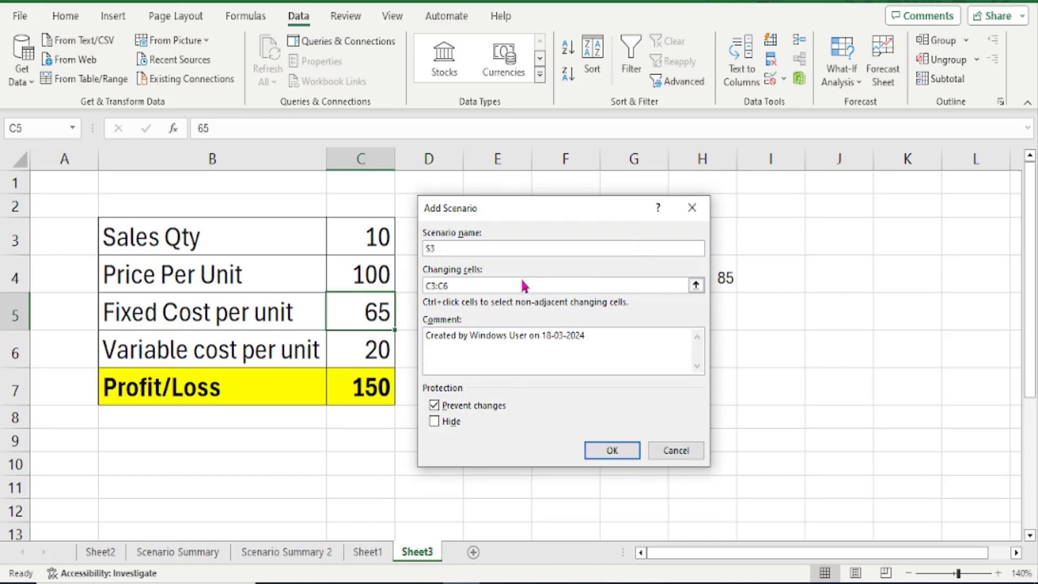
left_click(519, 285)
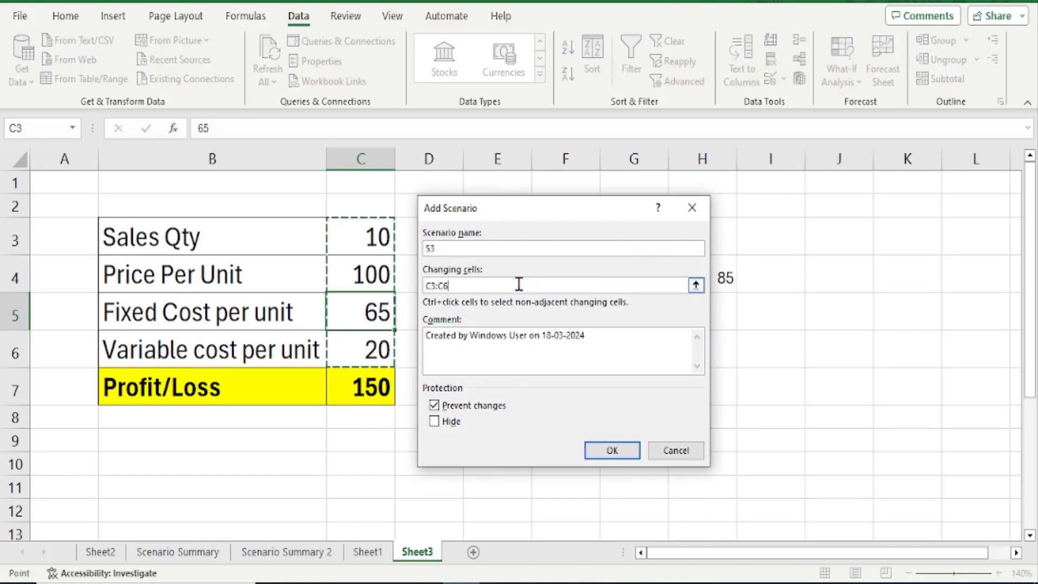
left_click(622, 457)
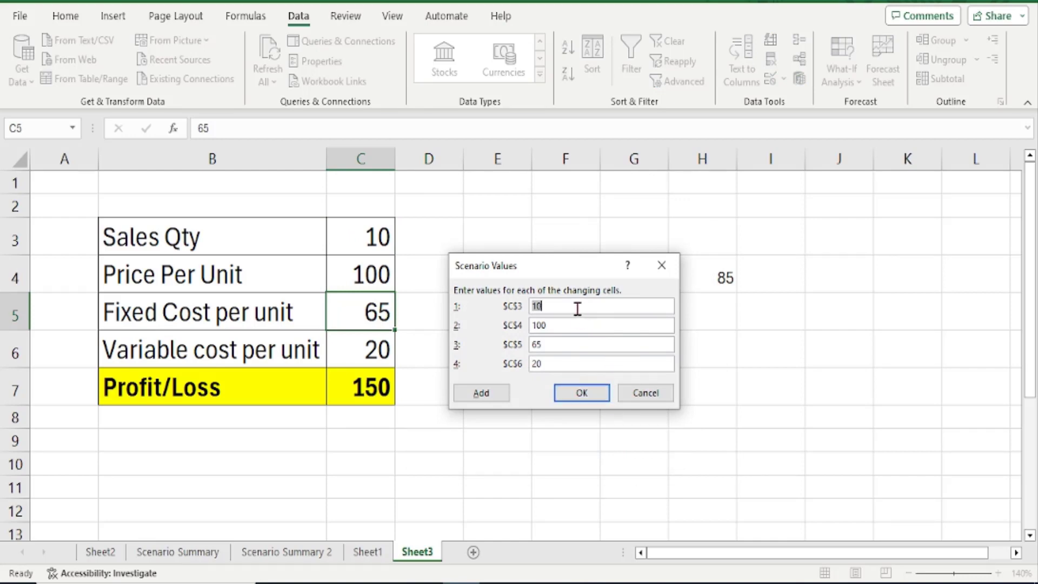
left_click(570, 326)
key("BackSpace")
key("BackSpace")
type("10")
left_click(586, 398)
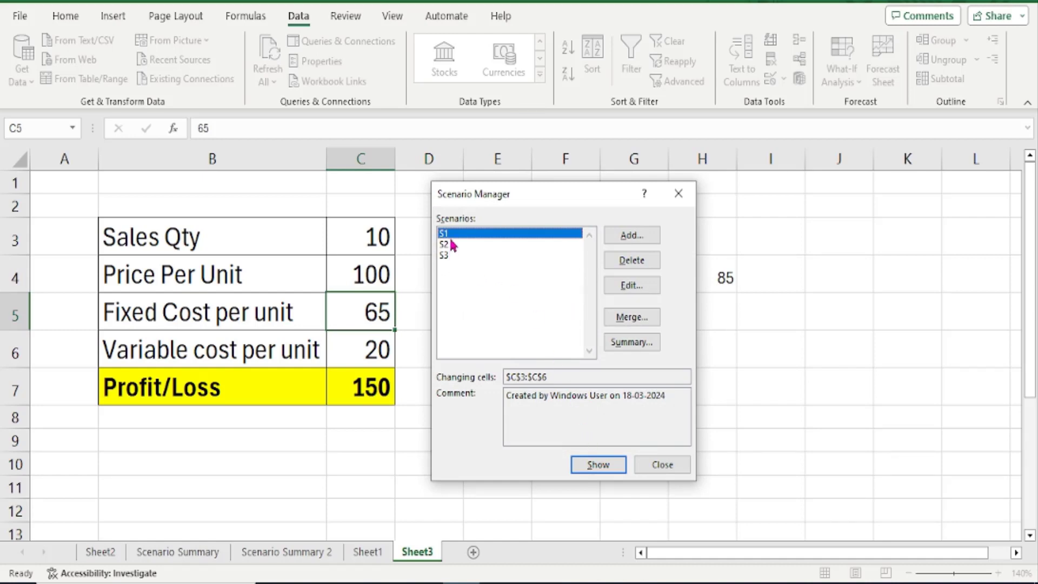
Show scenarios S1 and S2 on the sheet to compare their effect on profit/loss
left_click(599, 467)
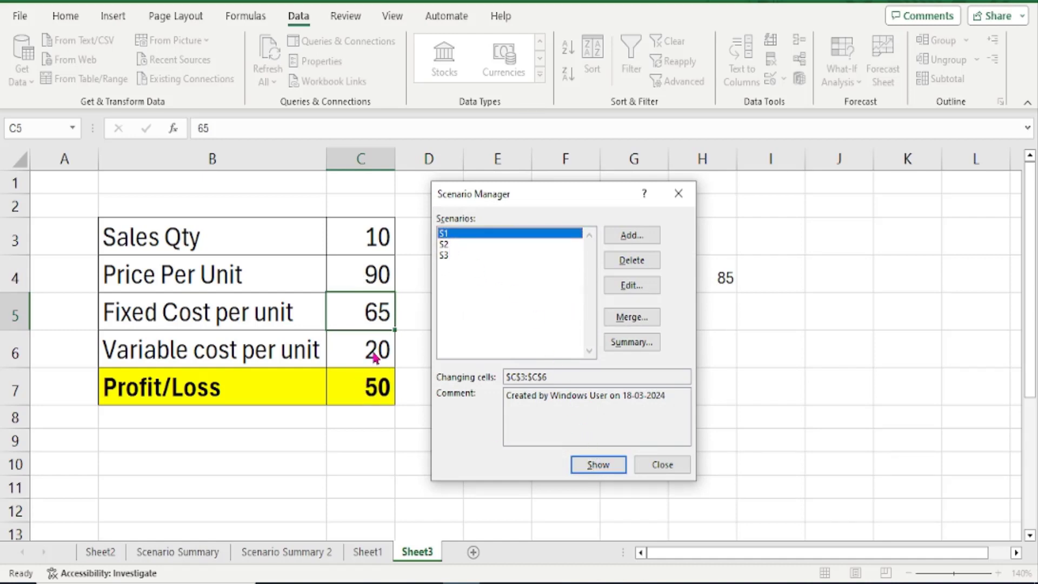
left_click(445, 247)
left_click(593, 464)
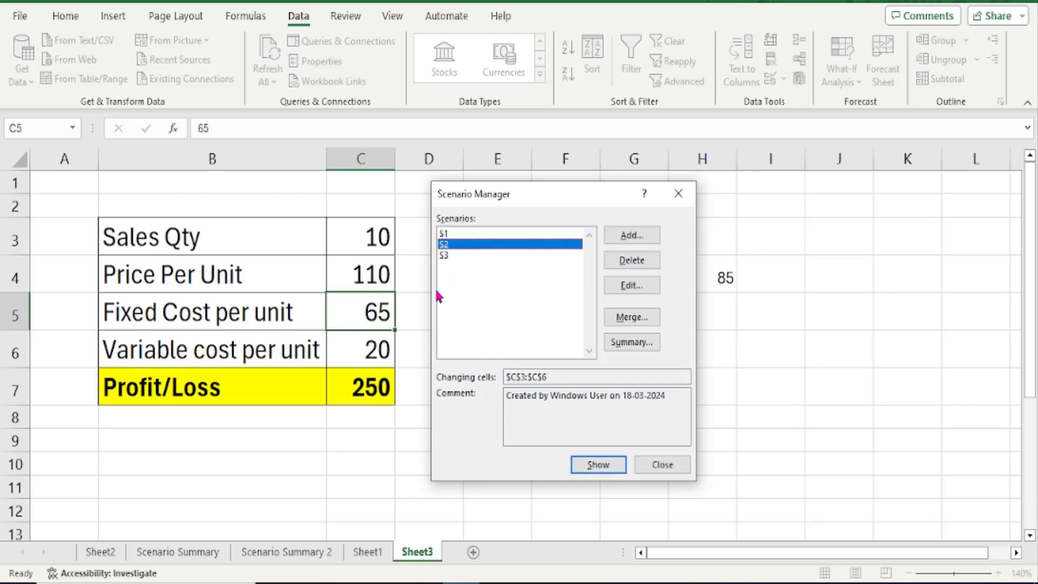
left_click(444, 255)
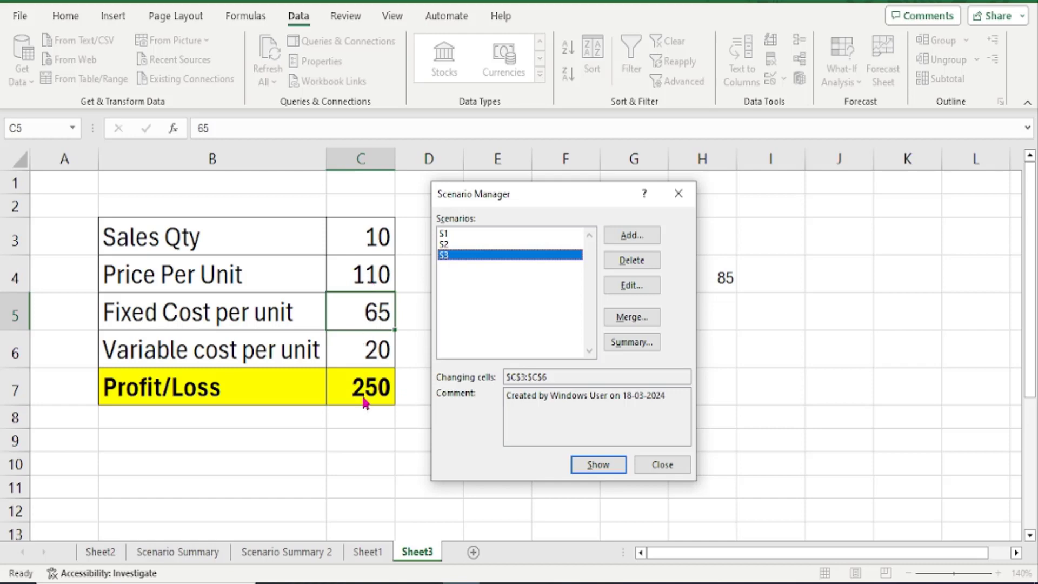
left_click(442, 245)
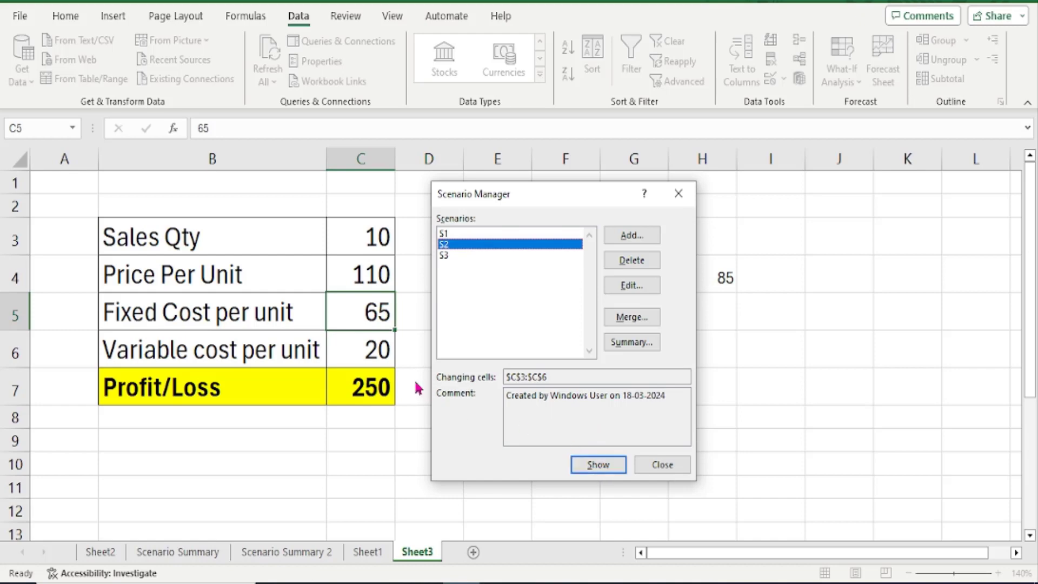
Edit scenario S3 so its price per unit (C4) is 120
left_click(446, 255)
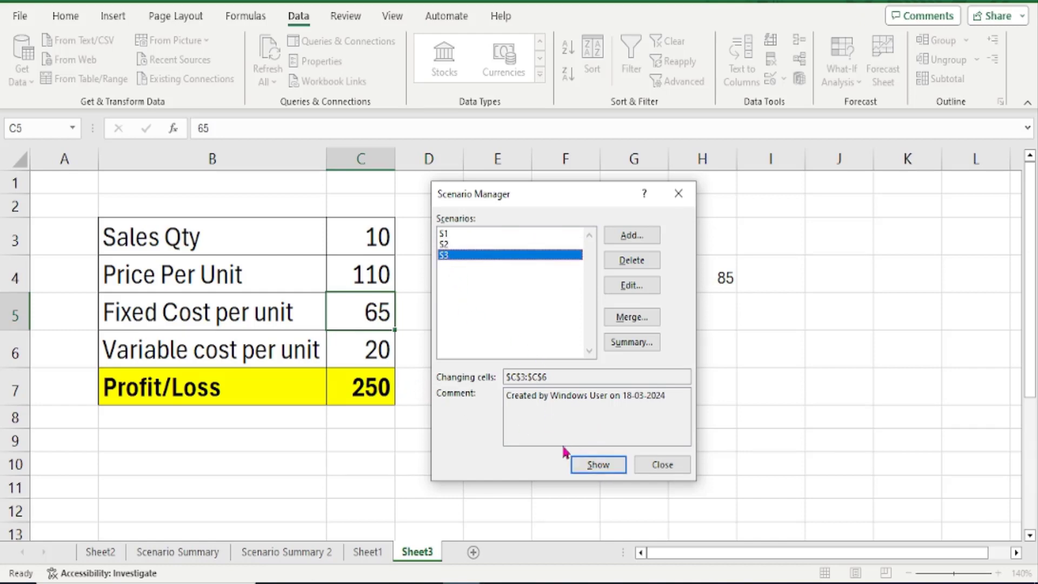
left_click(631, 285)
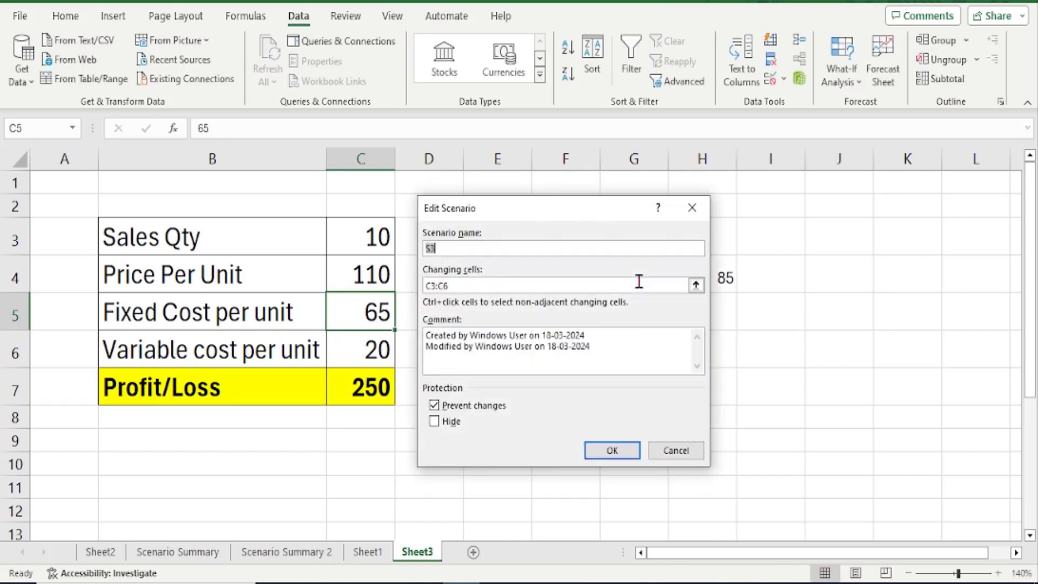
left_click(622, 452)
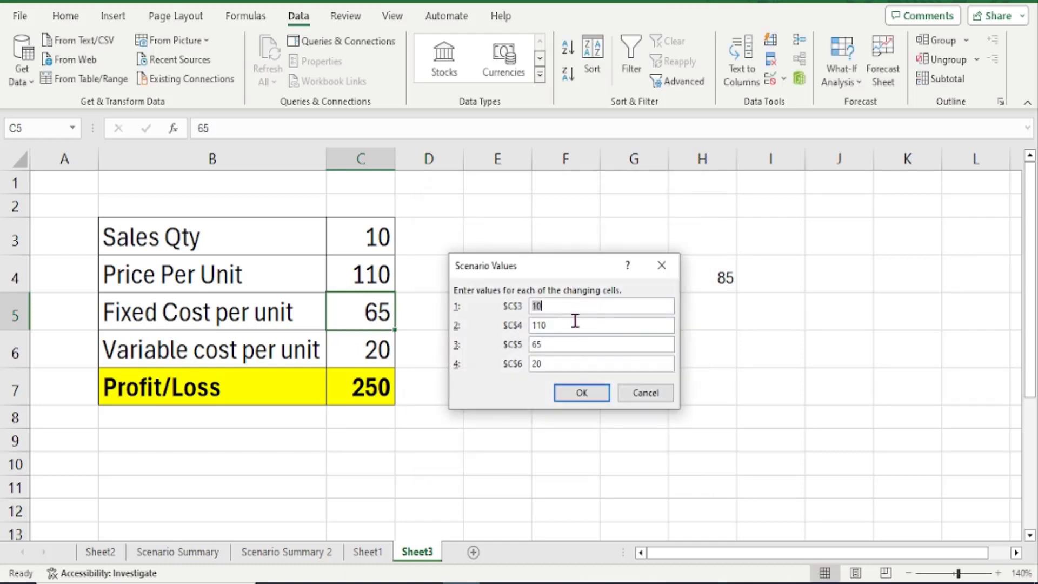
key("BackSpace")
key("BackSpace")
key("BackSpace")
type("120")
left_click(588, 392)
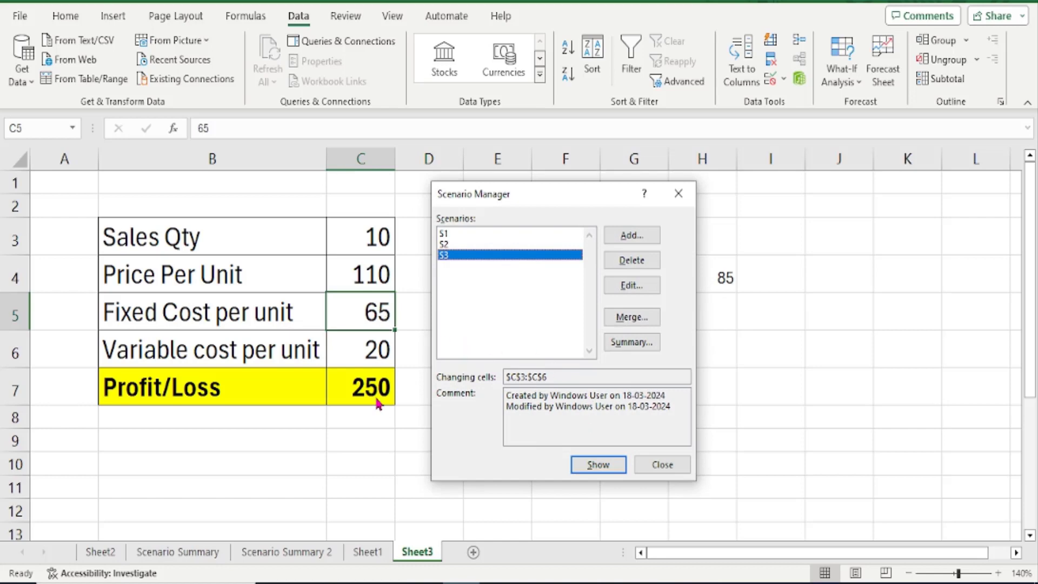
Show scenarios S2 and S3 on the sheet to compare profit/loss, finishing with scenario S1 applied
left_click(446, 245)
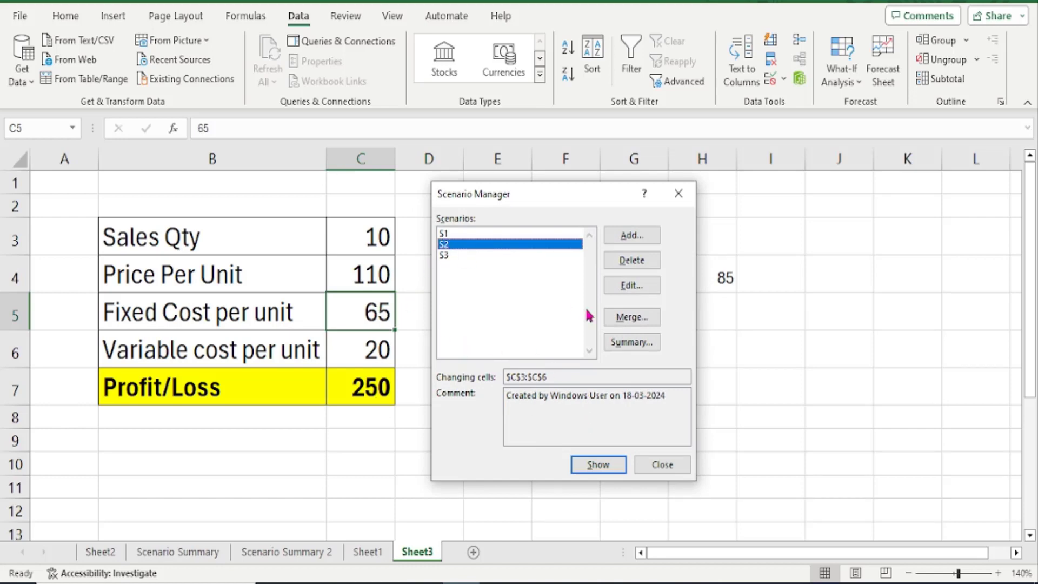
left_click(612, 466)
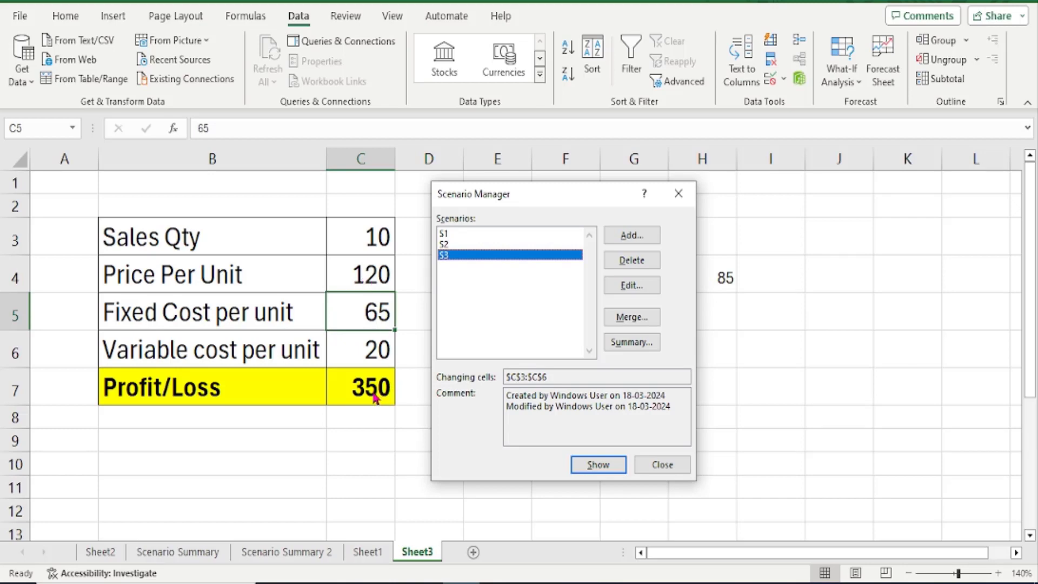
left_click(452, 245)
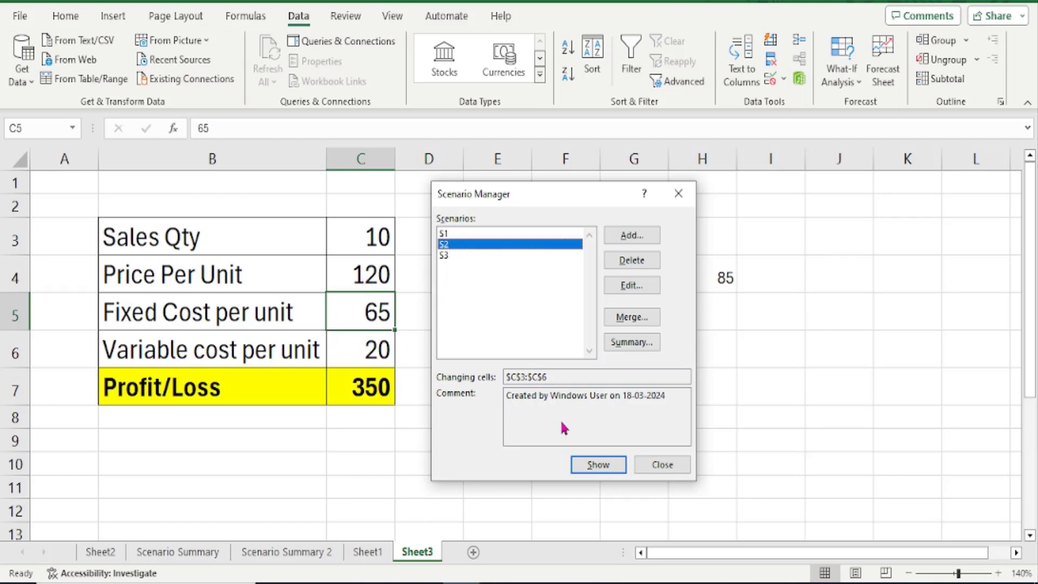
left_click(589, 470)
left_click(454, 233)
left_click(598, 465)
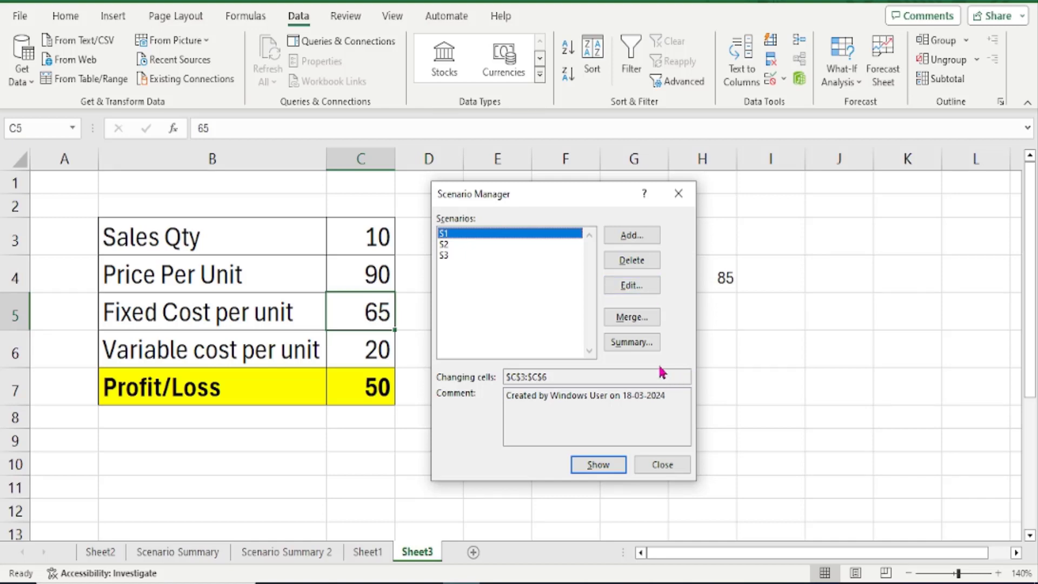
Generate a Scenario Summary report with C7 as the result cell and inspect its first changing-cell label
left_click(637, 348)
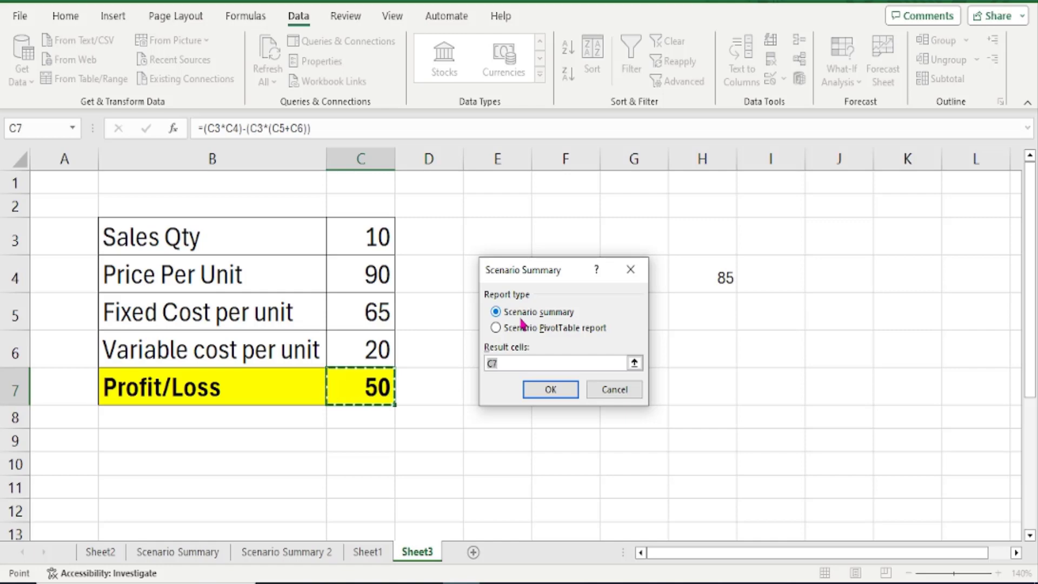
left_click(559, 391)
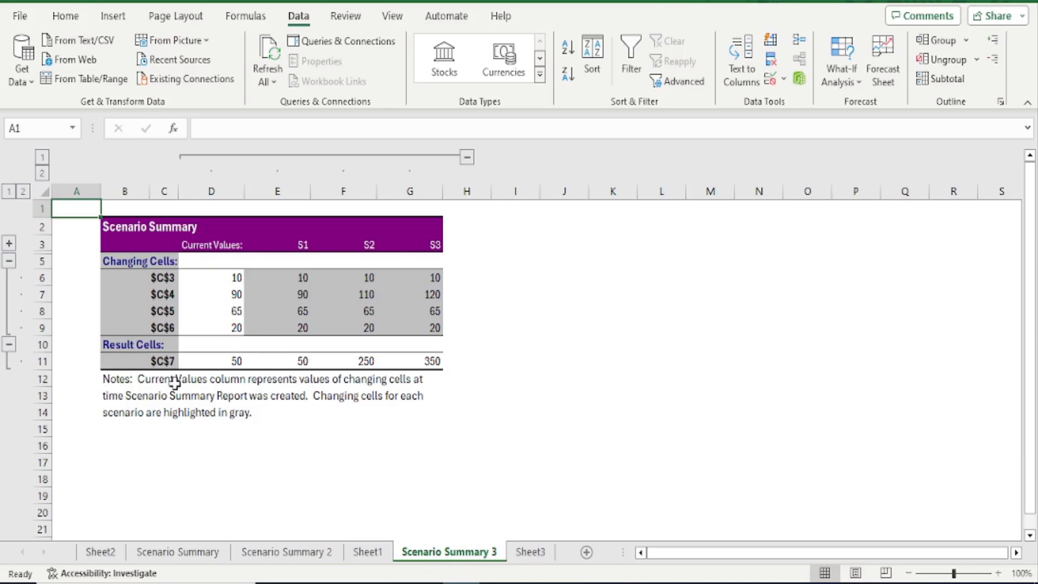
left_click(999, 573)
left_click(999, 573)
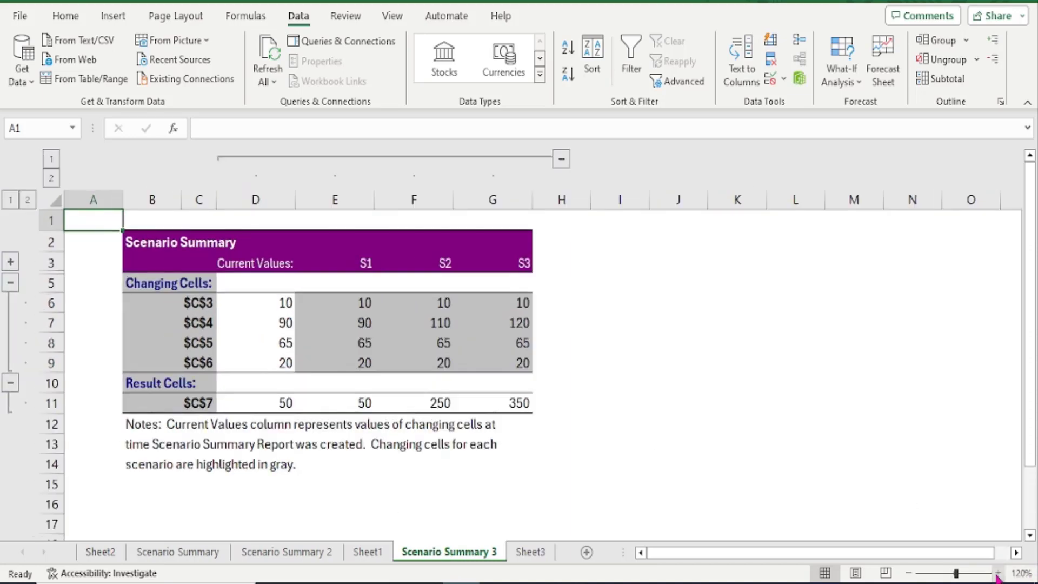
left_click(998, 573)
left_click(998, 573)
left_click(209, 331)
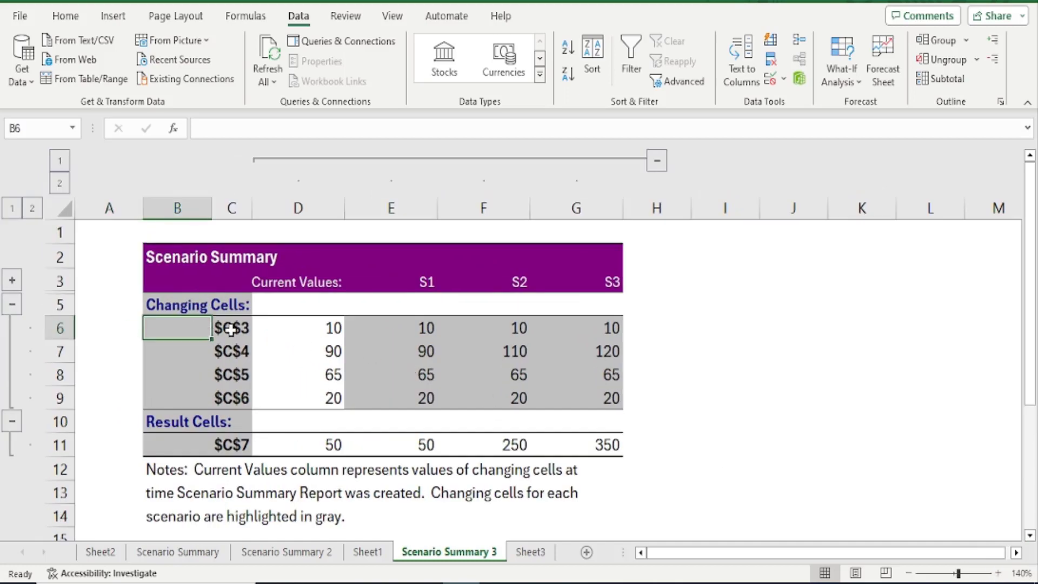
left_click(230, 330)
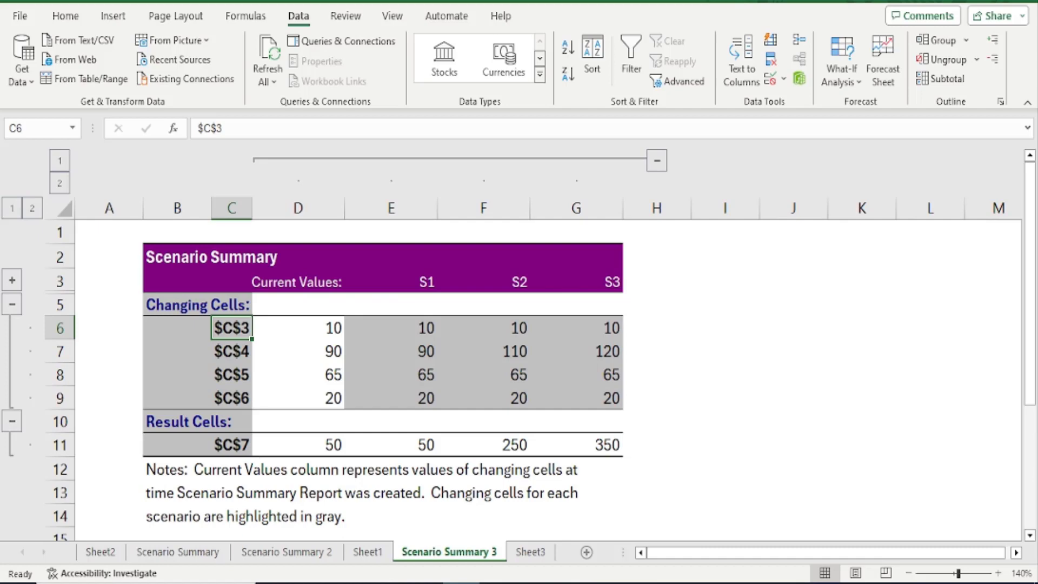
Match the cell references in the Scenario Summary 3 report to the labels in Sheet3's profit/loss table
left_click(367, 552)
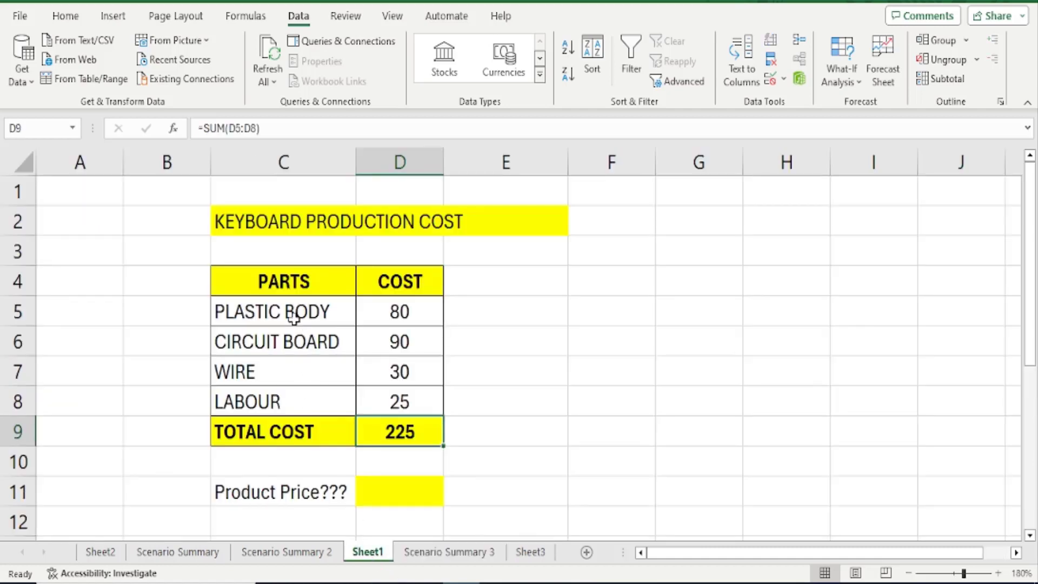
left_click(428, 560)
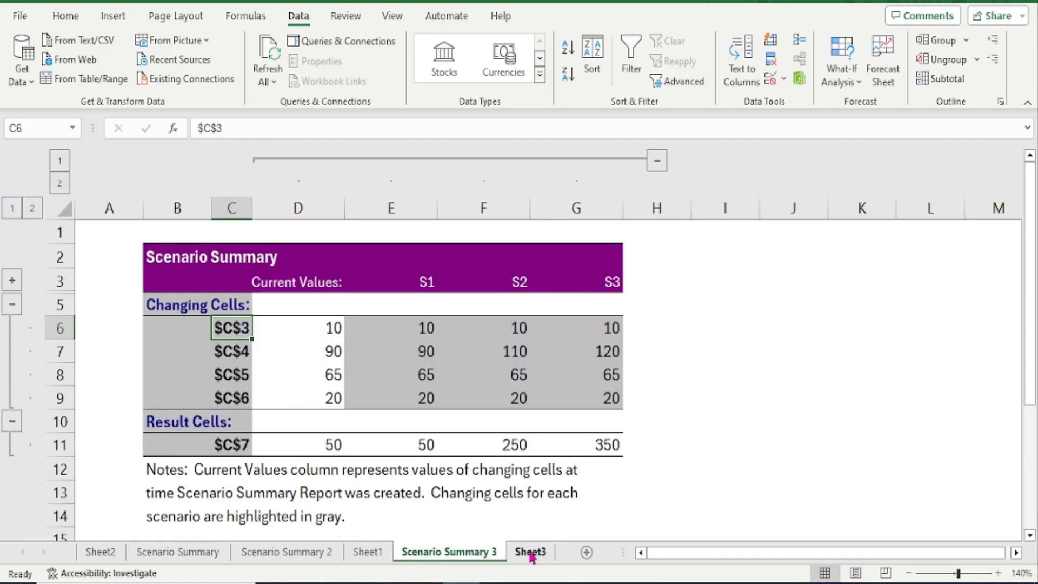
left_click(531, 552)
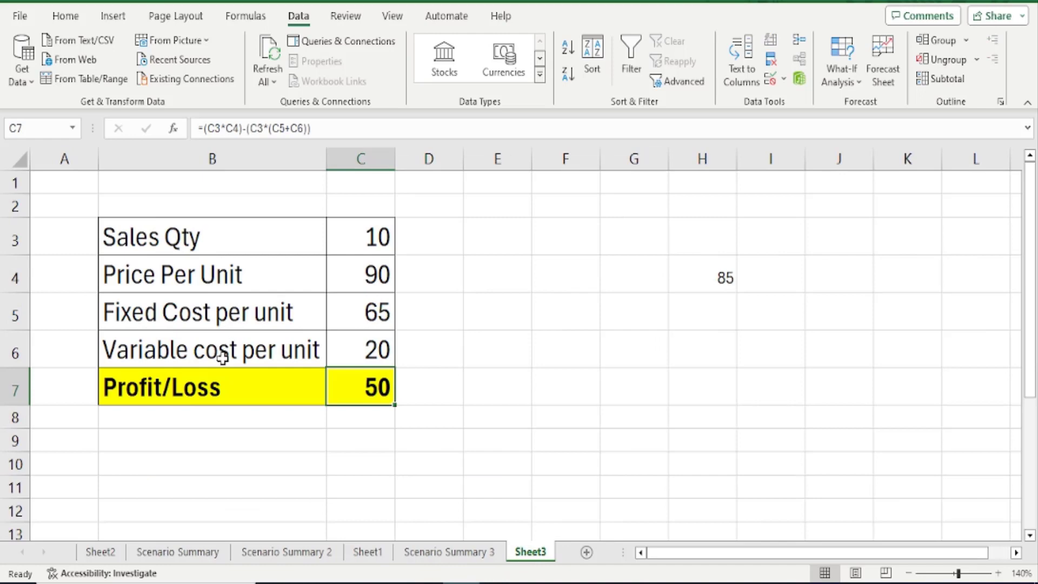
left_click(448, 552)
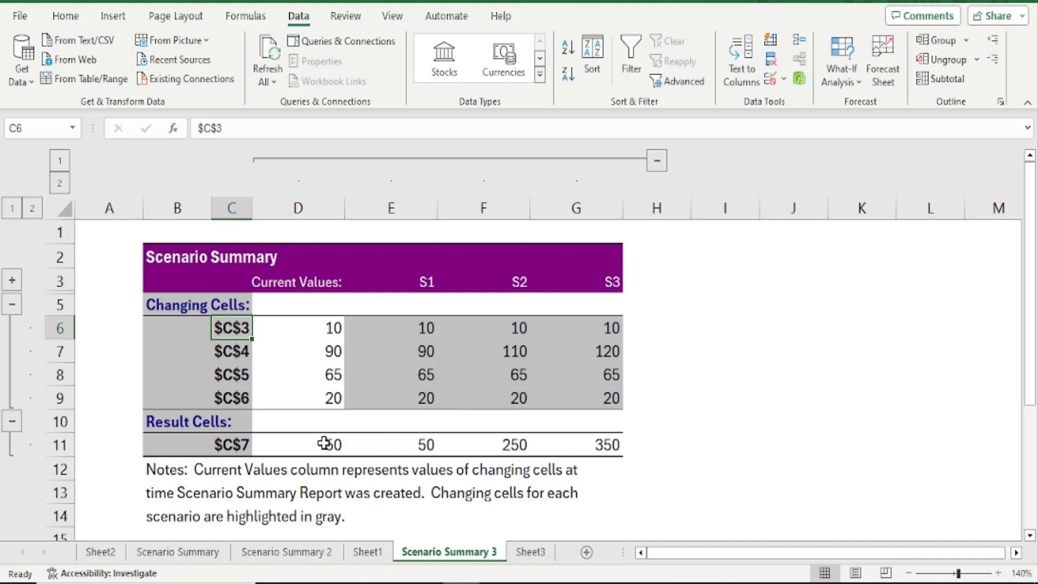
Compare the C7 results of scenarios S1, S2 and S3 with the current value in the Scenario Summary 3 report
left_click(429, 282)
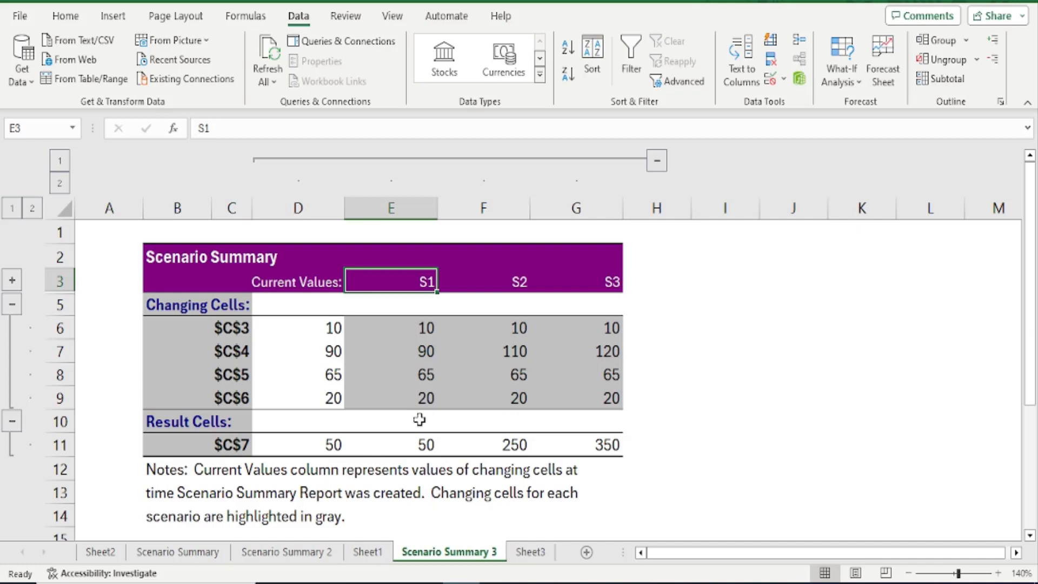
left_click(427, 449)
left_click(514, 276)
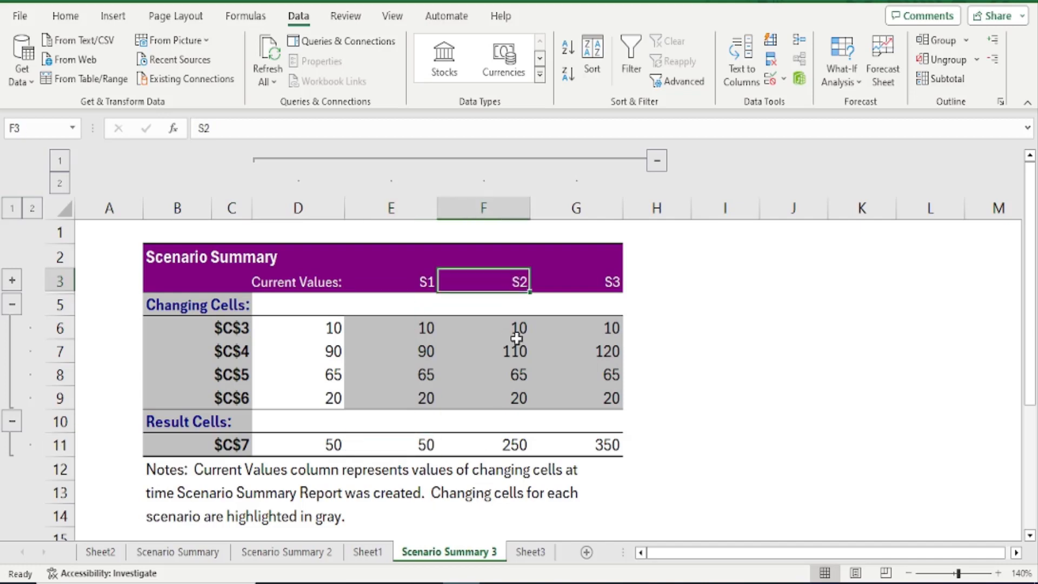
left_click(515, 447)
left_click(606, 281)
left_click(601, 446)
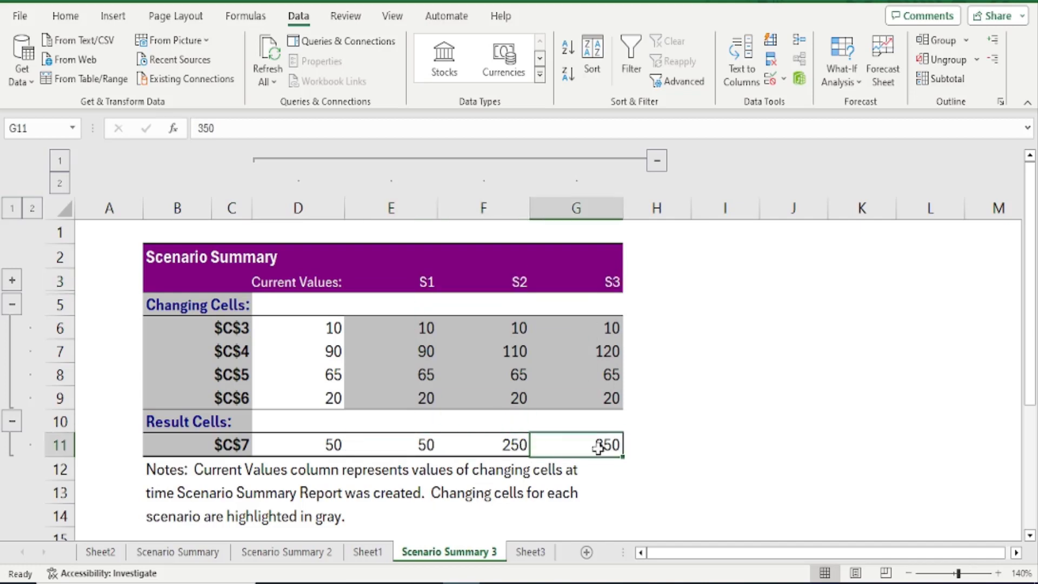
left_click(333, 446)
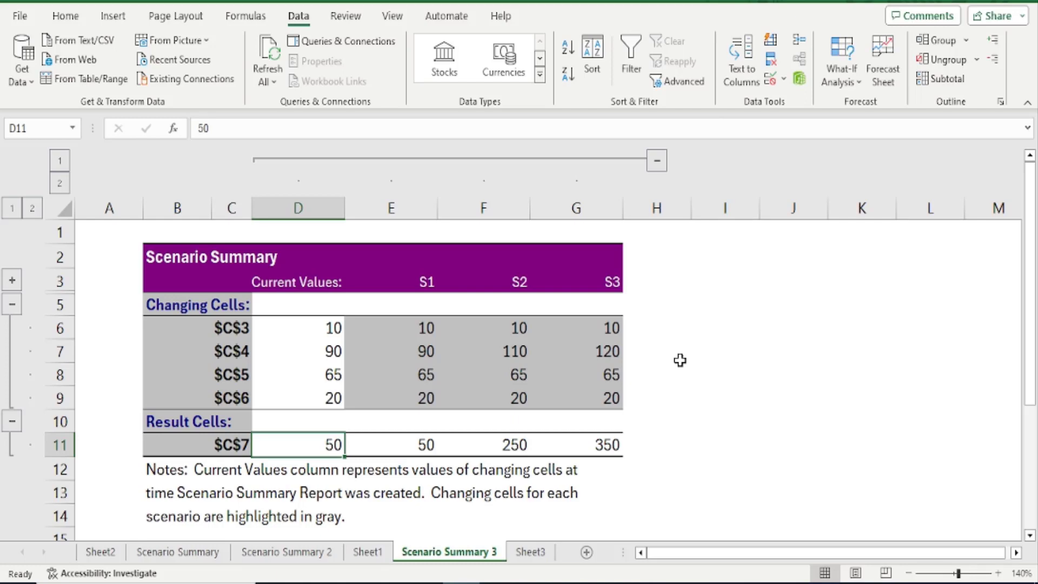
Cross-check the profit/loss table on Sheet3 against the scenario values in the Scenario Summary 3 report
left_click(531, 552)
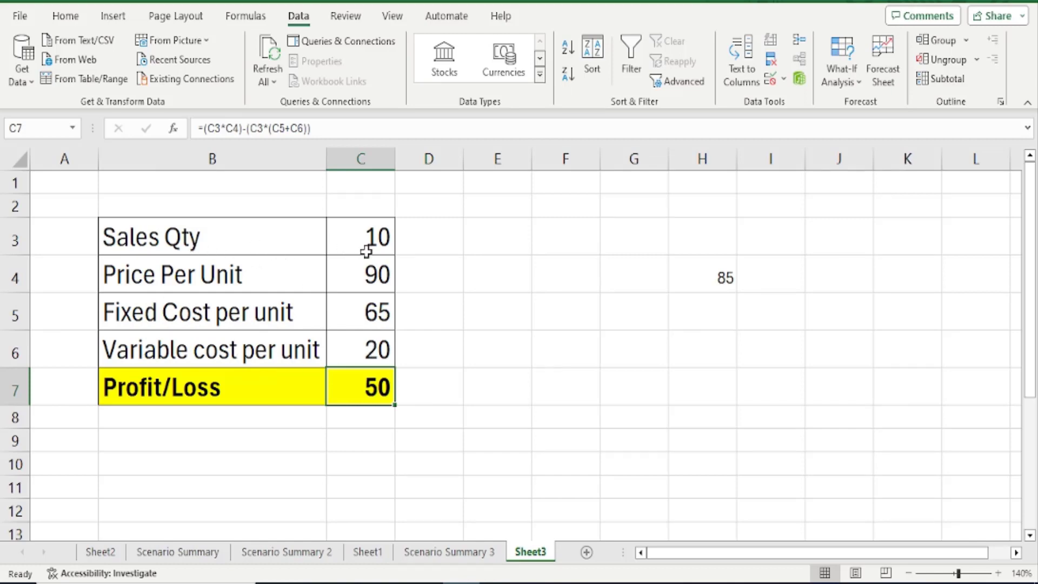
left_click(442, 551)
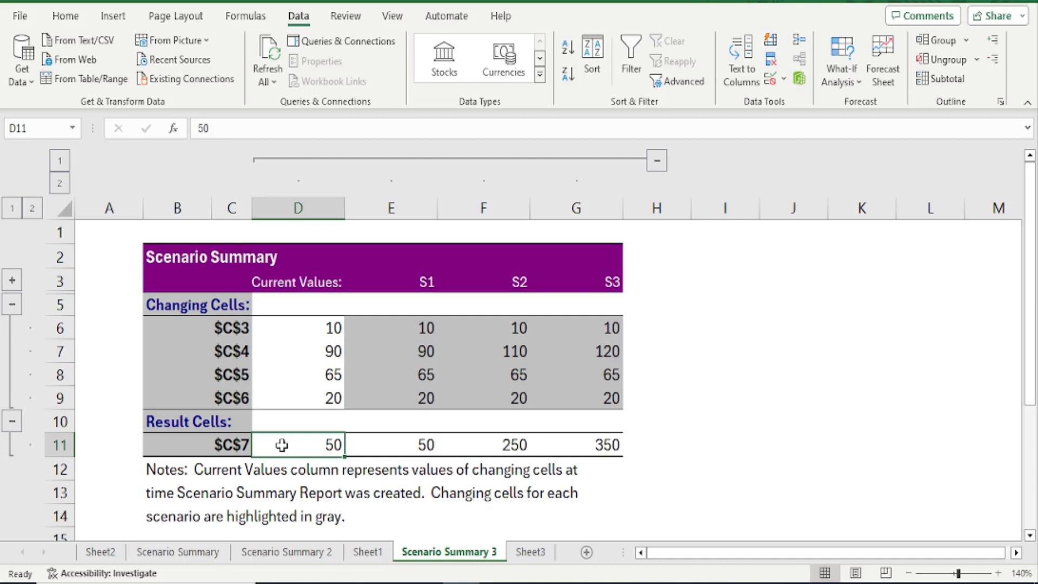
left_click(530, 552)
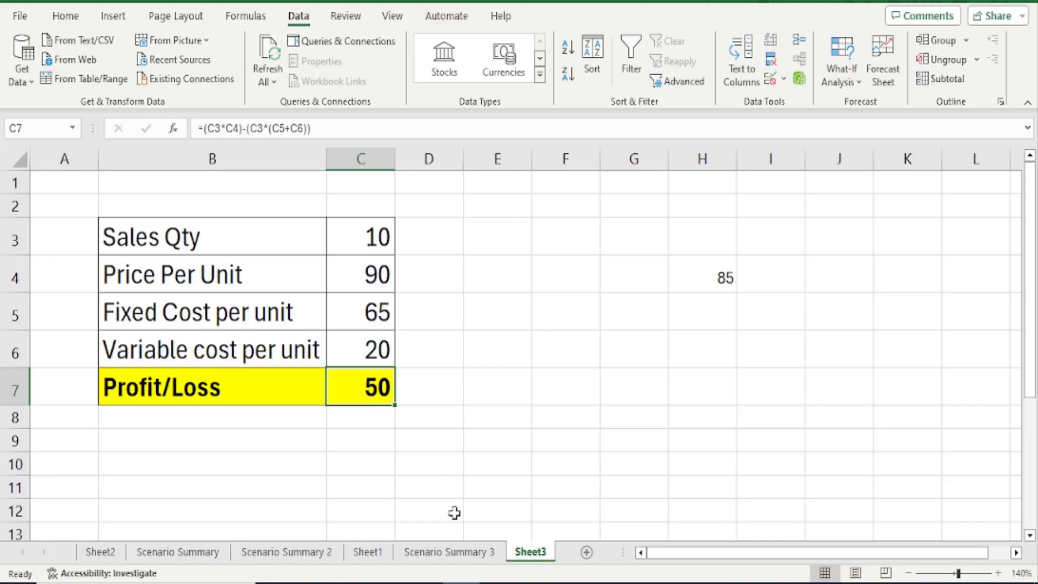
left_click(455, 553)
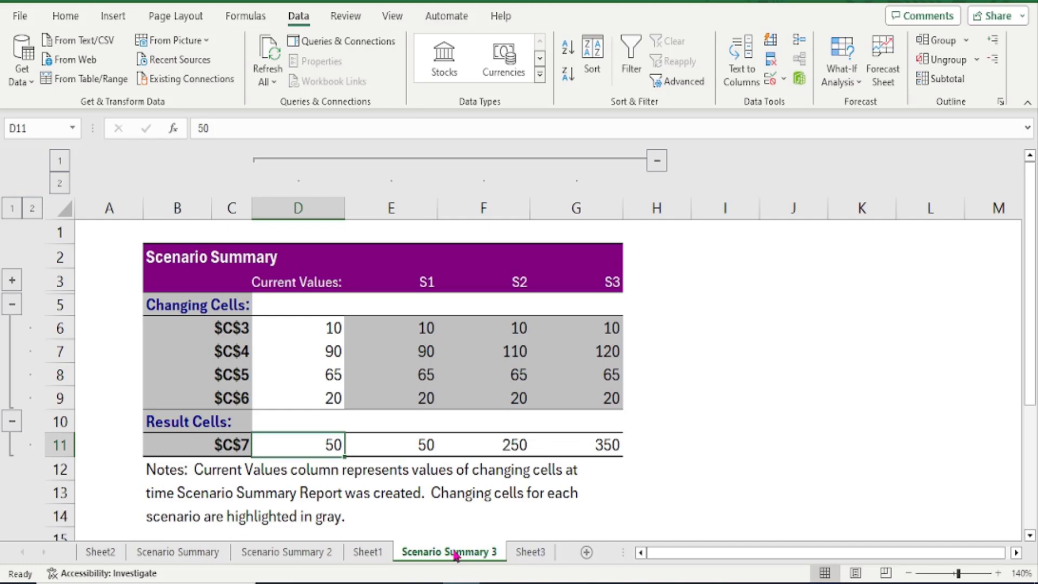
Examine the fixed cost per unit and variable cost per unit entries in Sheet3's profit/loss table
left_click(524, 552)
left_click(230, 315)
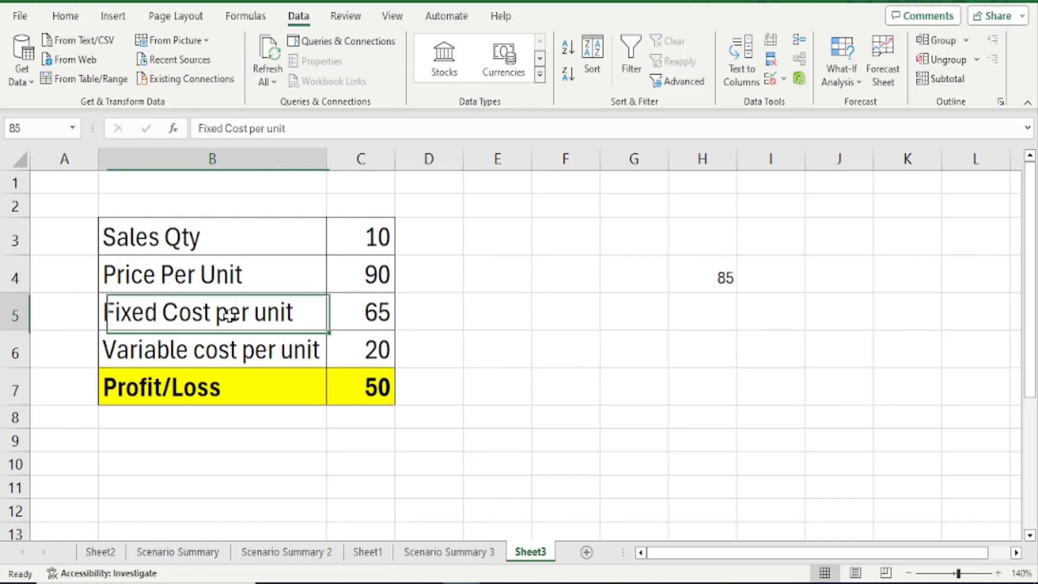
left_click(364, 307)
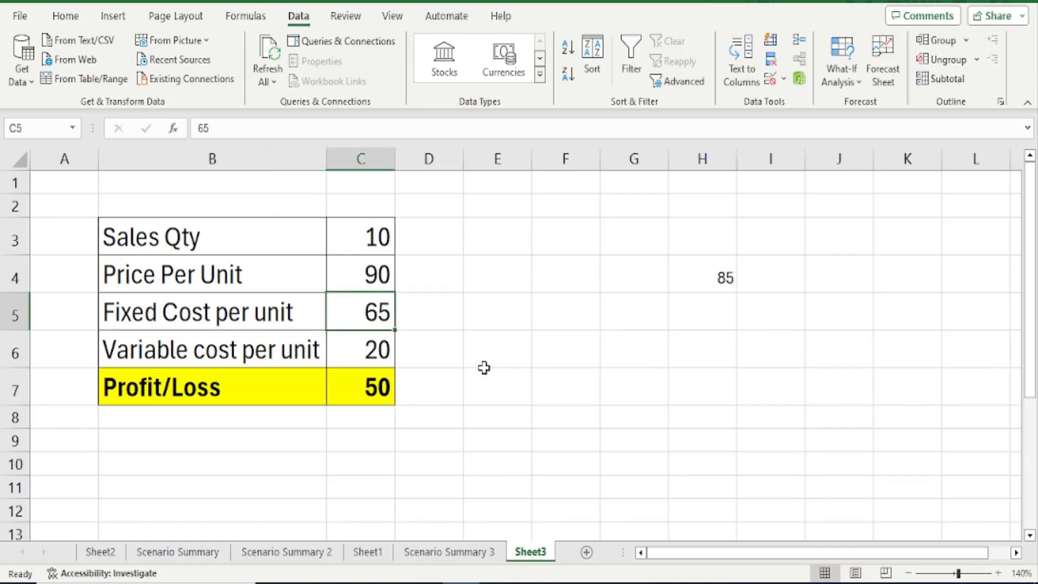
left_click(241, 352)
left_click(346, 346)
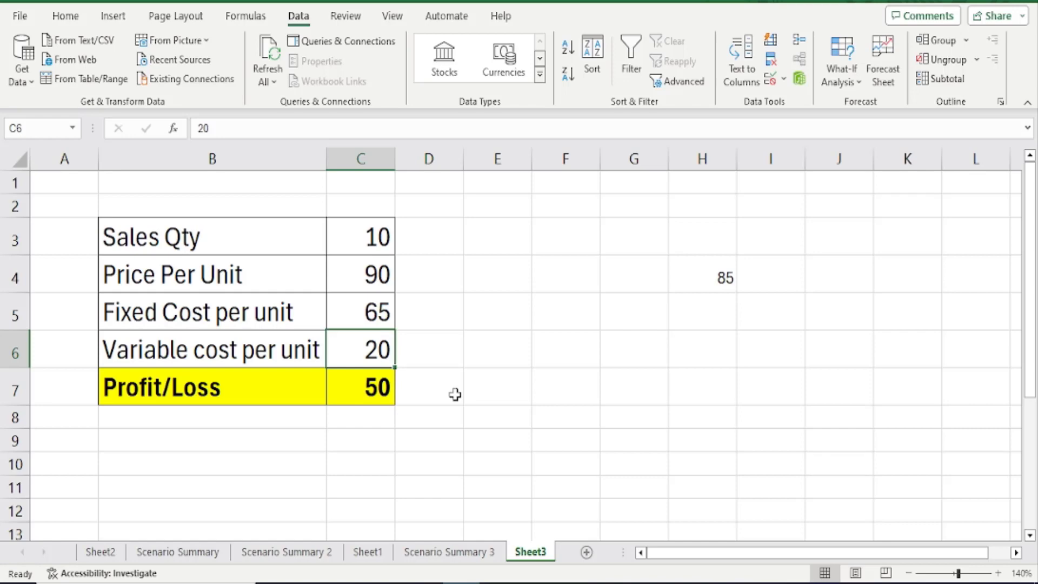
Review the three scenario summary reports and the keyboard production cost table on Sheet1, finishing on Sheet3
left_click(457, 553)
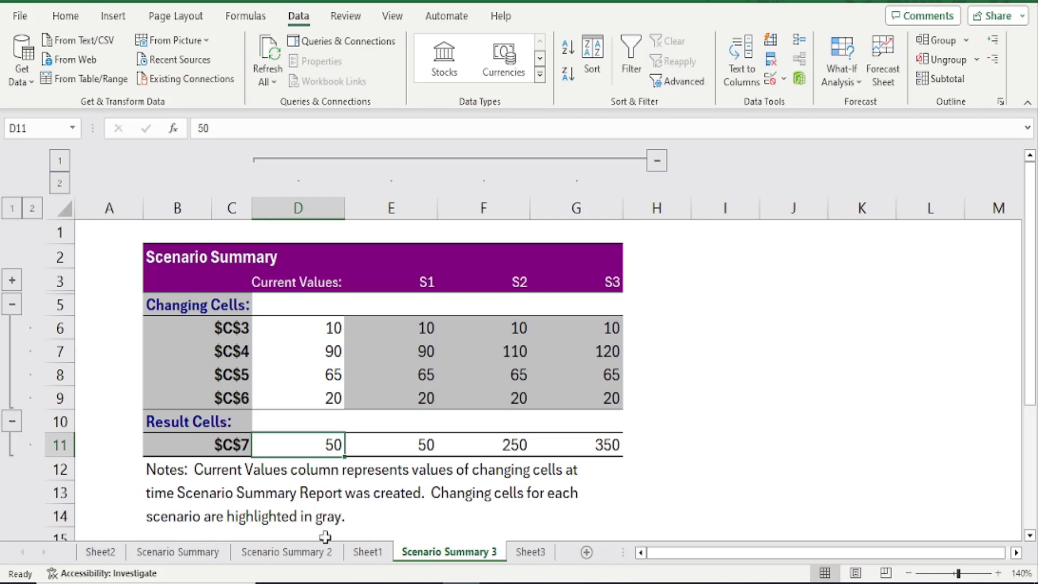
left_click(295, 554)
left_click(155, 553)
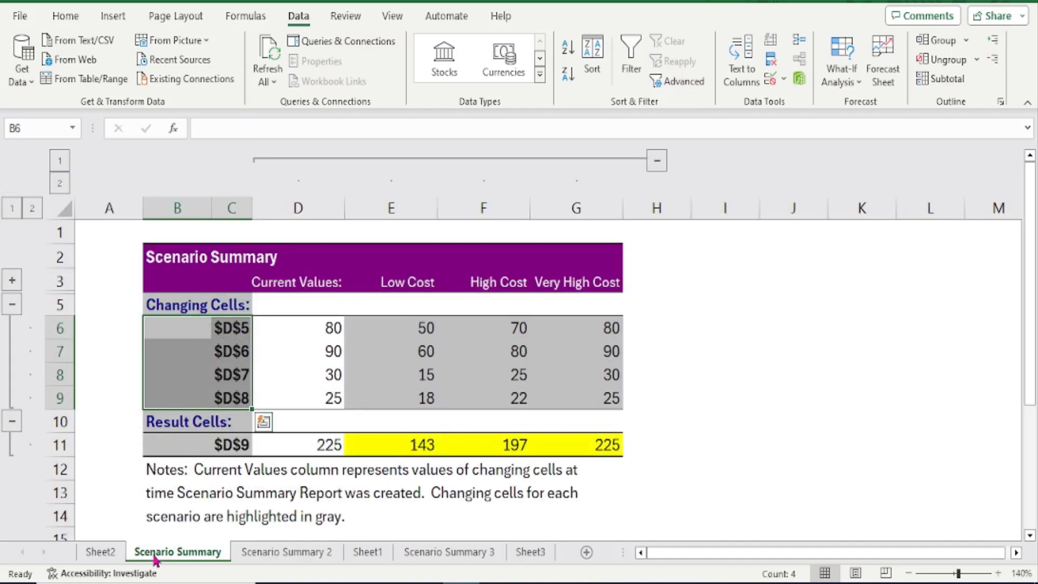
left_click(364, 561)
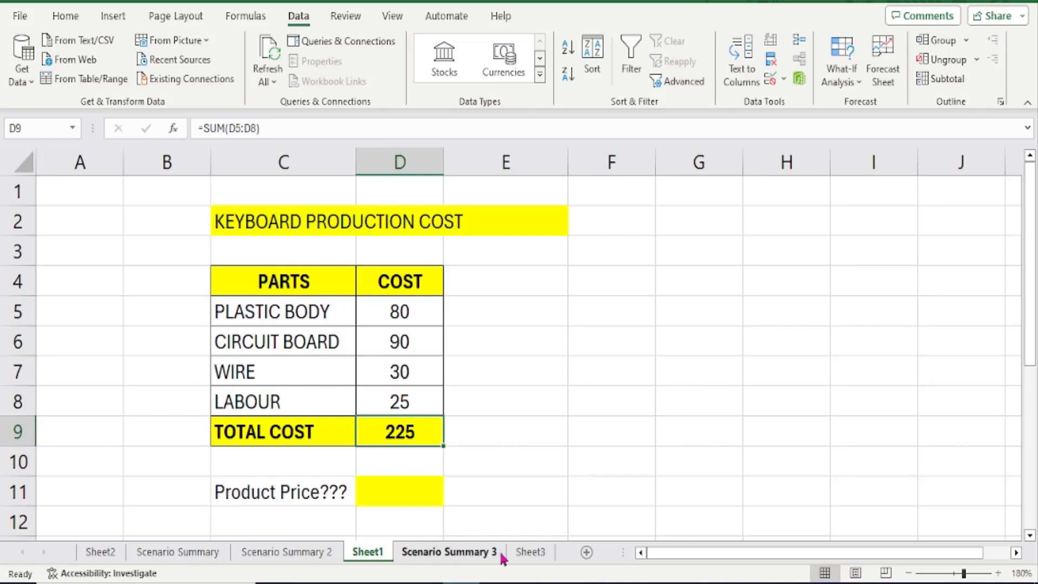
left_click(480, 557)
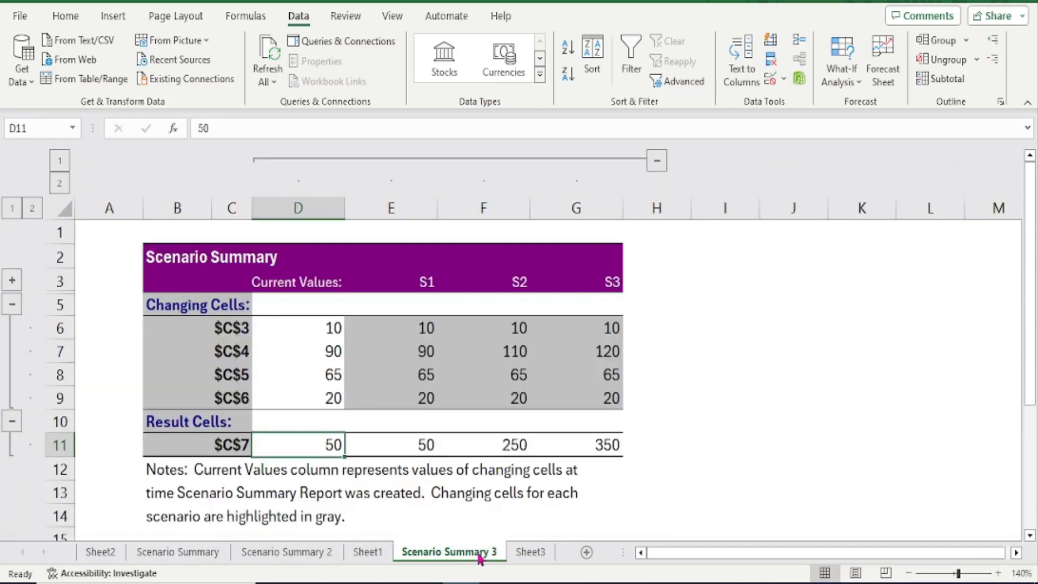
left_click(529, 554)
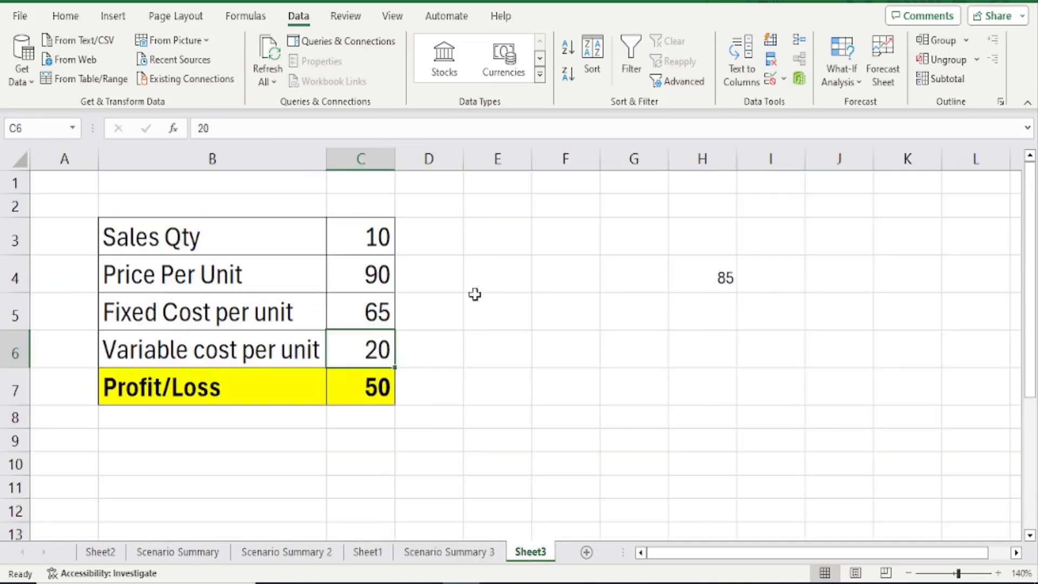